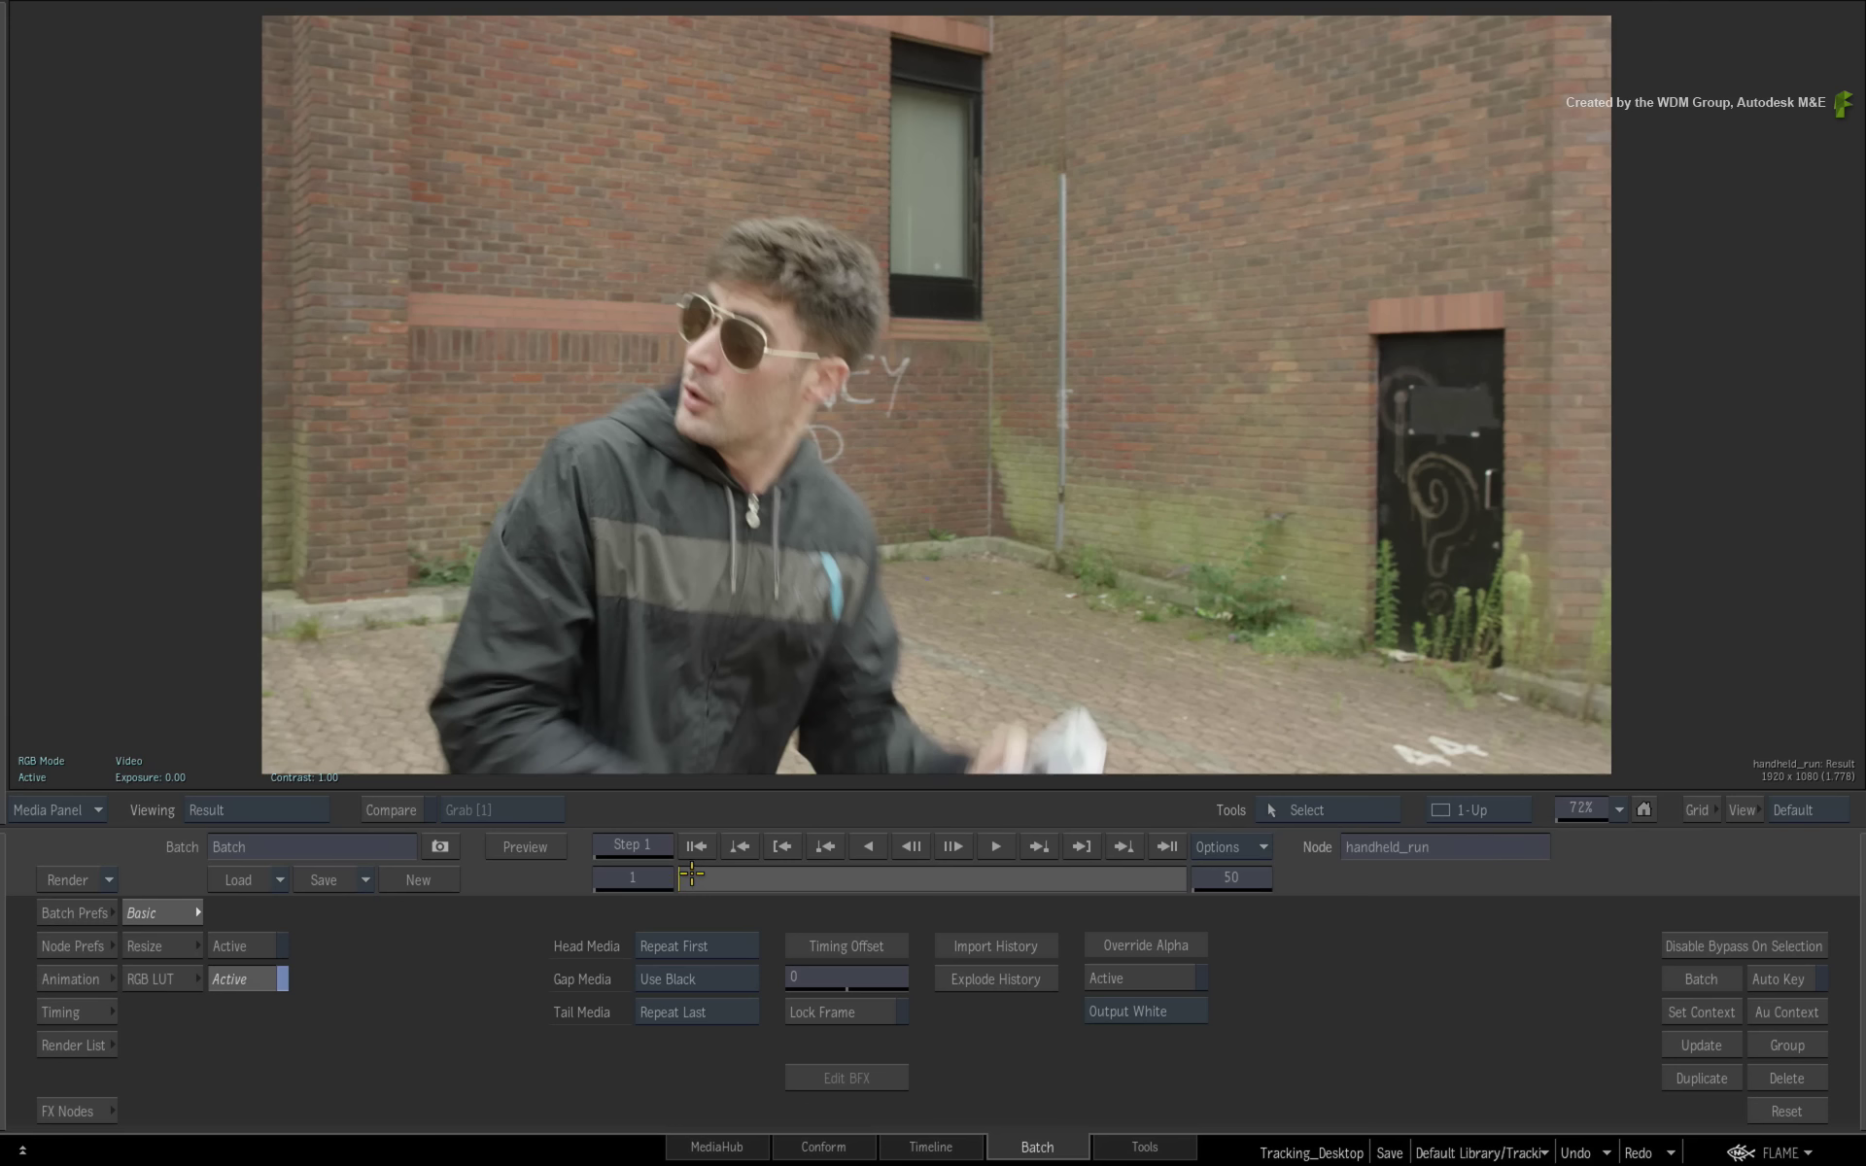
Step: Scrub through the handheld_run clip to review the camera movement and return to frame 1
mouse_move(692, 874)
left_mouse_down()
mouse_move(1031, 825)
mouse_move(744, 852)
mouse_move(702, 857)
mouse_move(1176, 819)
mouse_move(699, 855)
left_mouse_up()
left_click(955, 848)
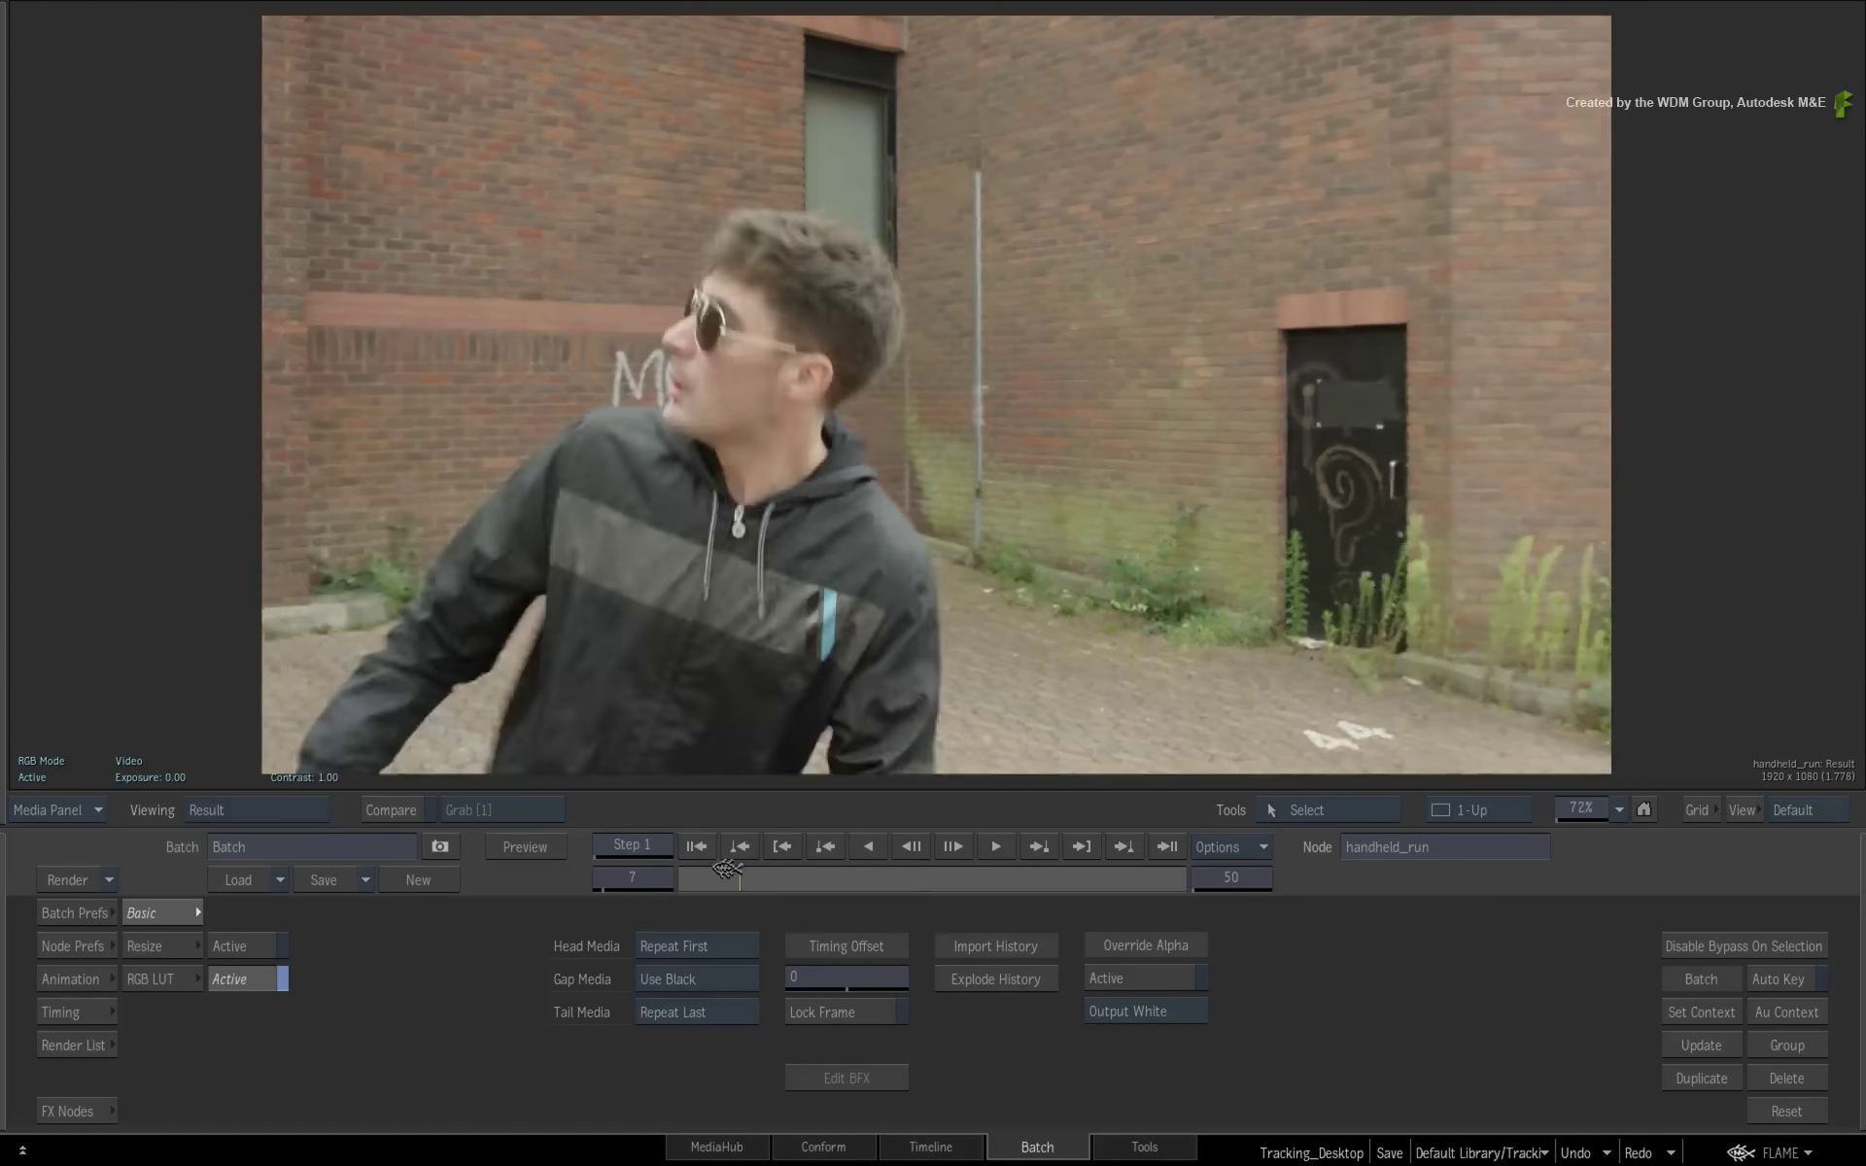
left_click_drag(727, 868, 645, 873)
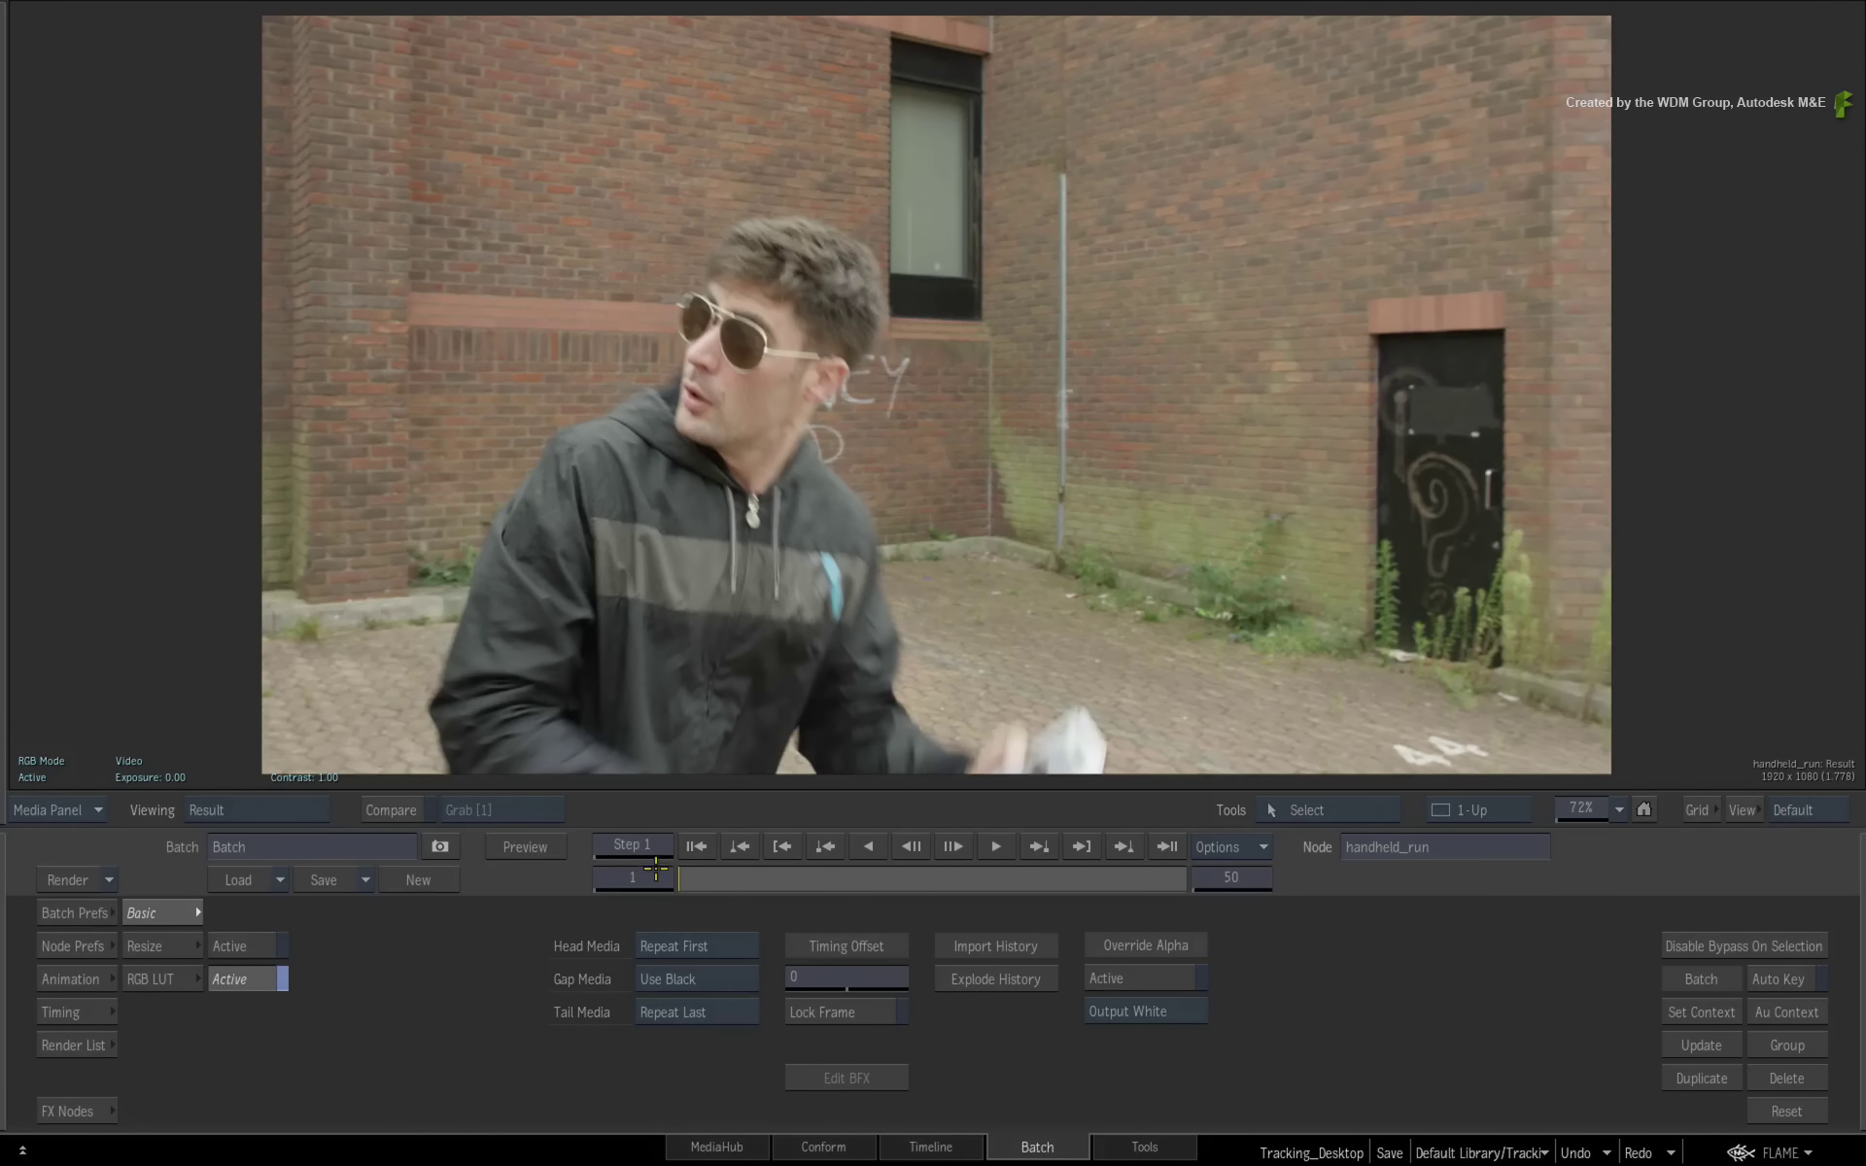
Step: Open the Planar_Perspective_Grid Action node from the batch schematic and bring up its controls at frame 1
key("Tab")
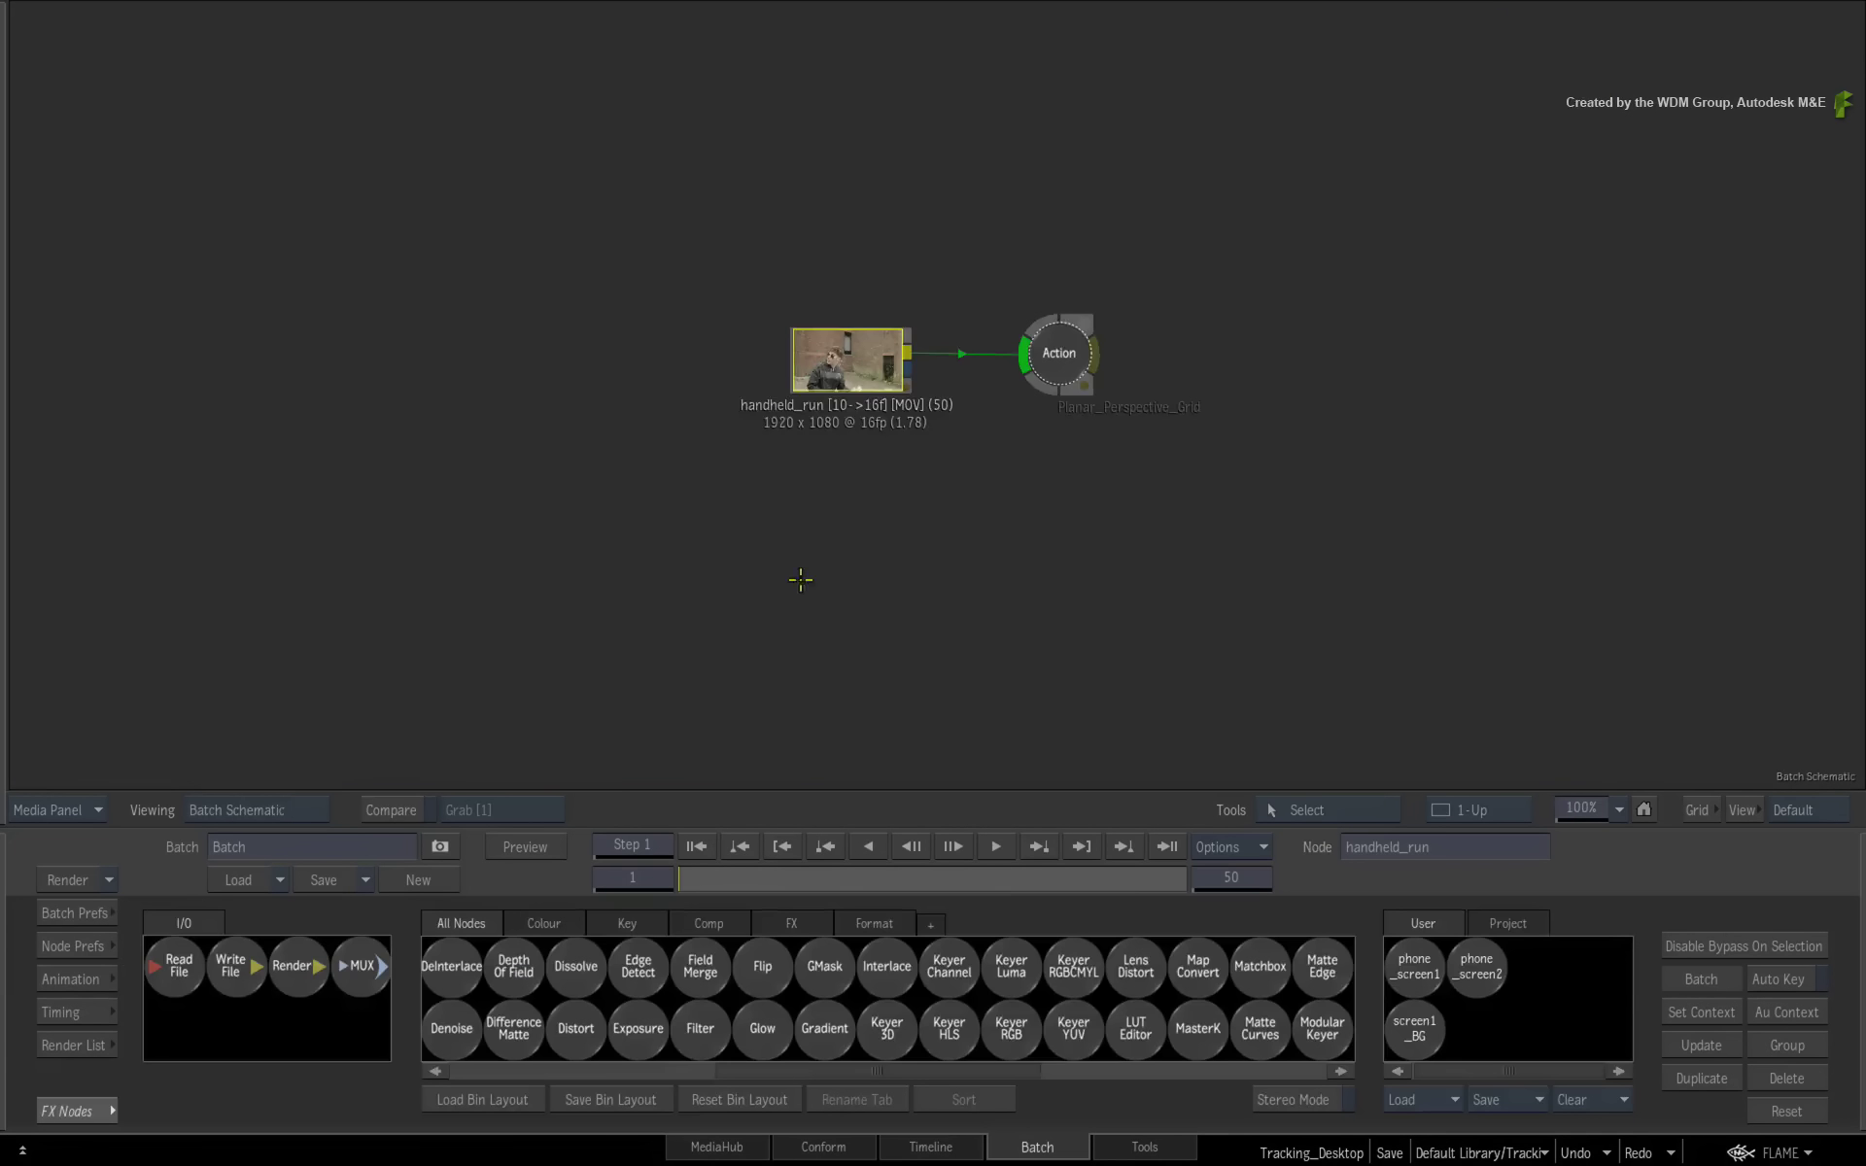
double_click(1062, 362)
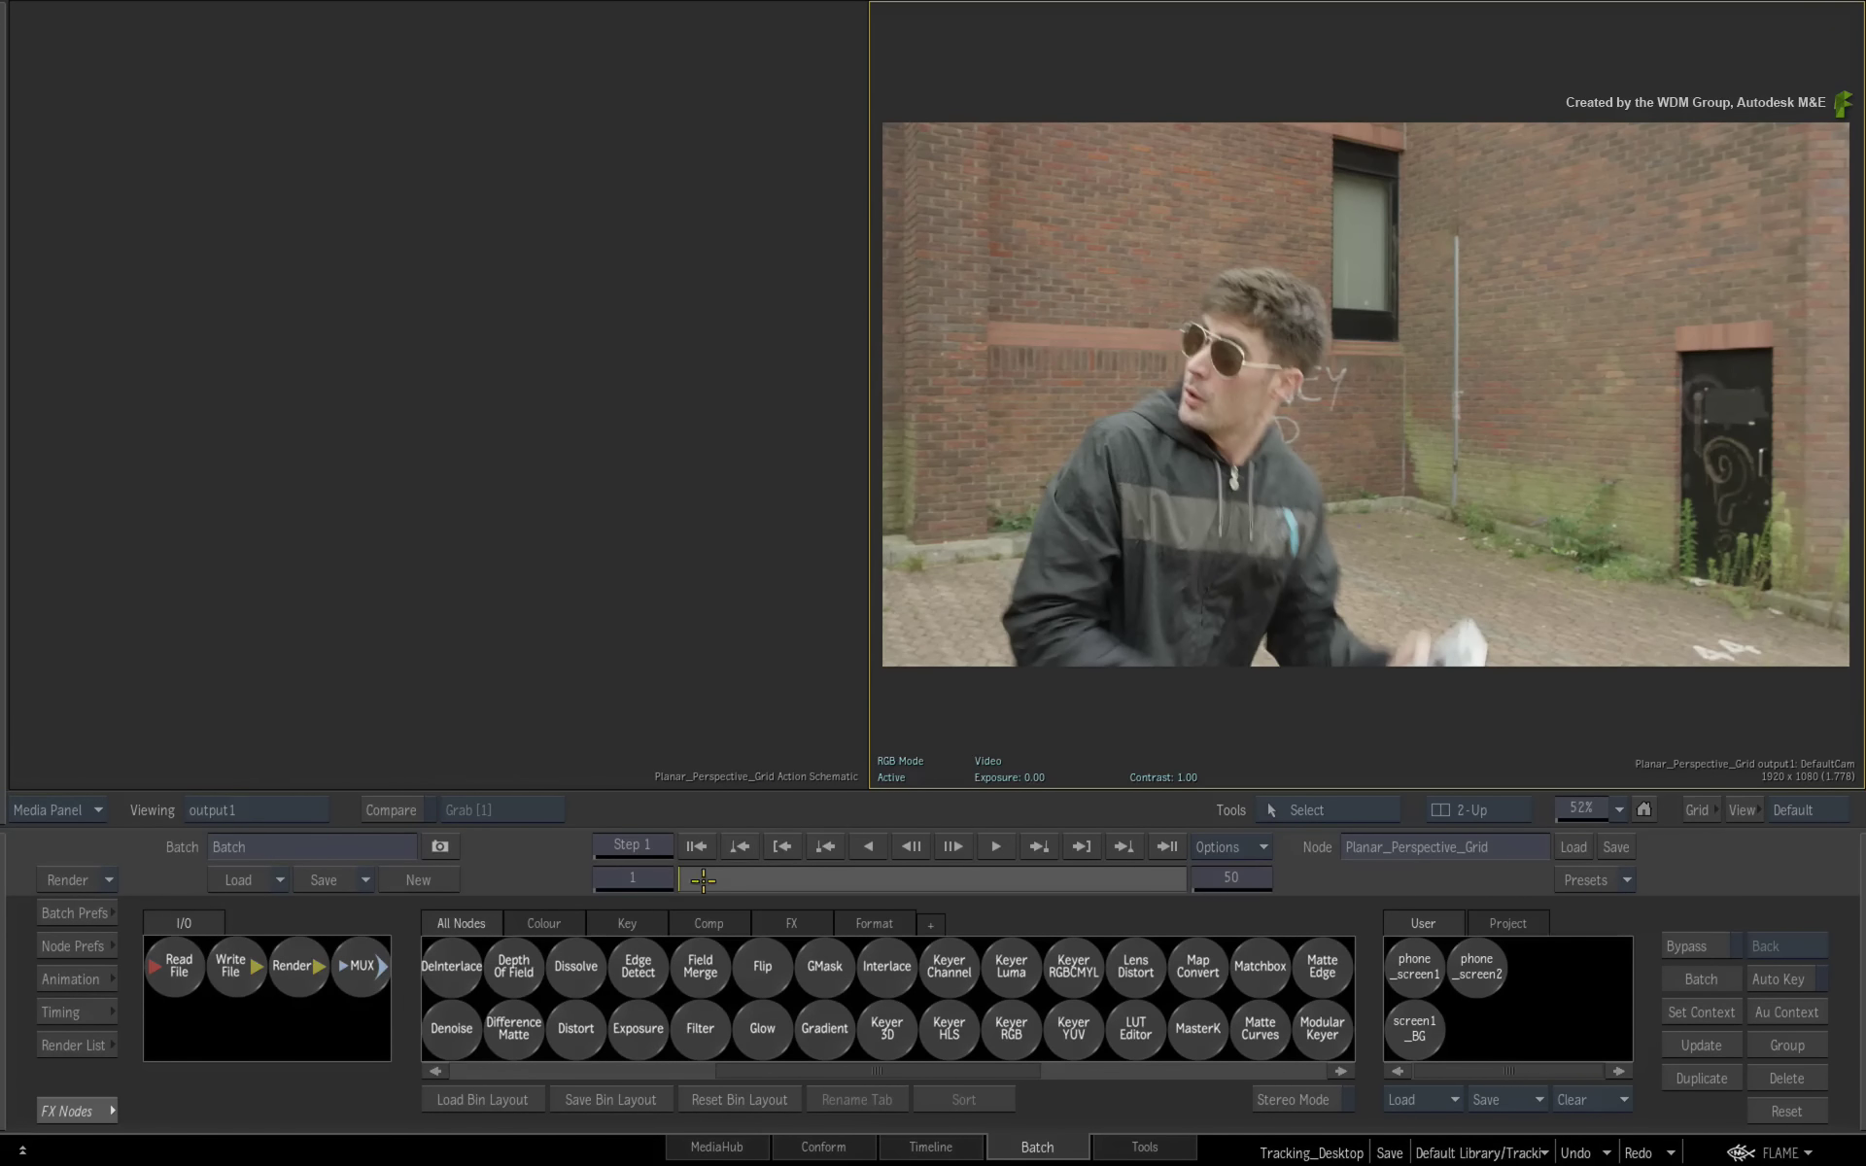
left_click_drag(704, 879, 627, 865)
left_click(71, 948)
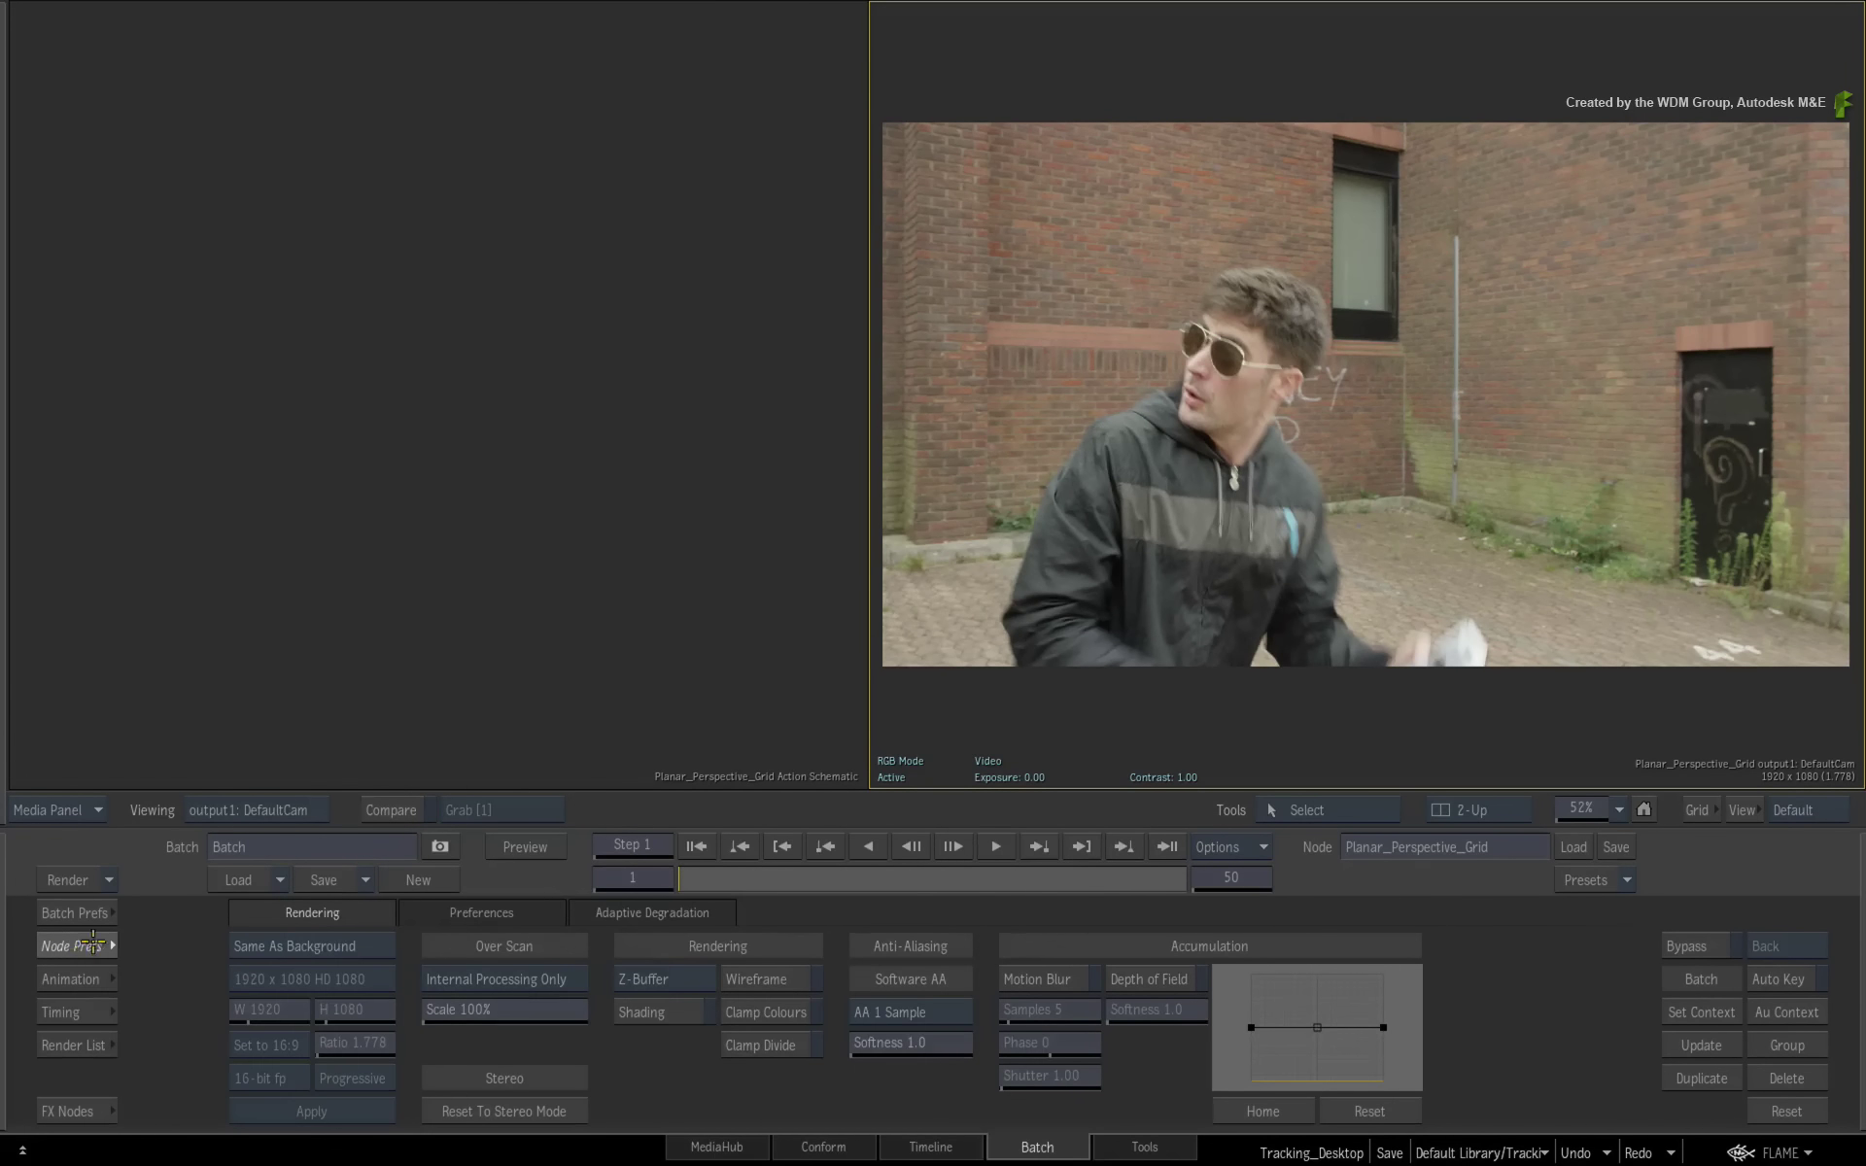
left_click(87, 948)
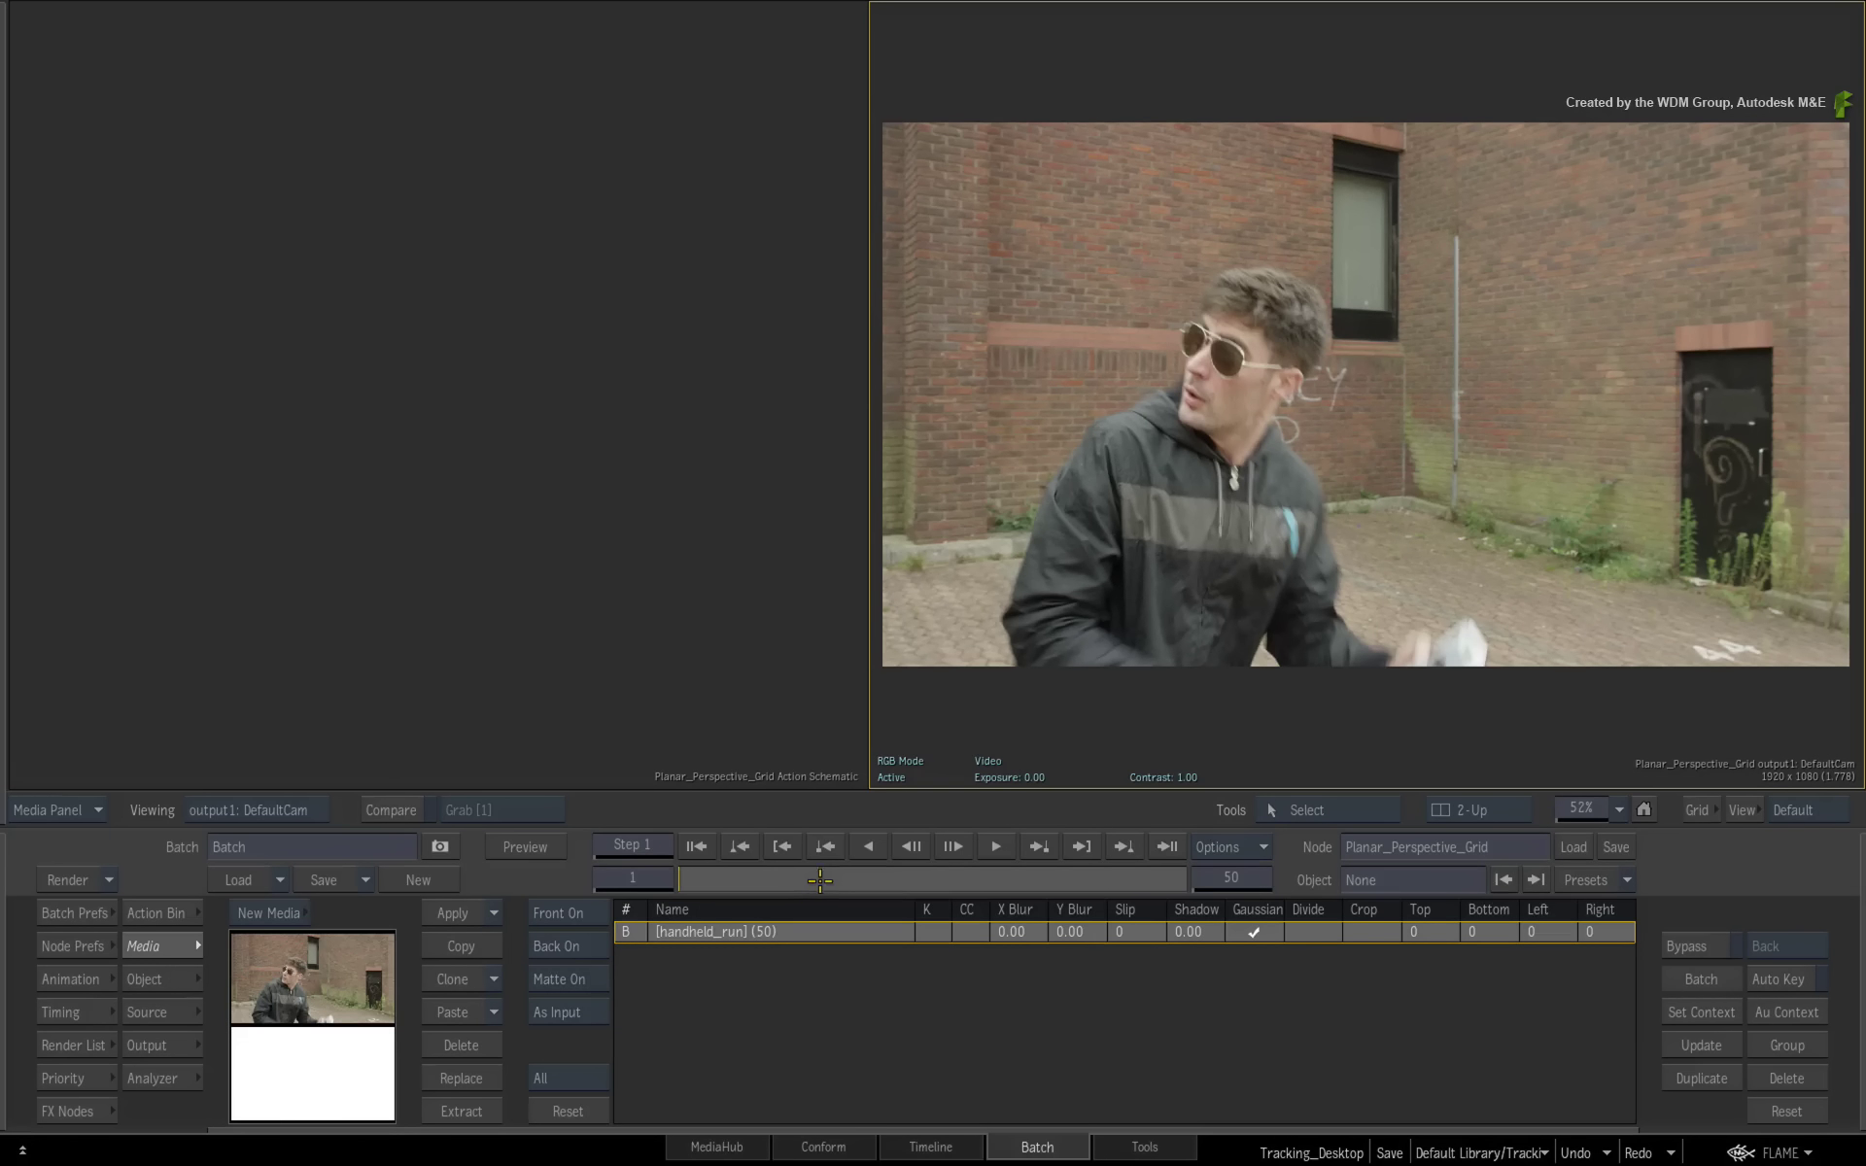
Step: Add a Perspective Grid node to the Action schematic, open its grid settings and view it in object solo
left_click(185, 918)
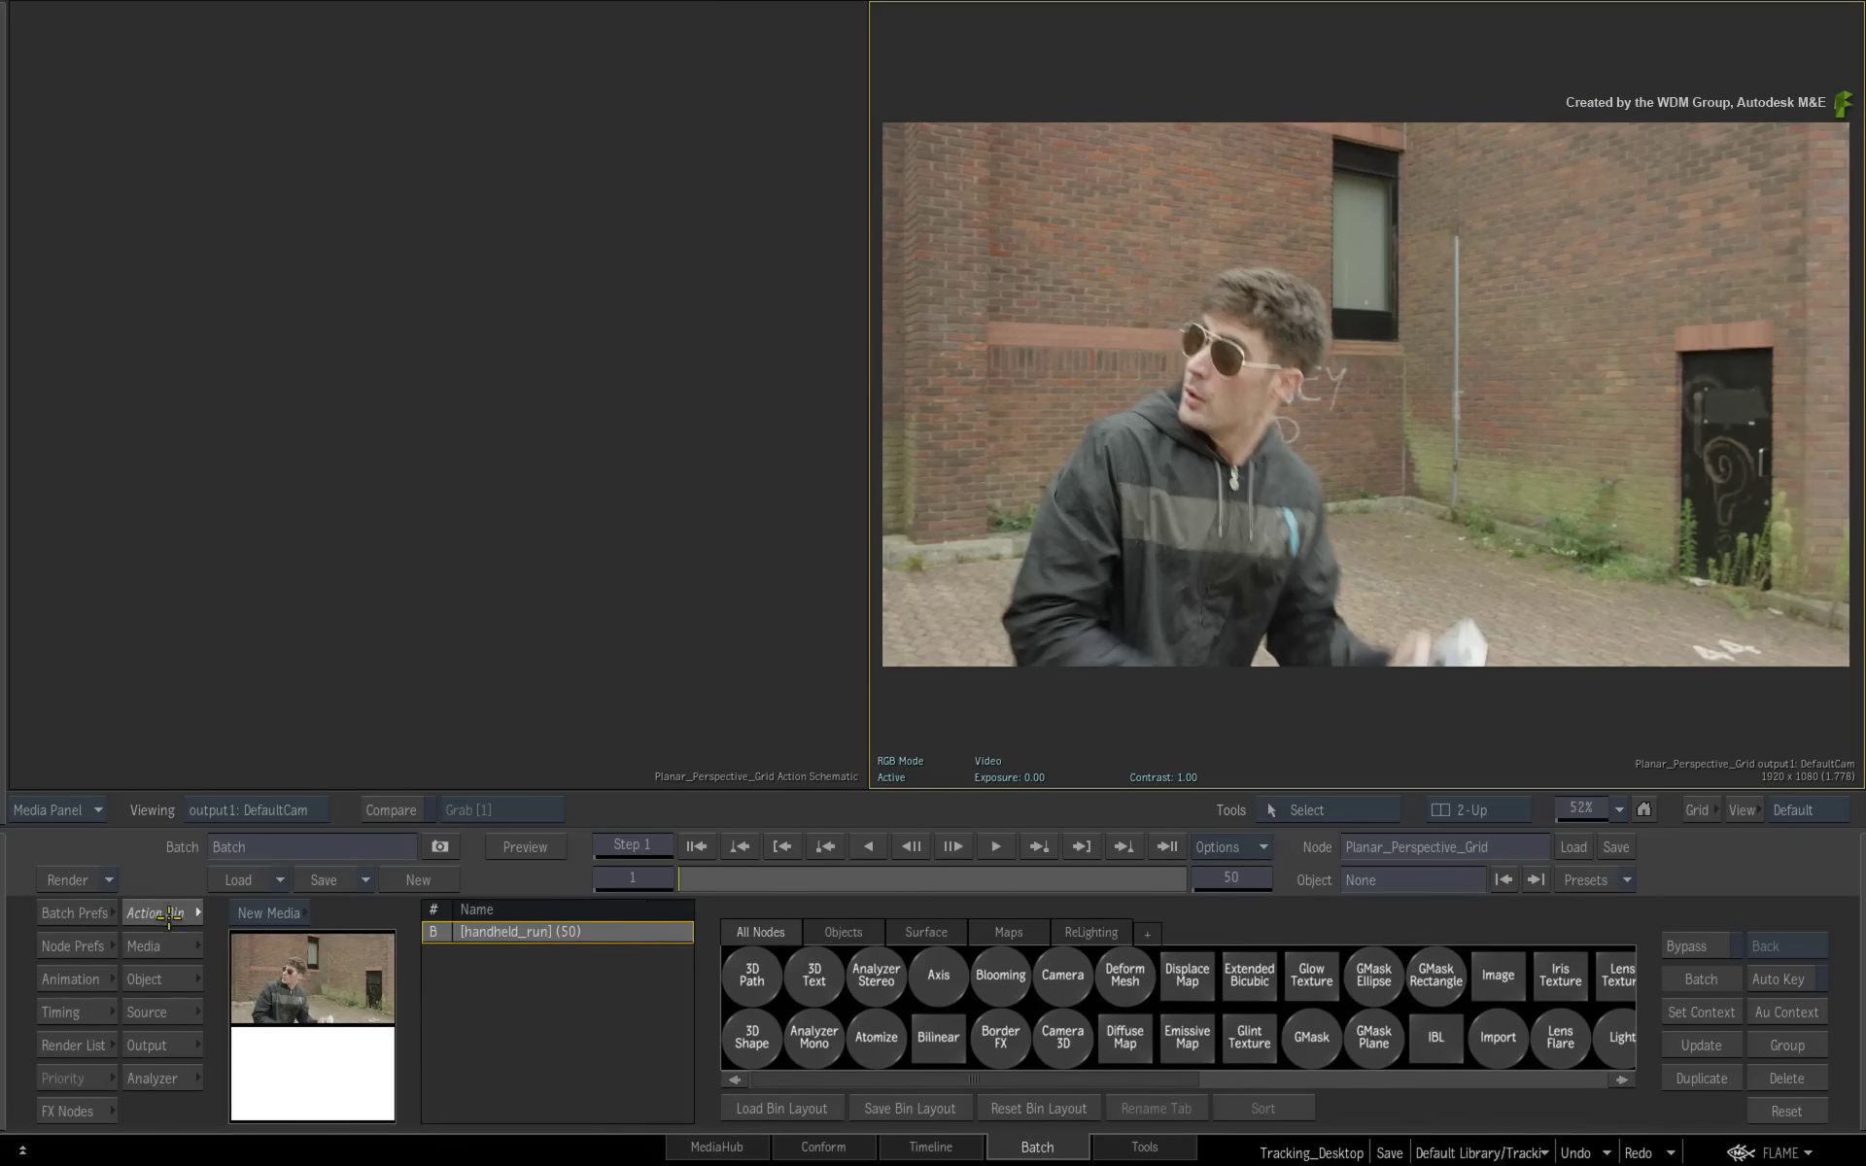
key("p")
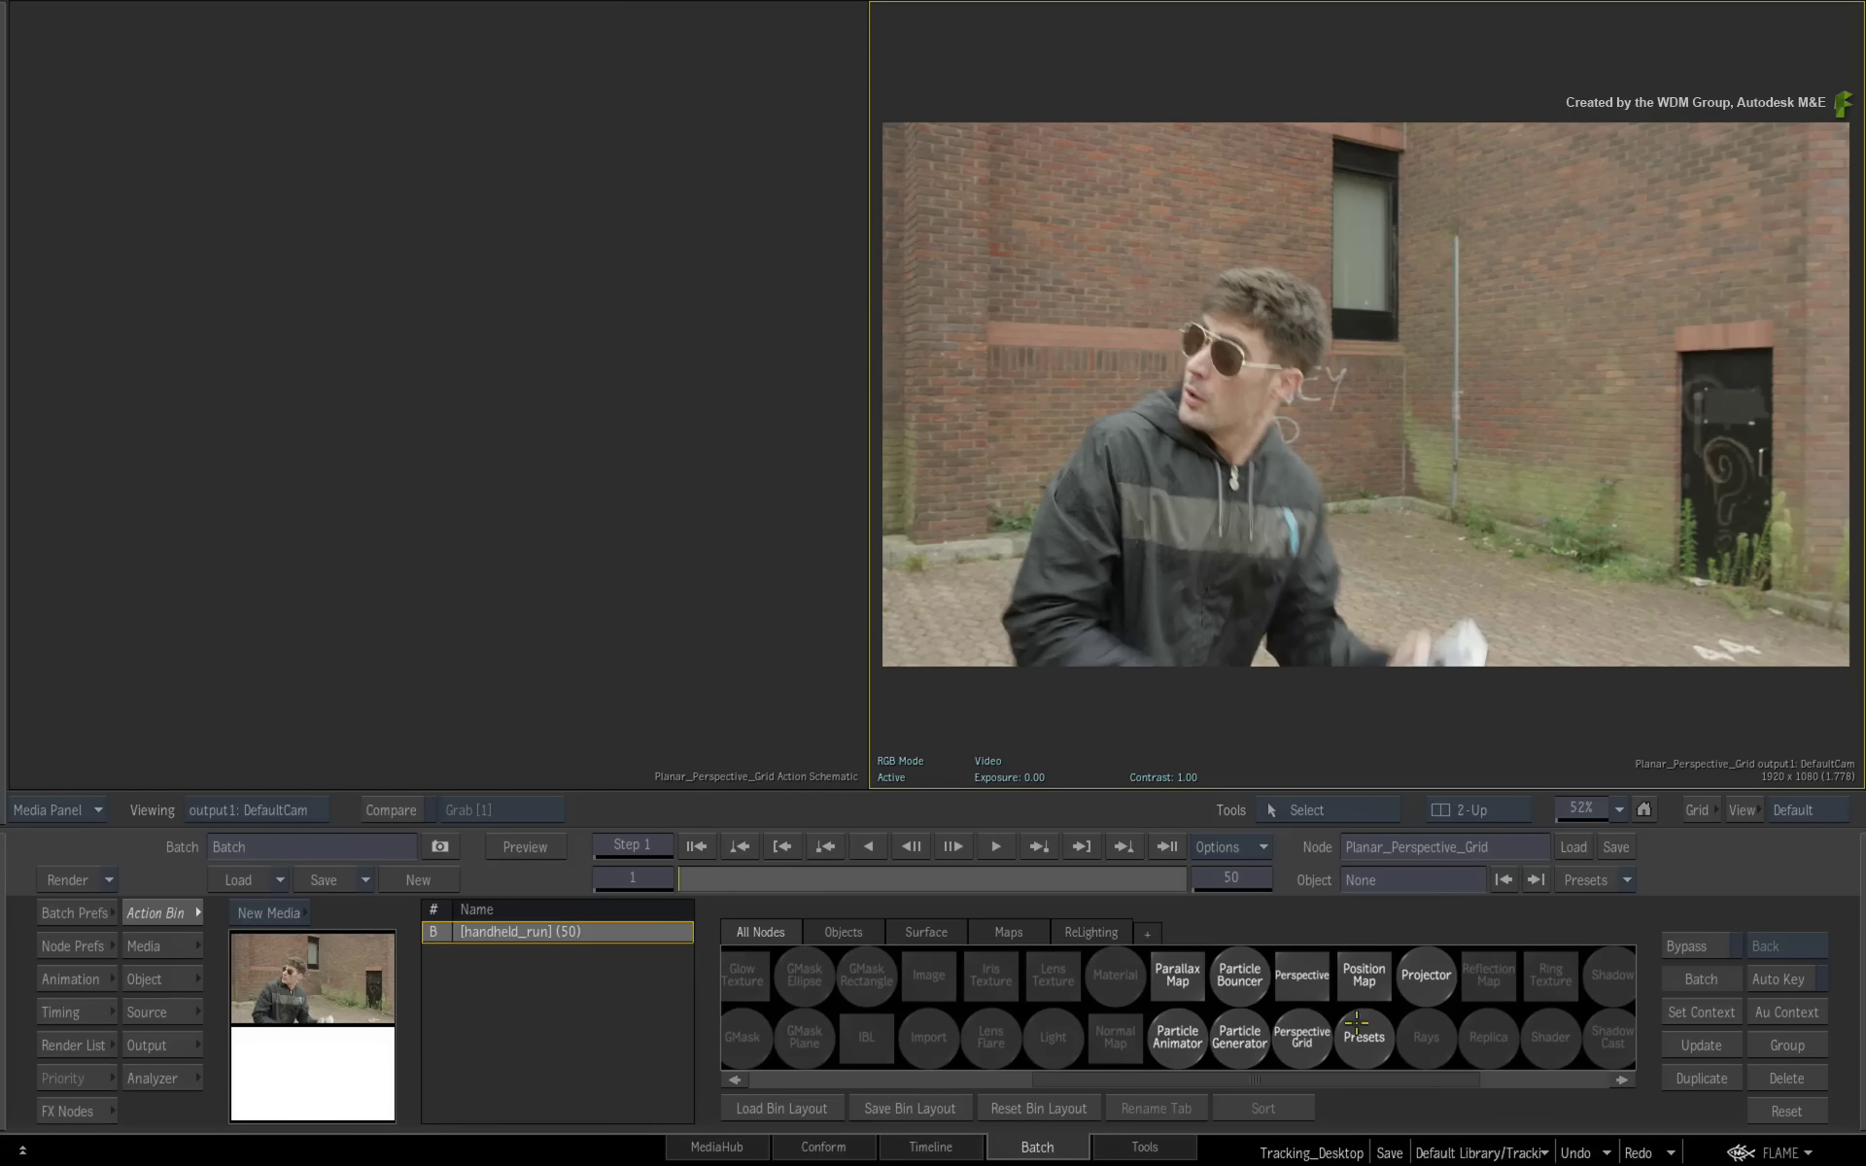
double_click(1301, 1036)
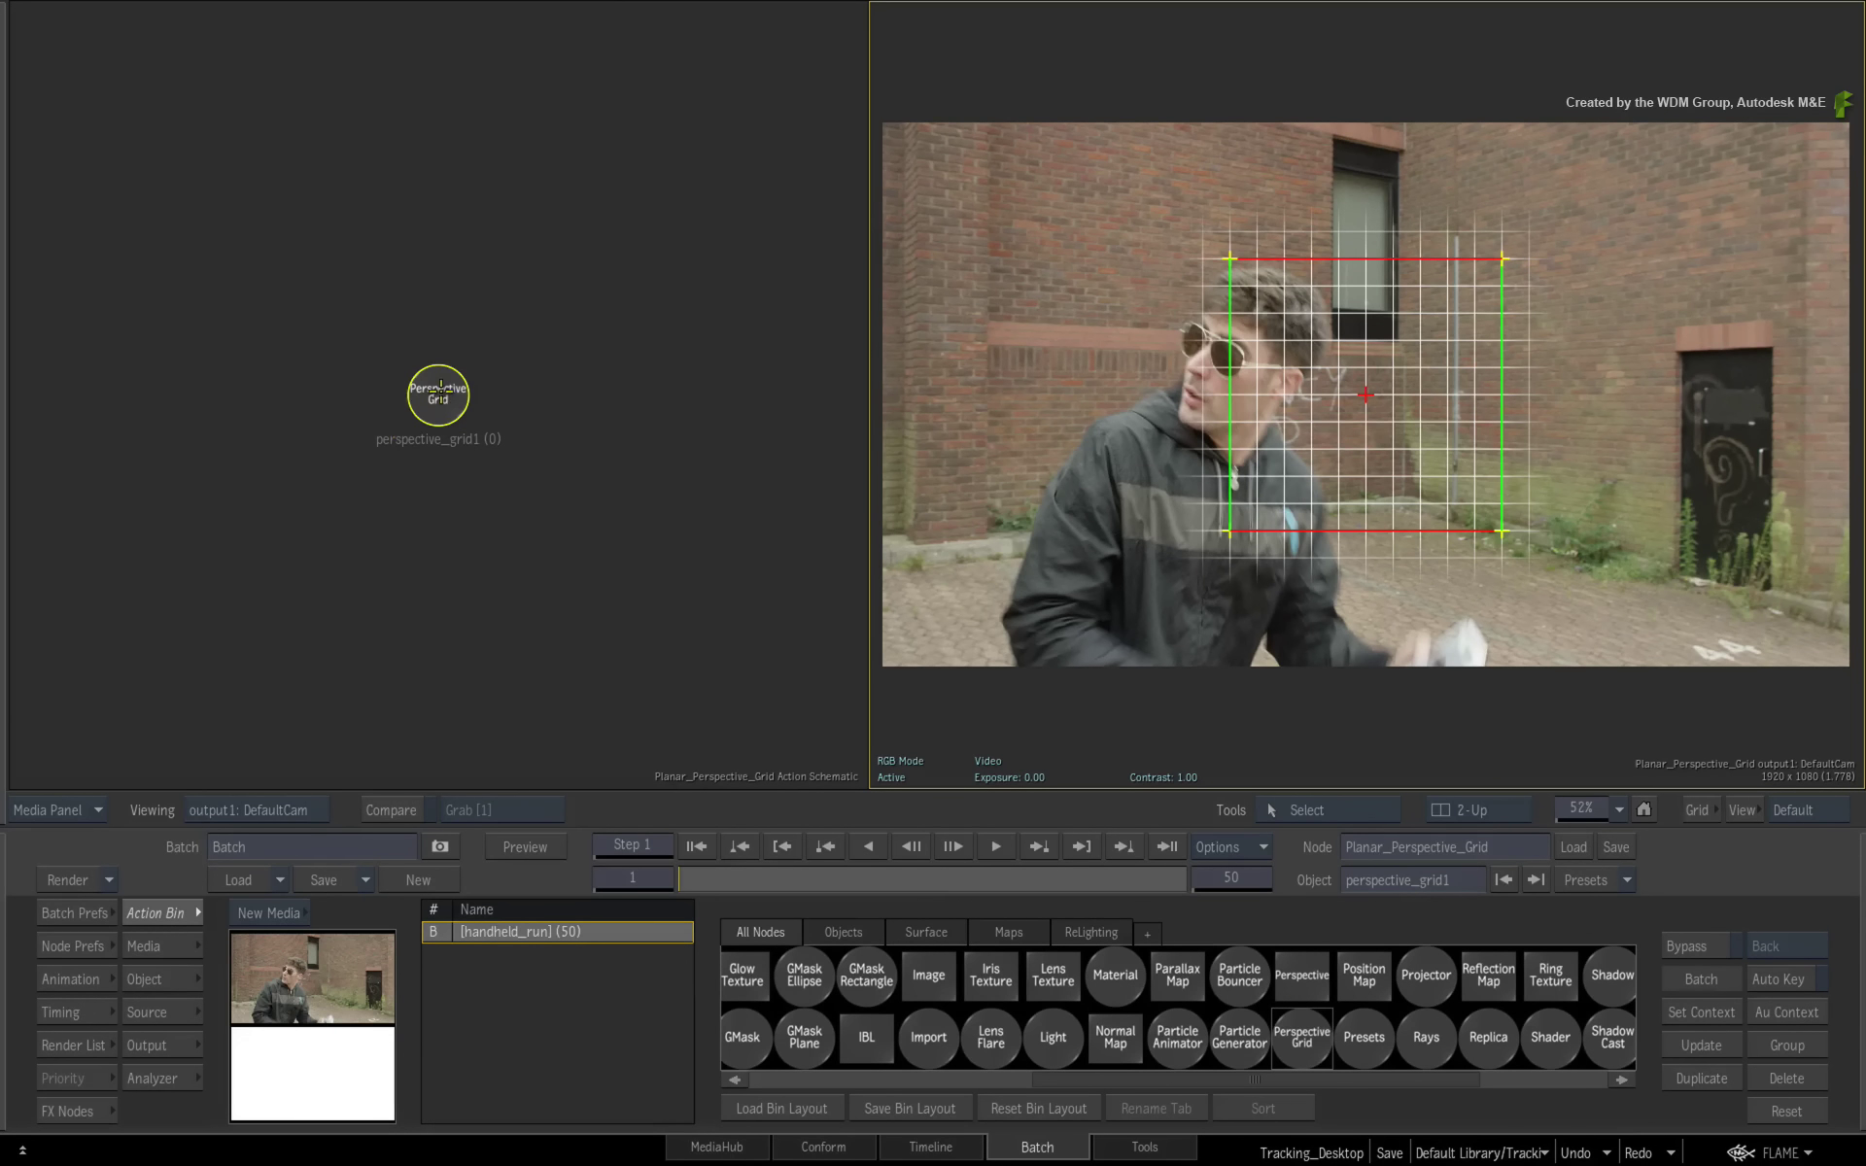
double_click(439, 413)
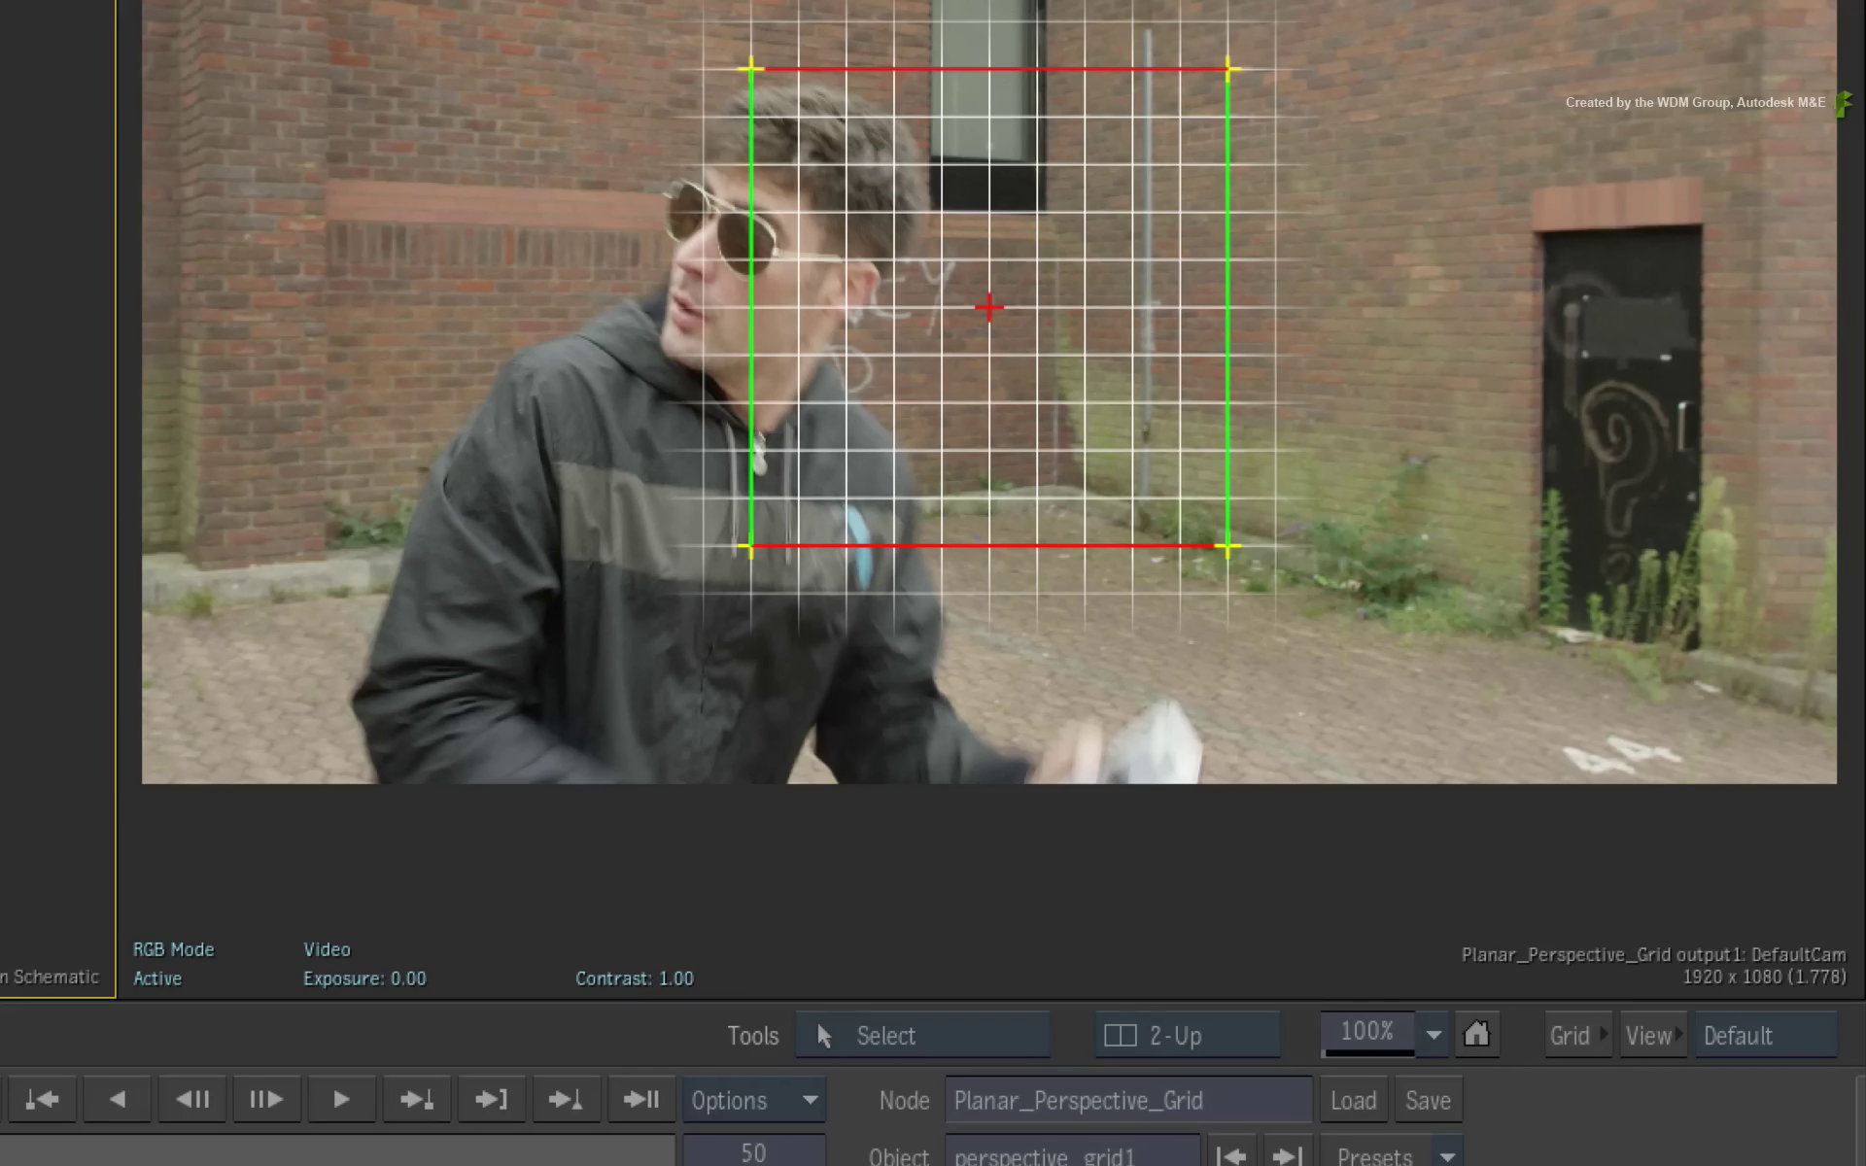
key("F8")
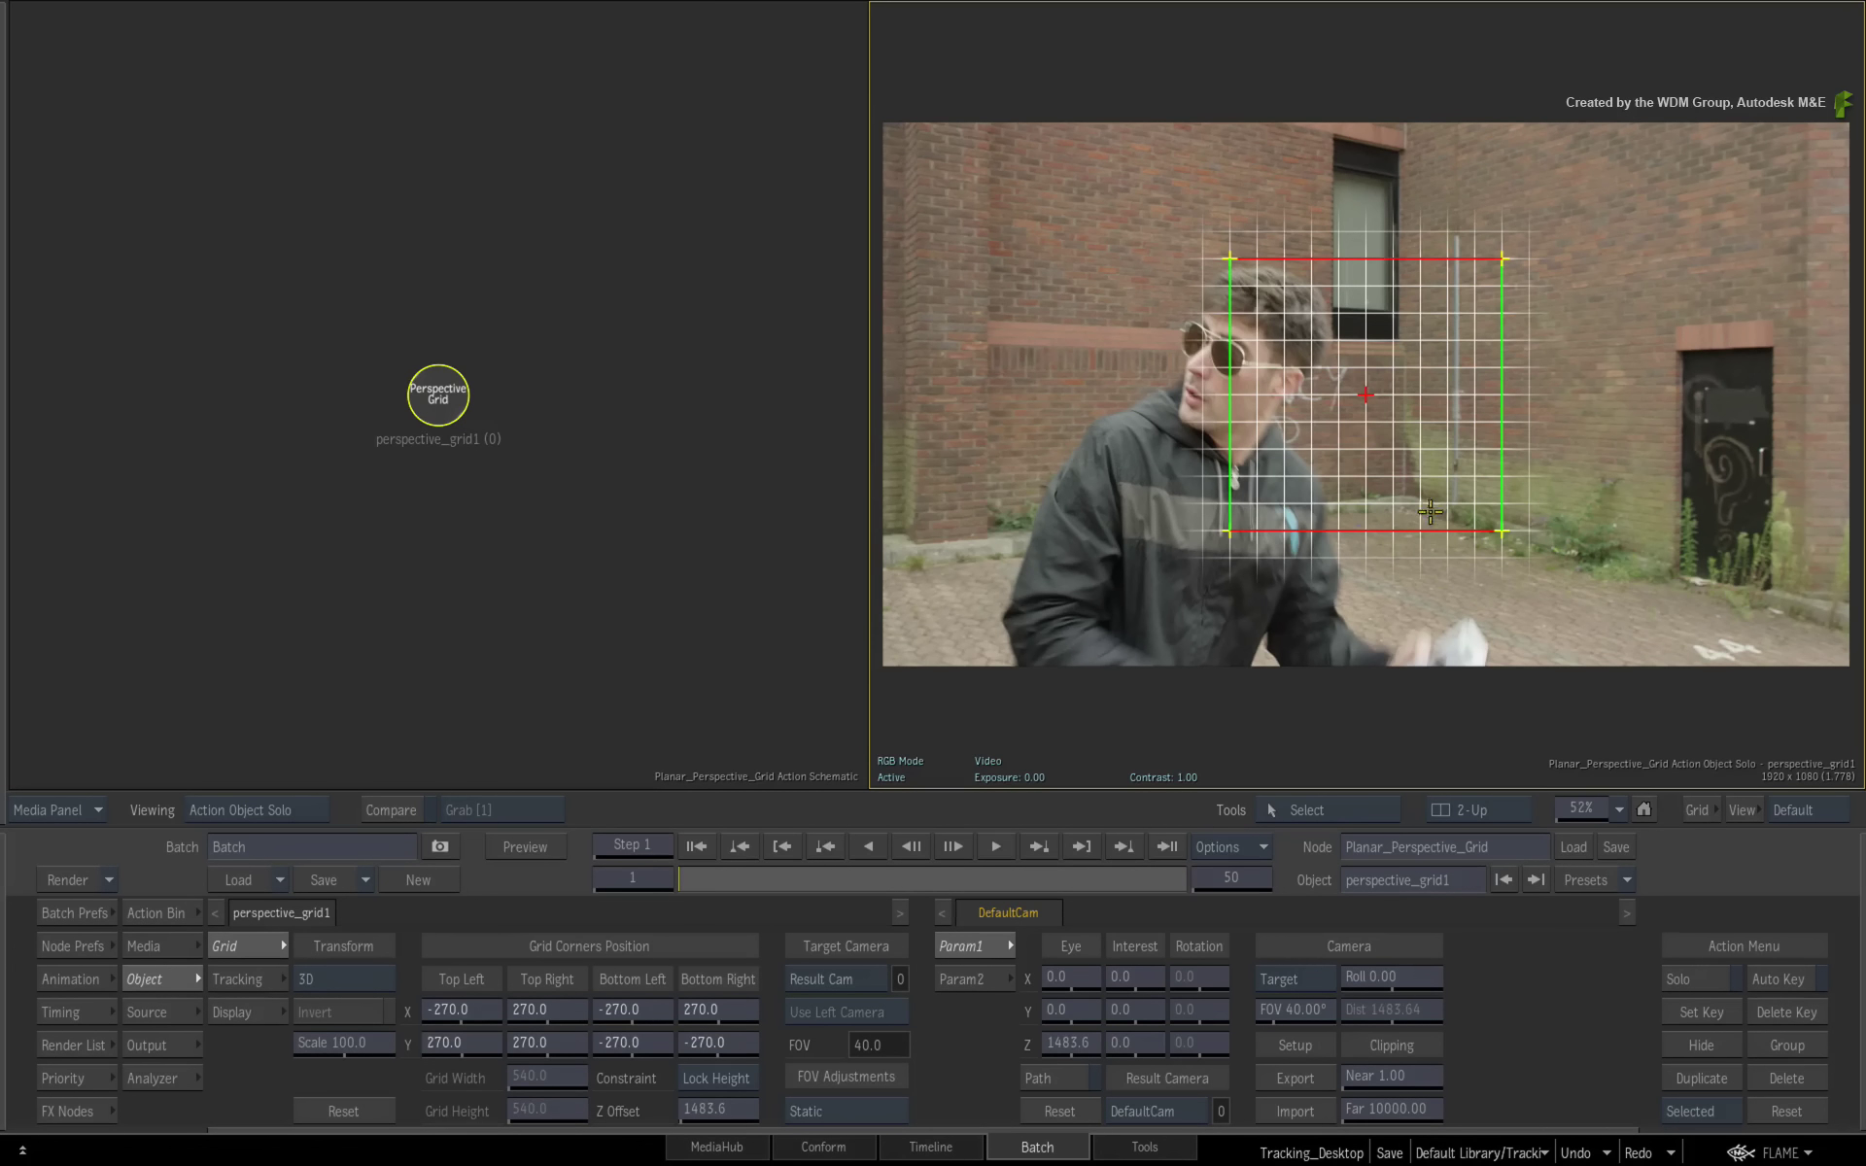
Step: Align the four corners of the perspective grid with the brick wall containing the black door
left_click_drag(1502, 259, 1795, 118)
left_click_drag(1502, 532, 1766, 583)
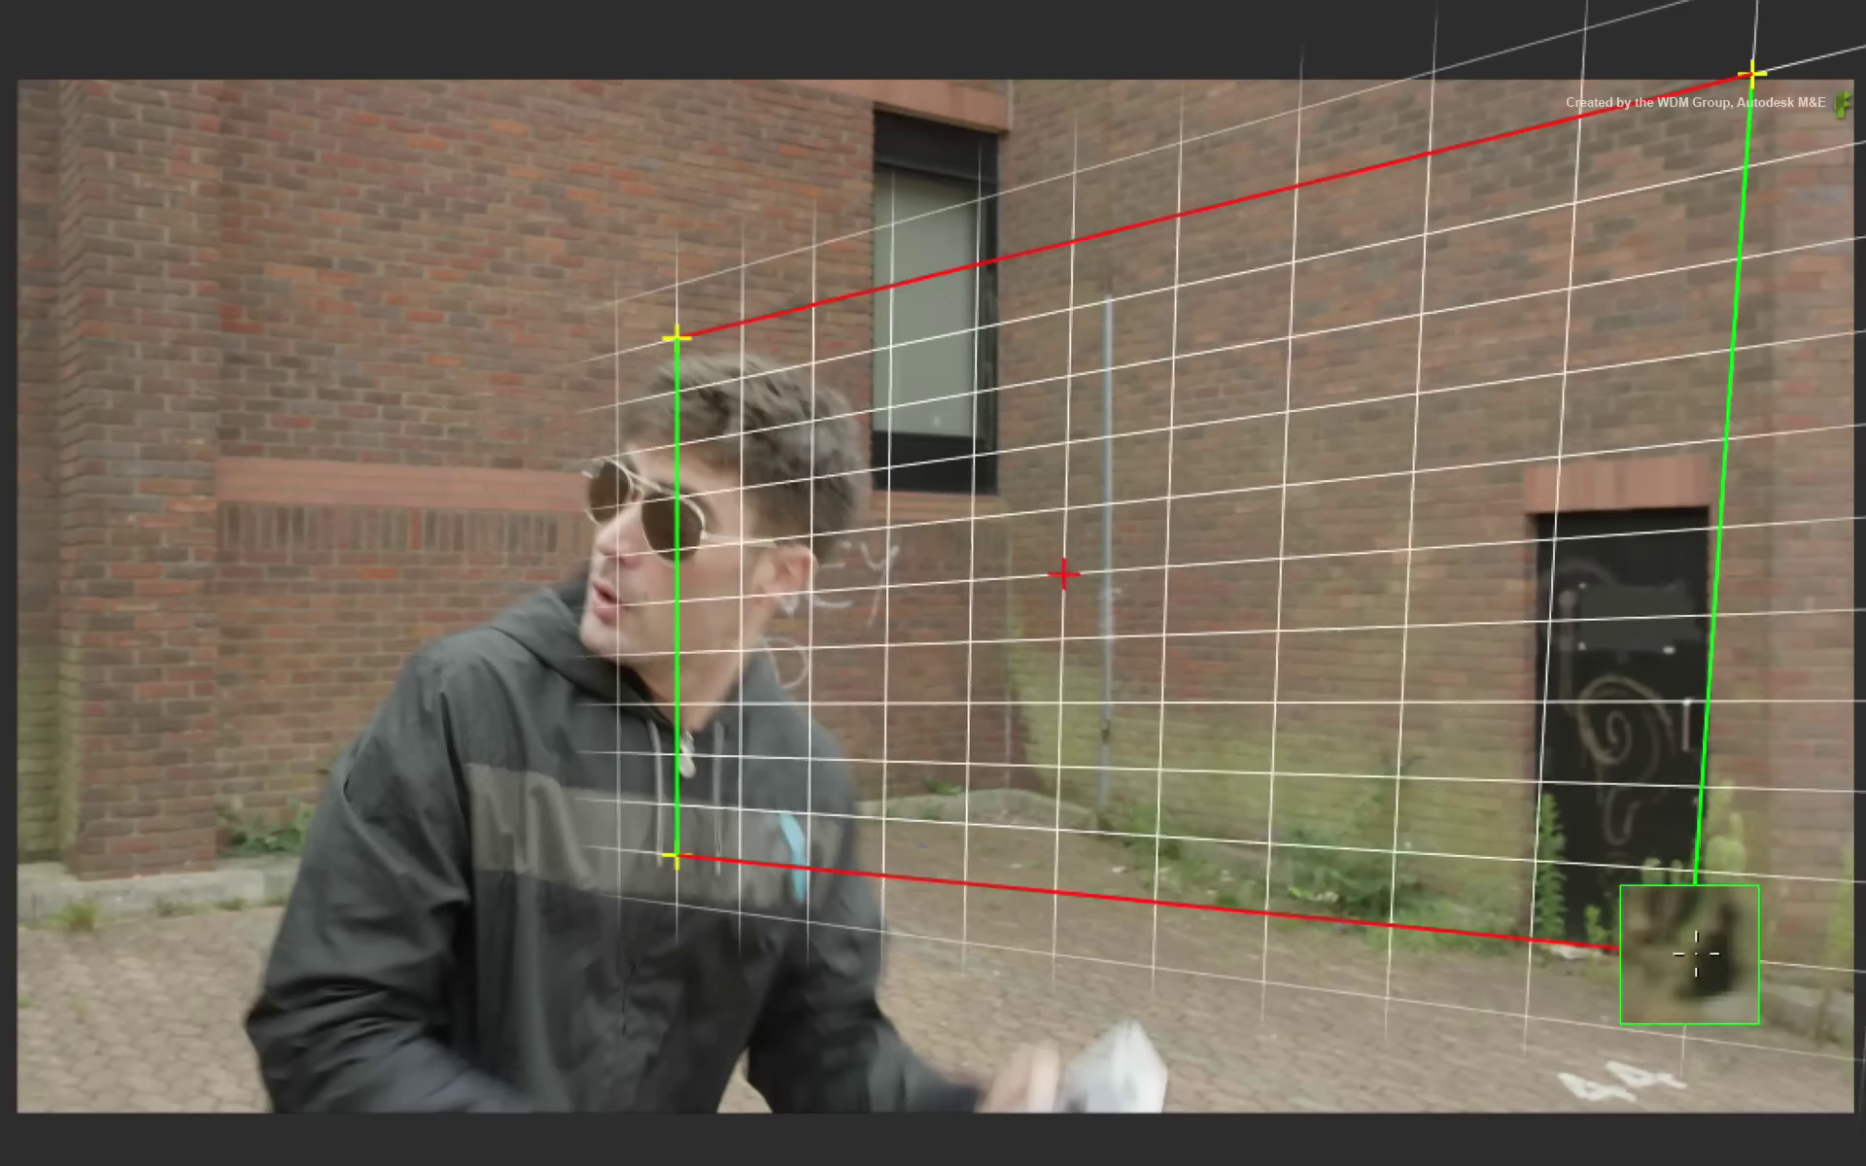
left_click_drag(1696, 953, 1761, 960)
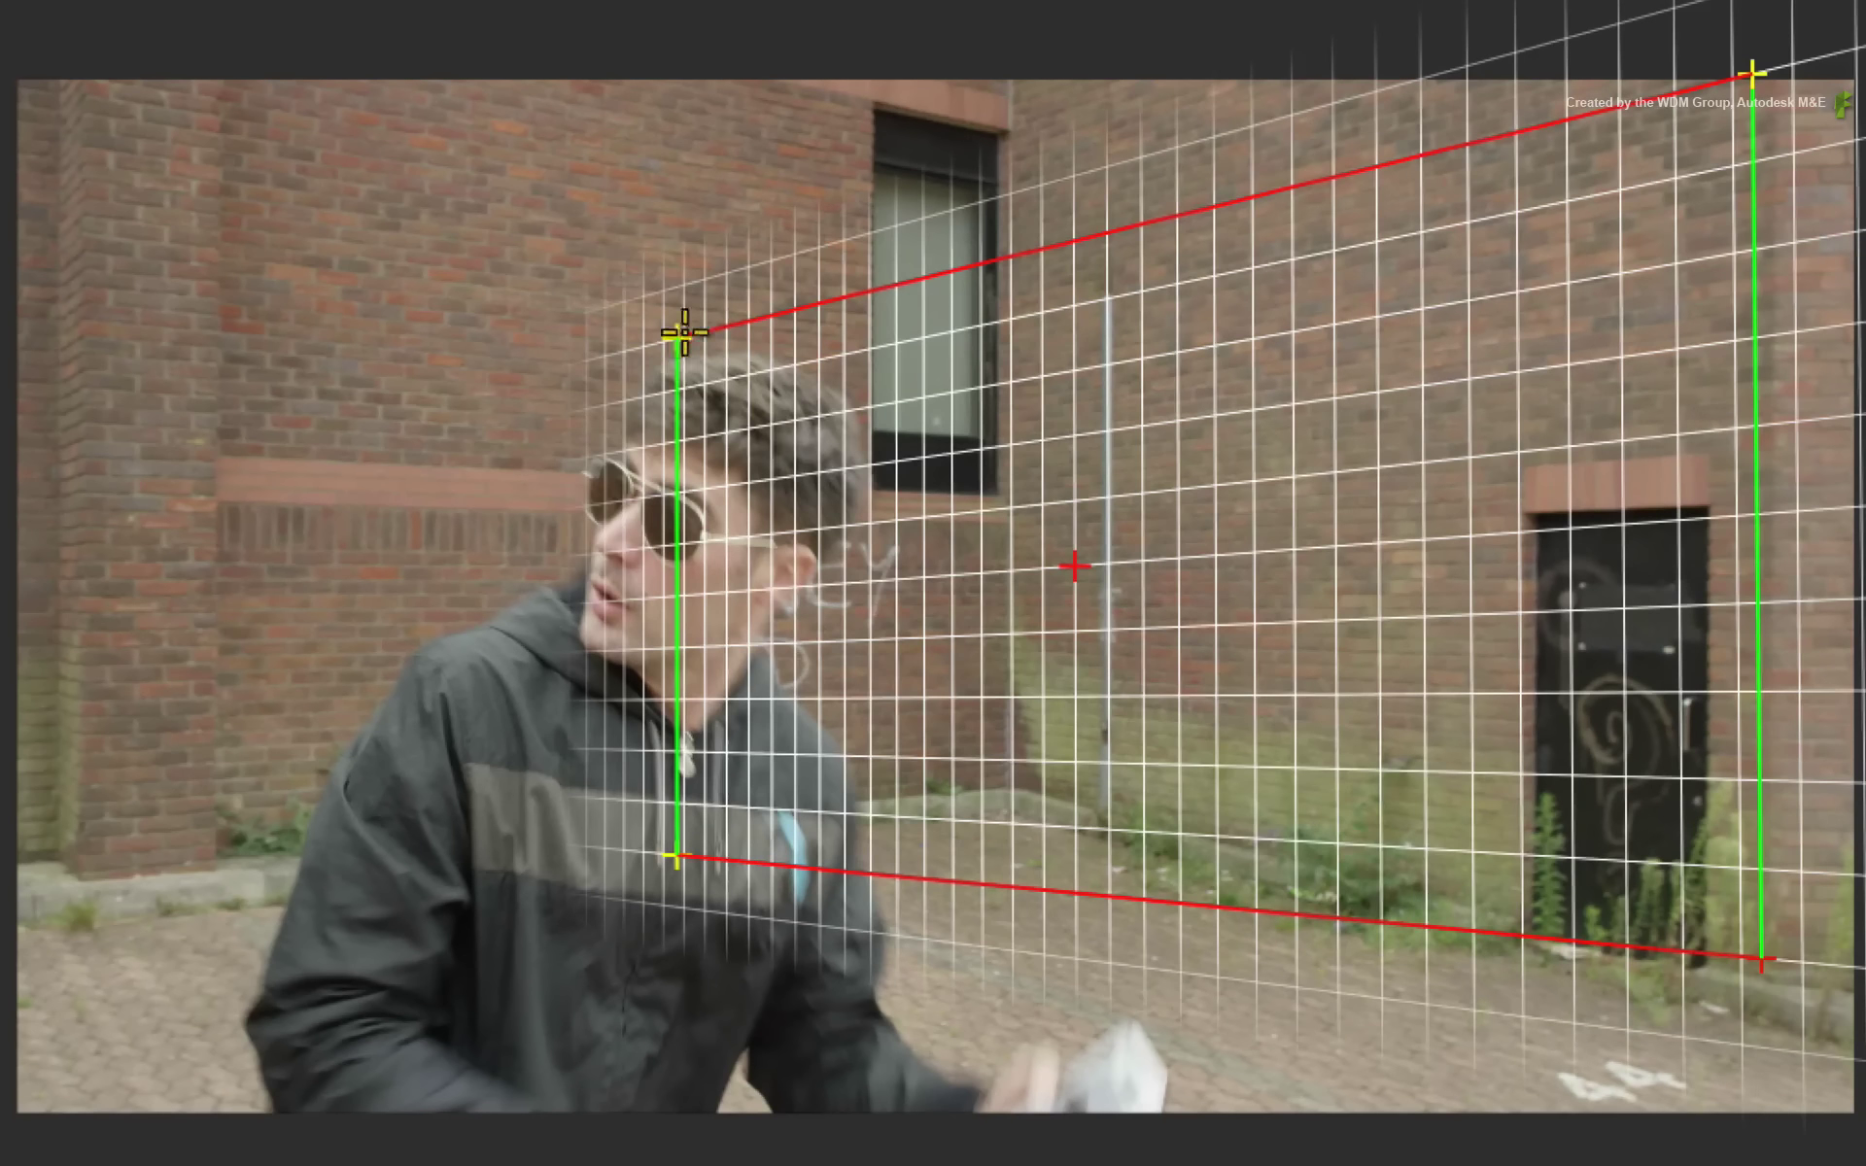
left_click_drag(684, 332, 993, 226)
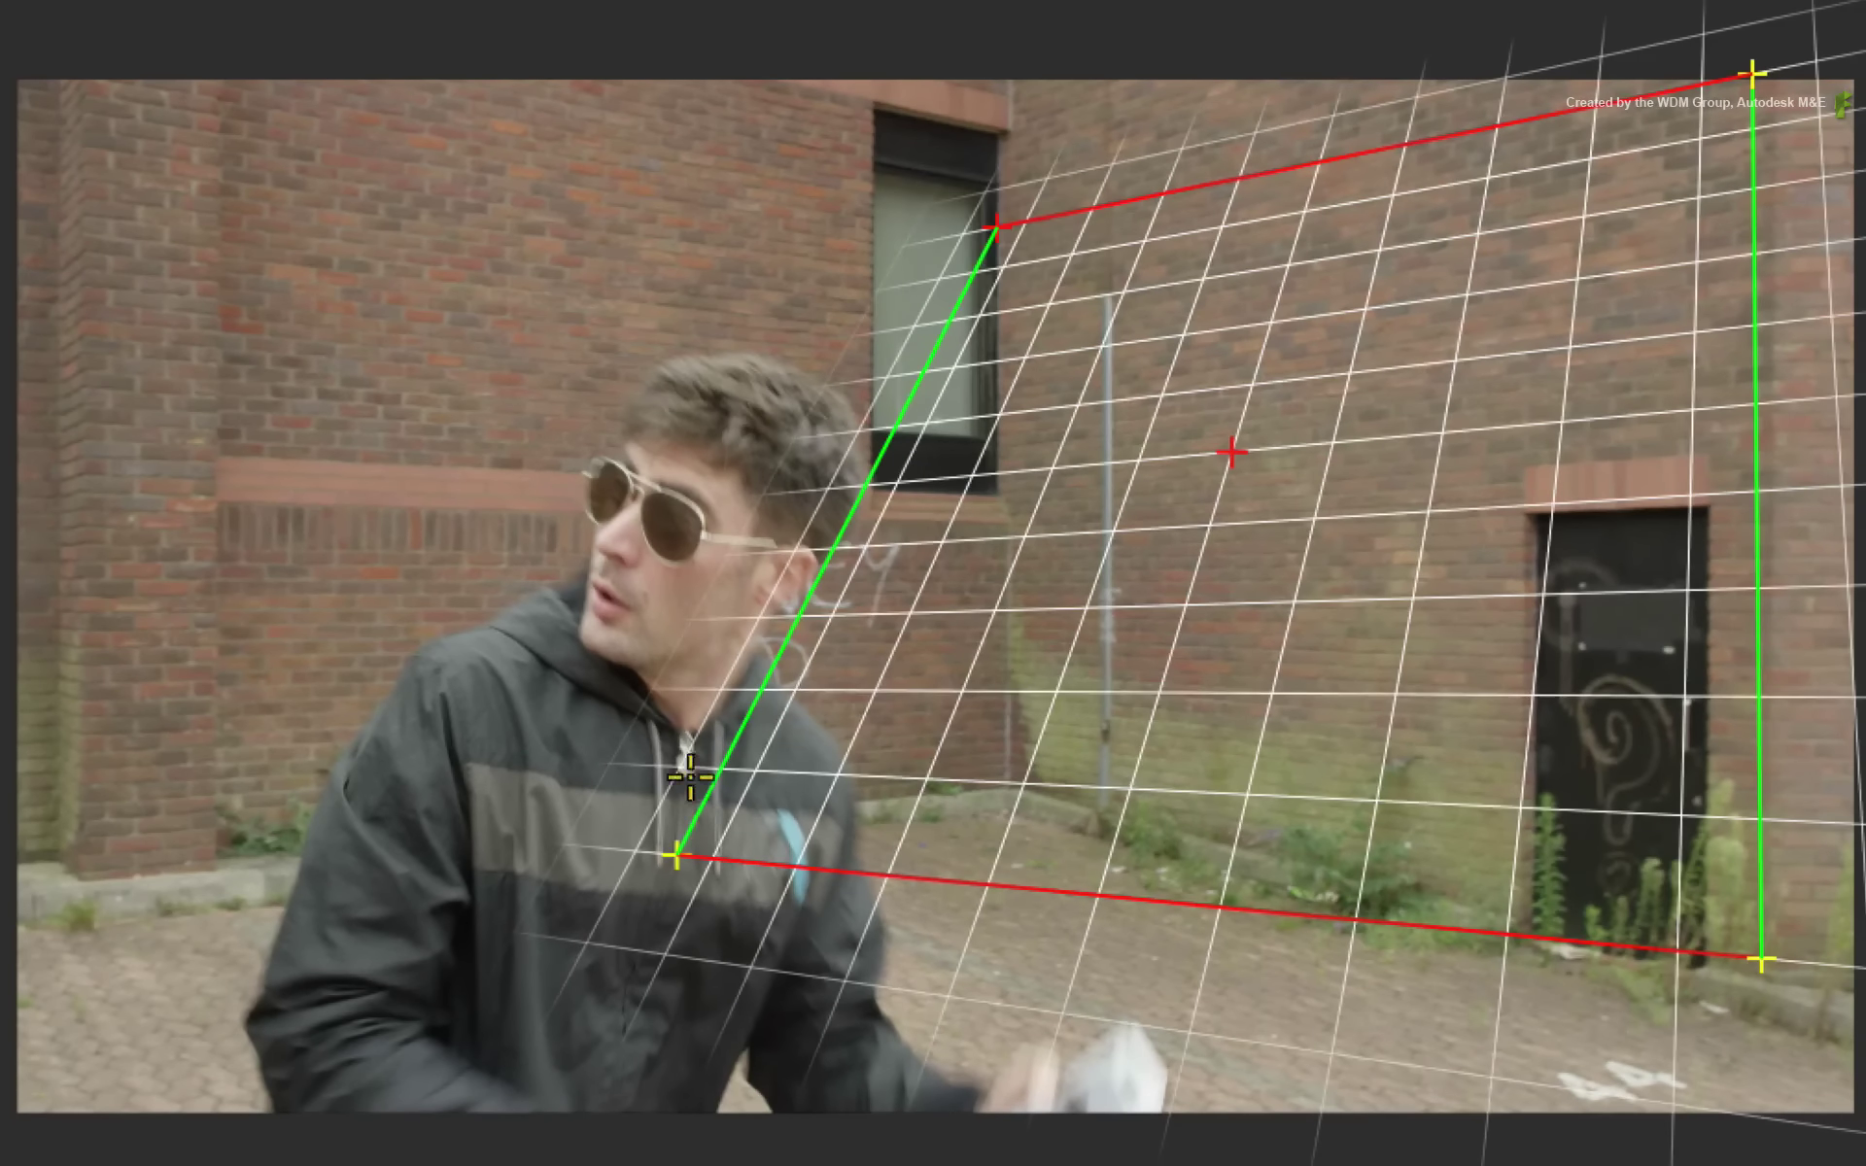
left_click_drag(676, 855, 1015, 795)
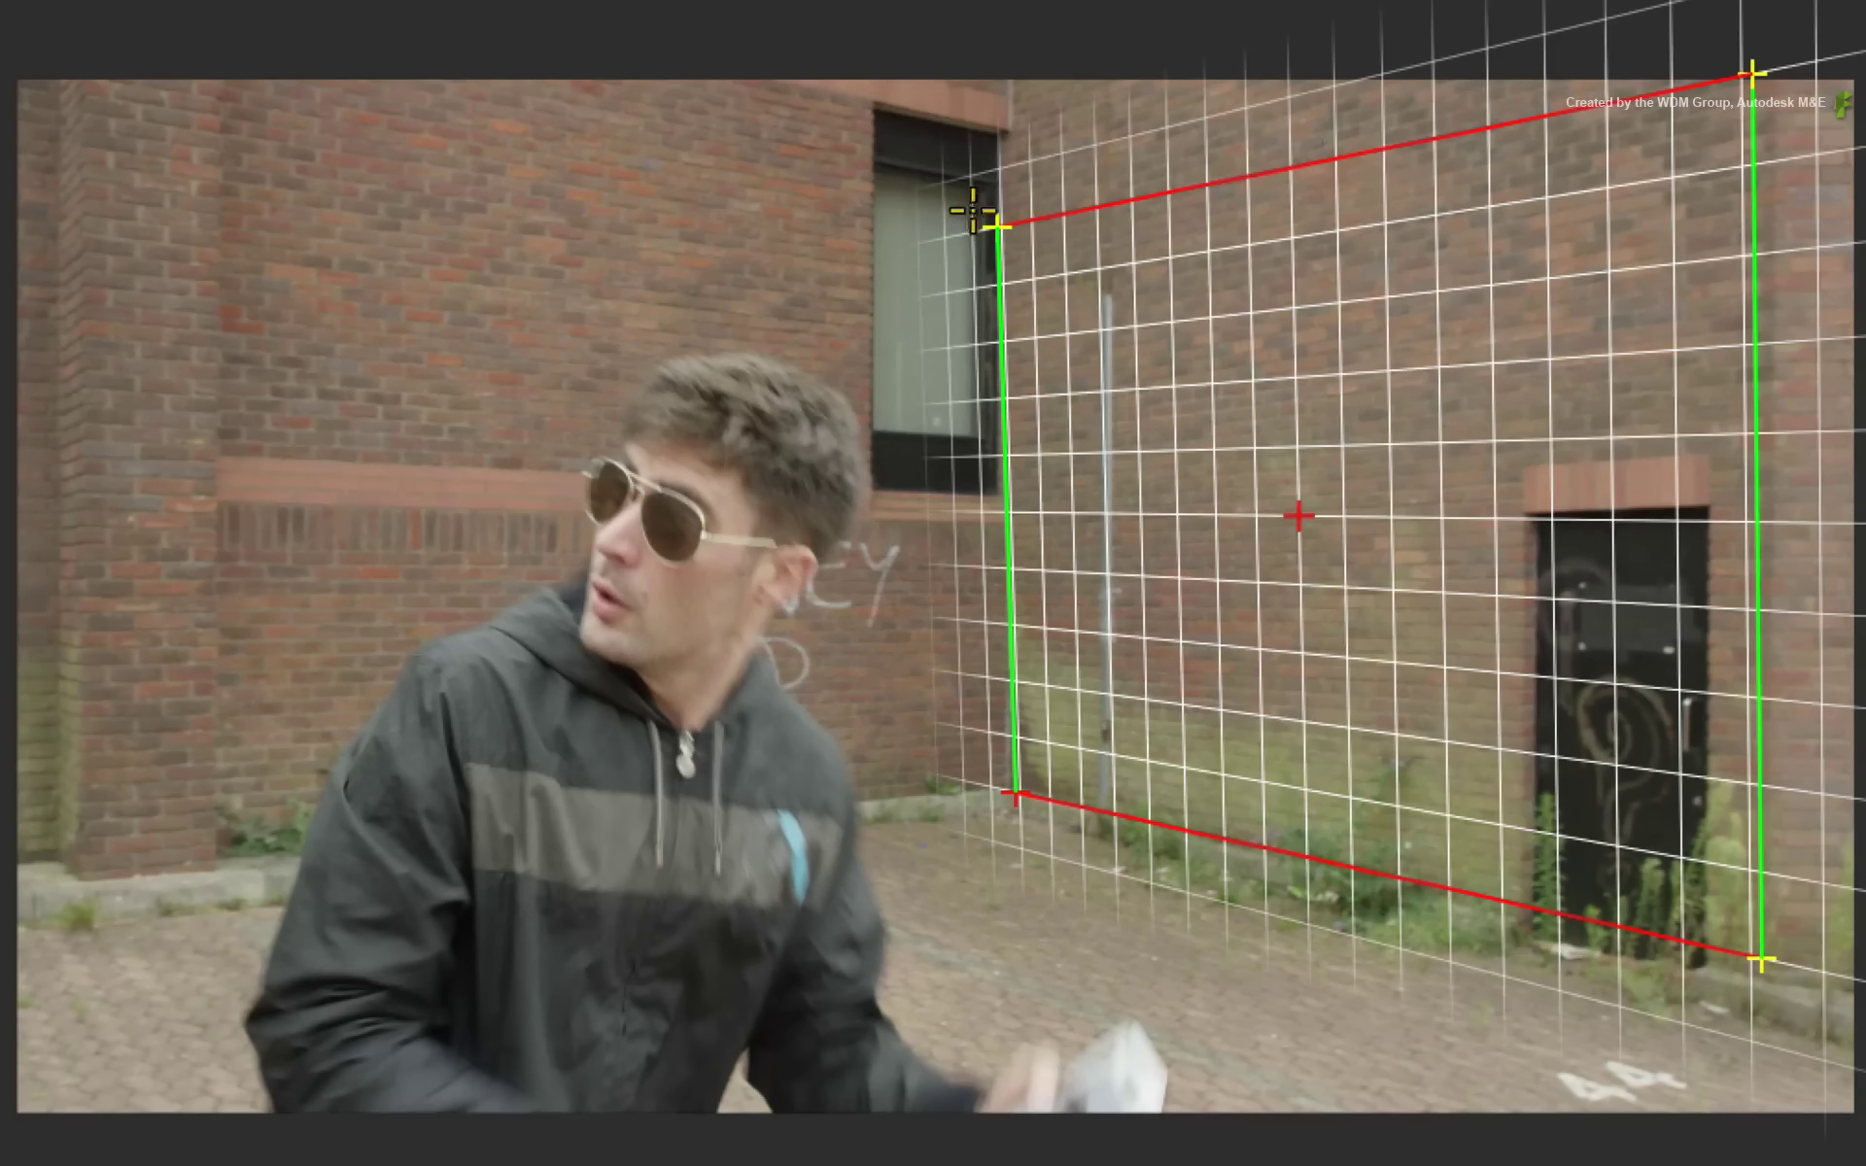
left_click_drag(1753, 74, 1746, 32)
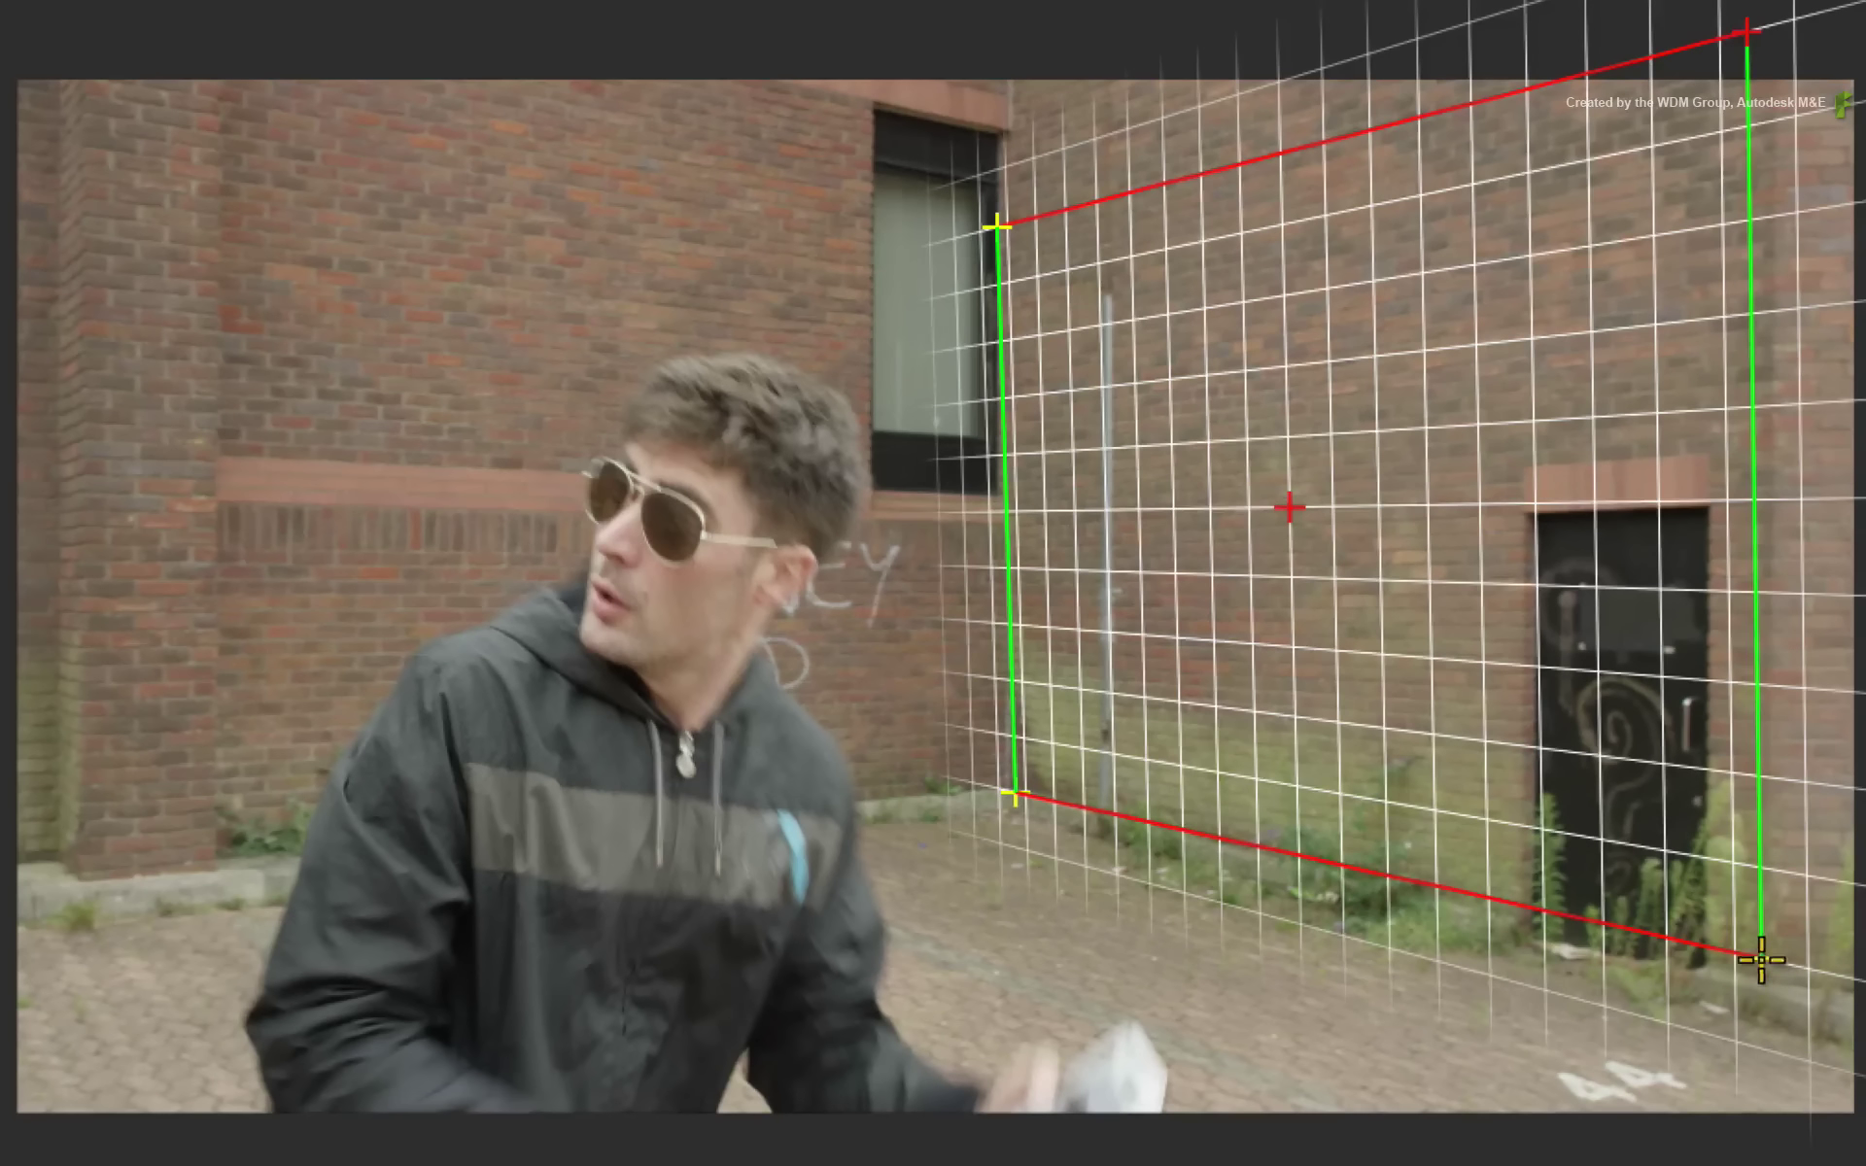
left_click_drag(1761, 960, 1765, 972)
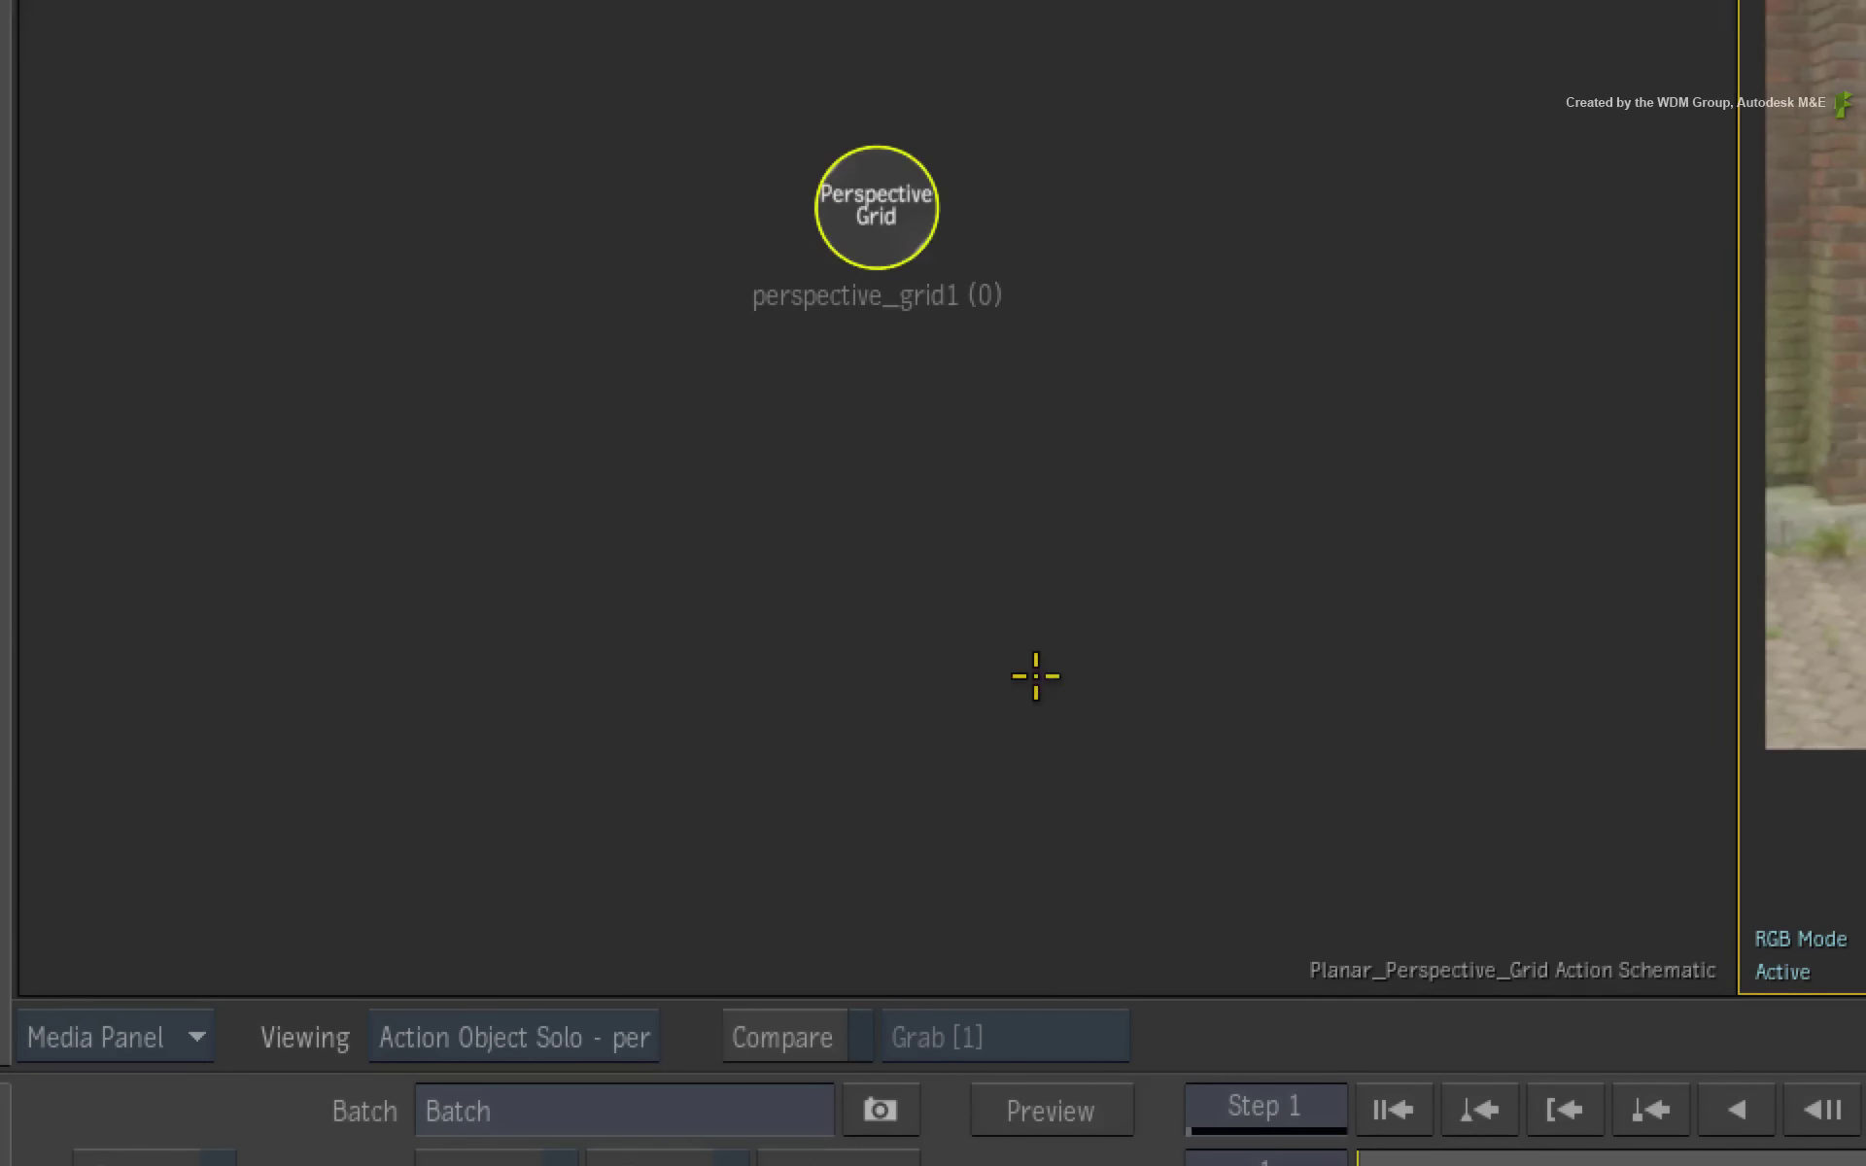
Step: Inspect the grid's orientation in the Top view and examine the FOV adjustment modes, returning to the Action schematic
left_click(907, 638)
key("shift+4")
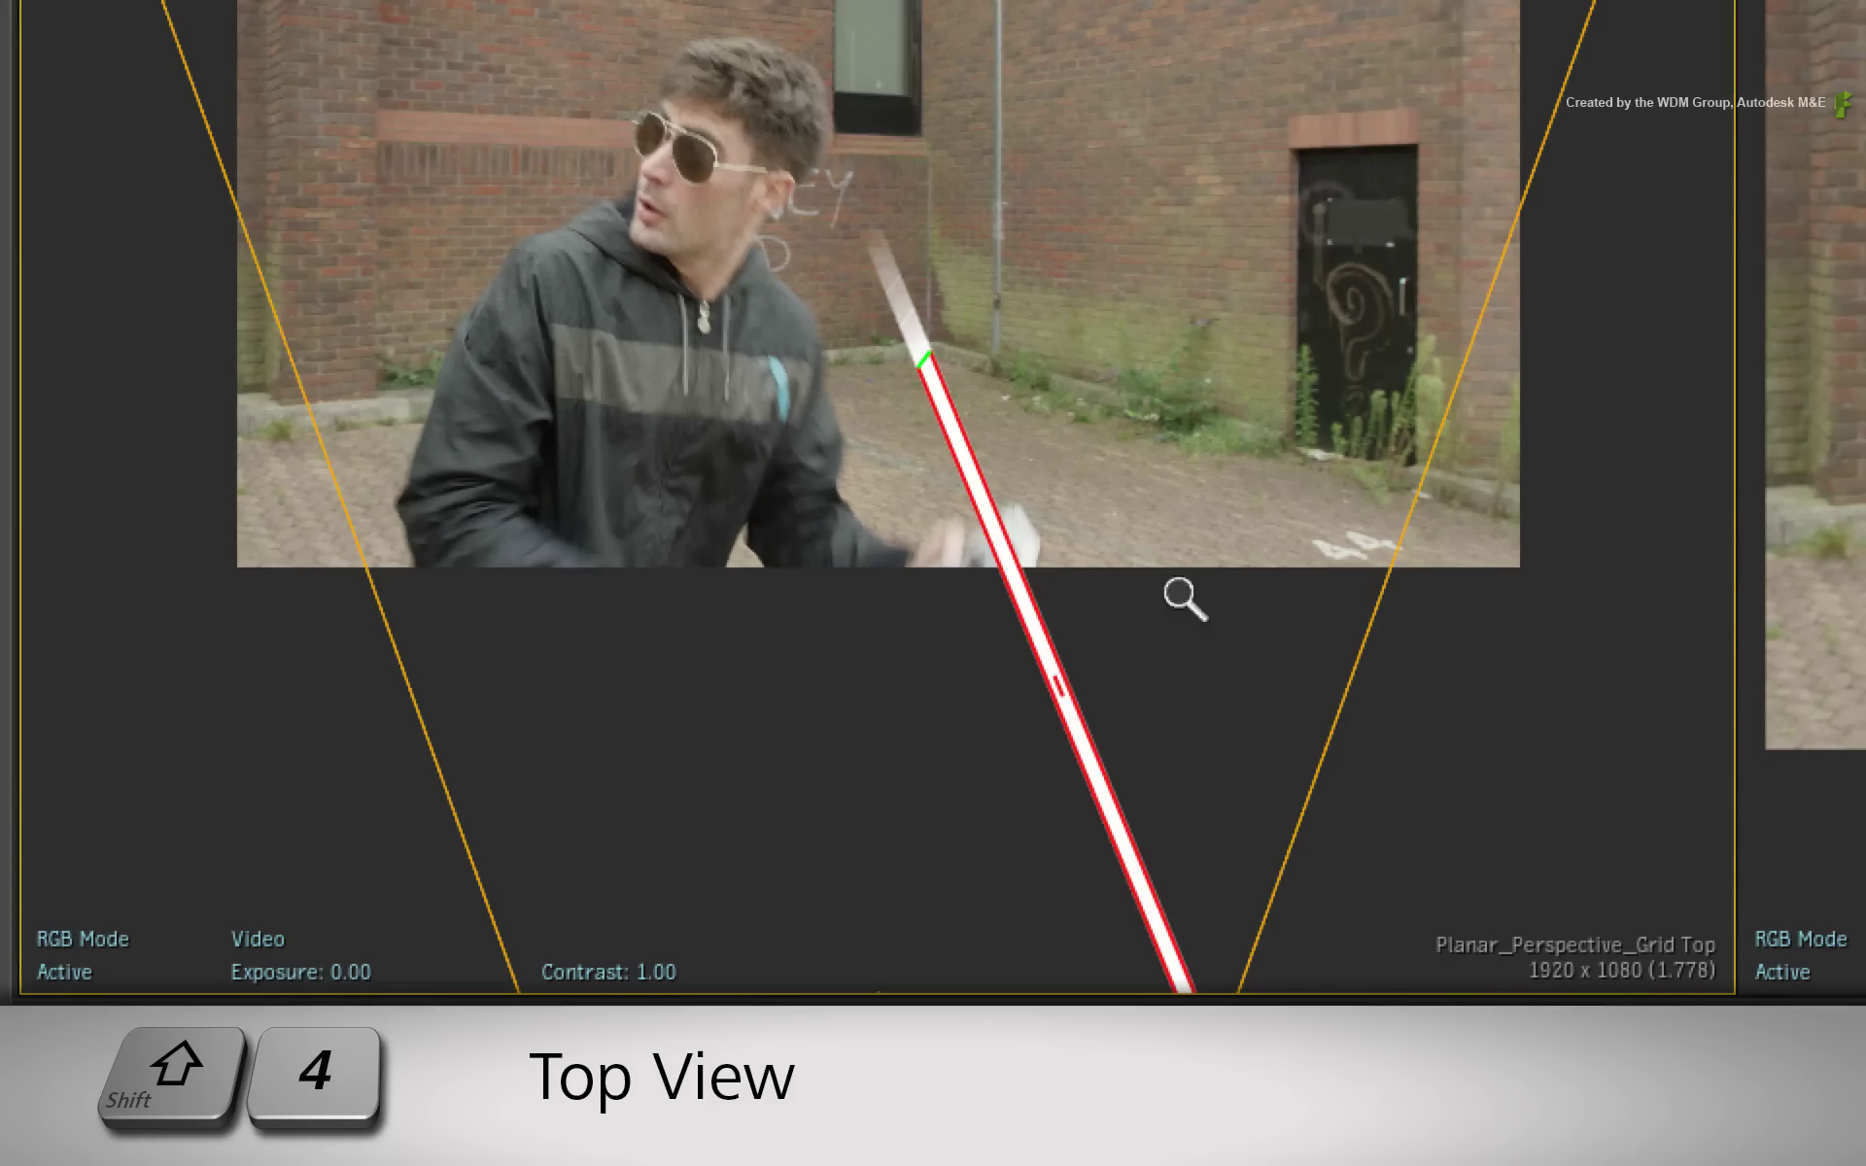
left_click_drag(1184, 597, 1100, 515)
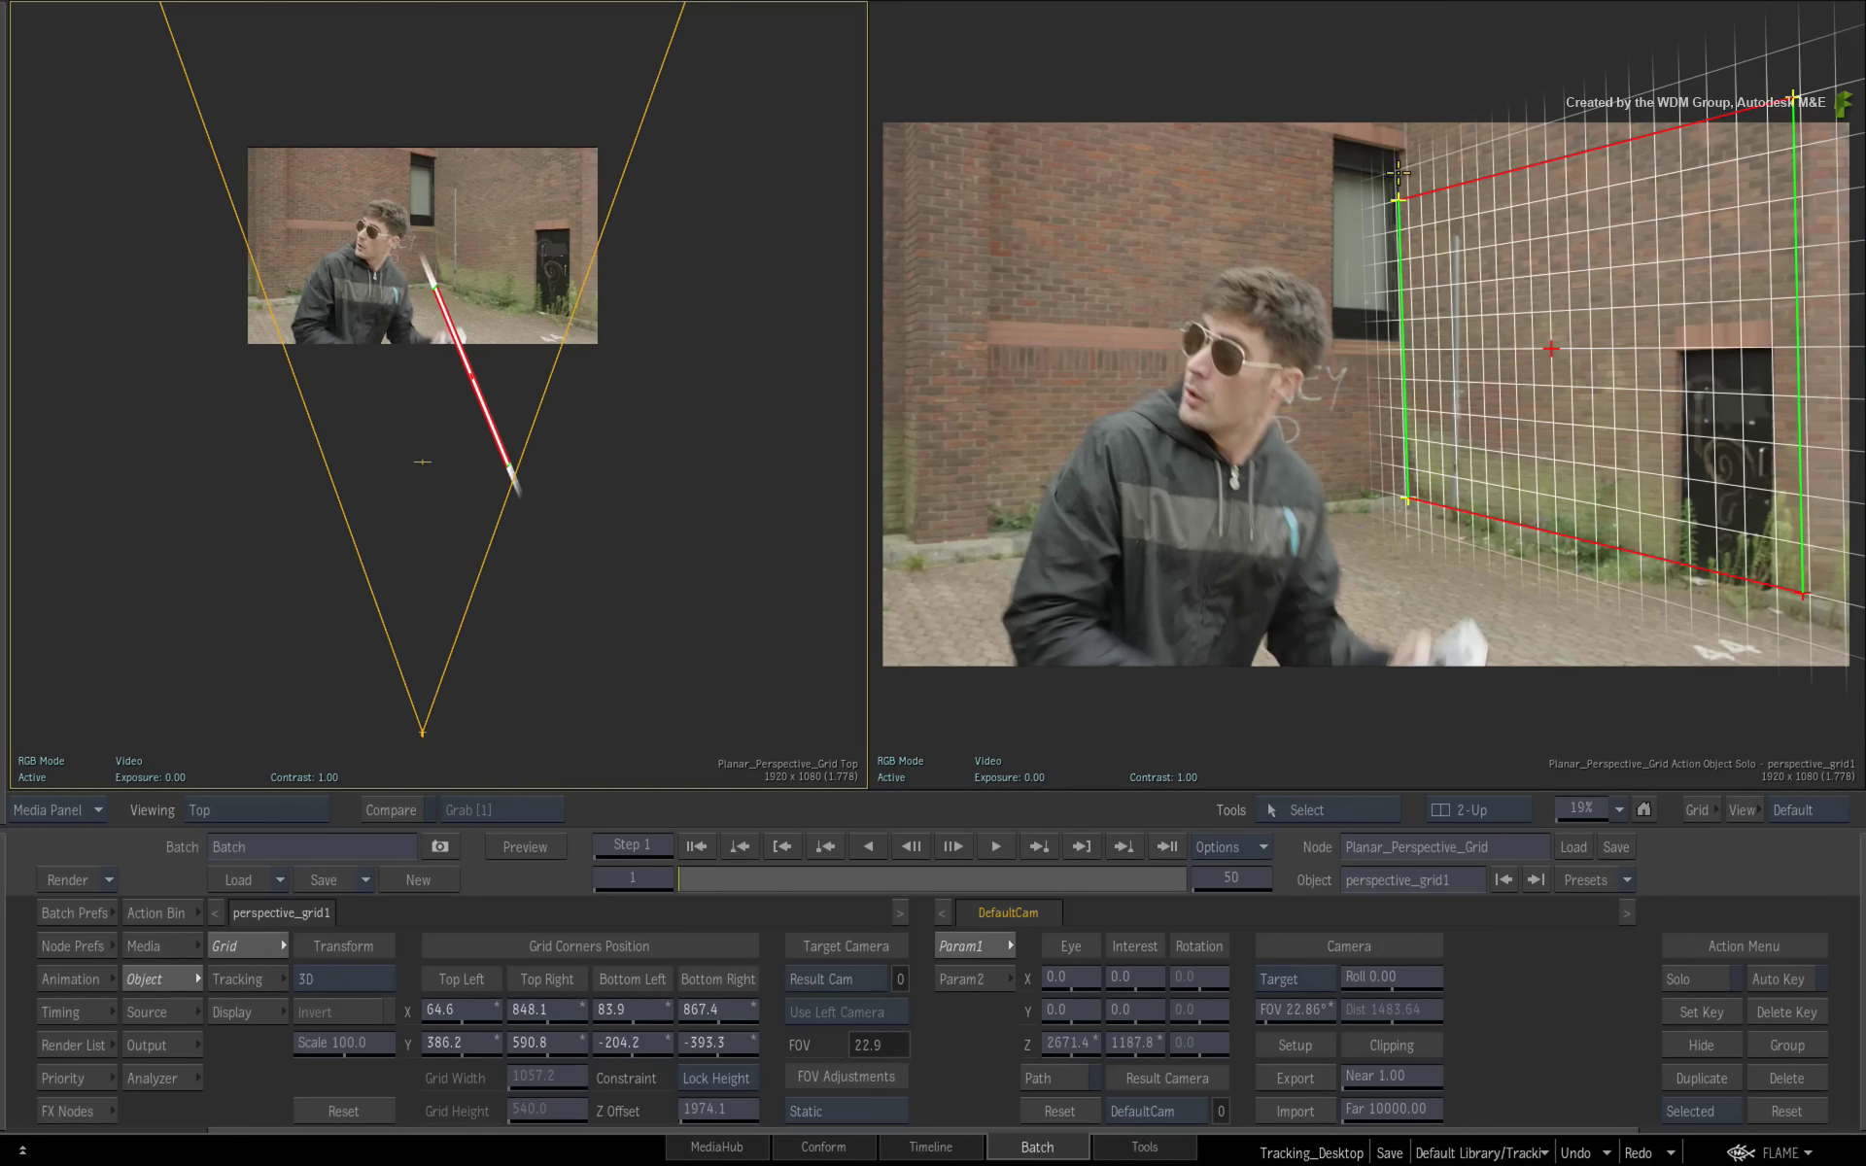
left_click_drag(1397, 199, 1399, 199)
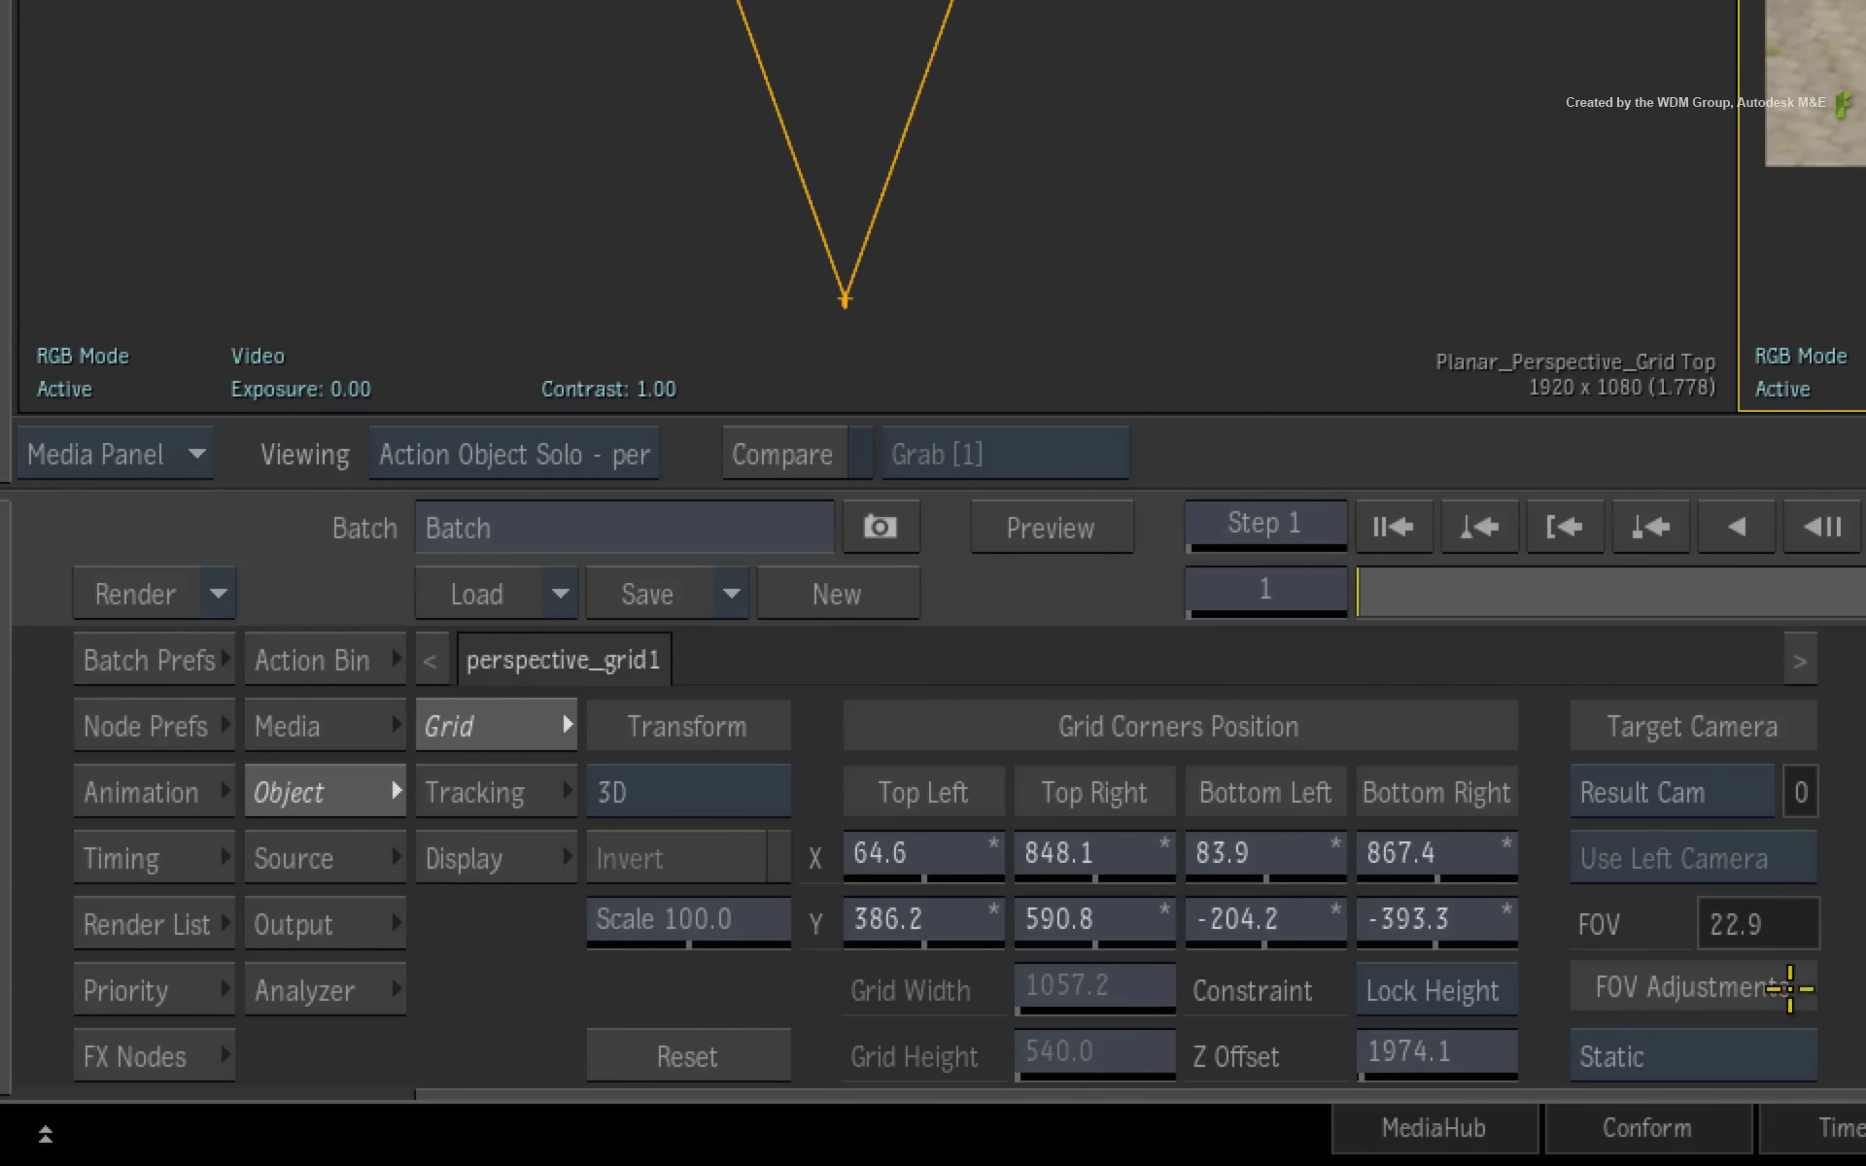
left_click(1797, 1052)
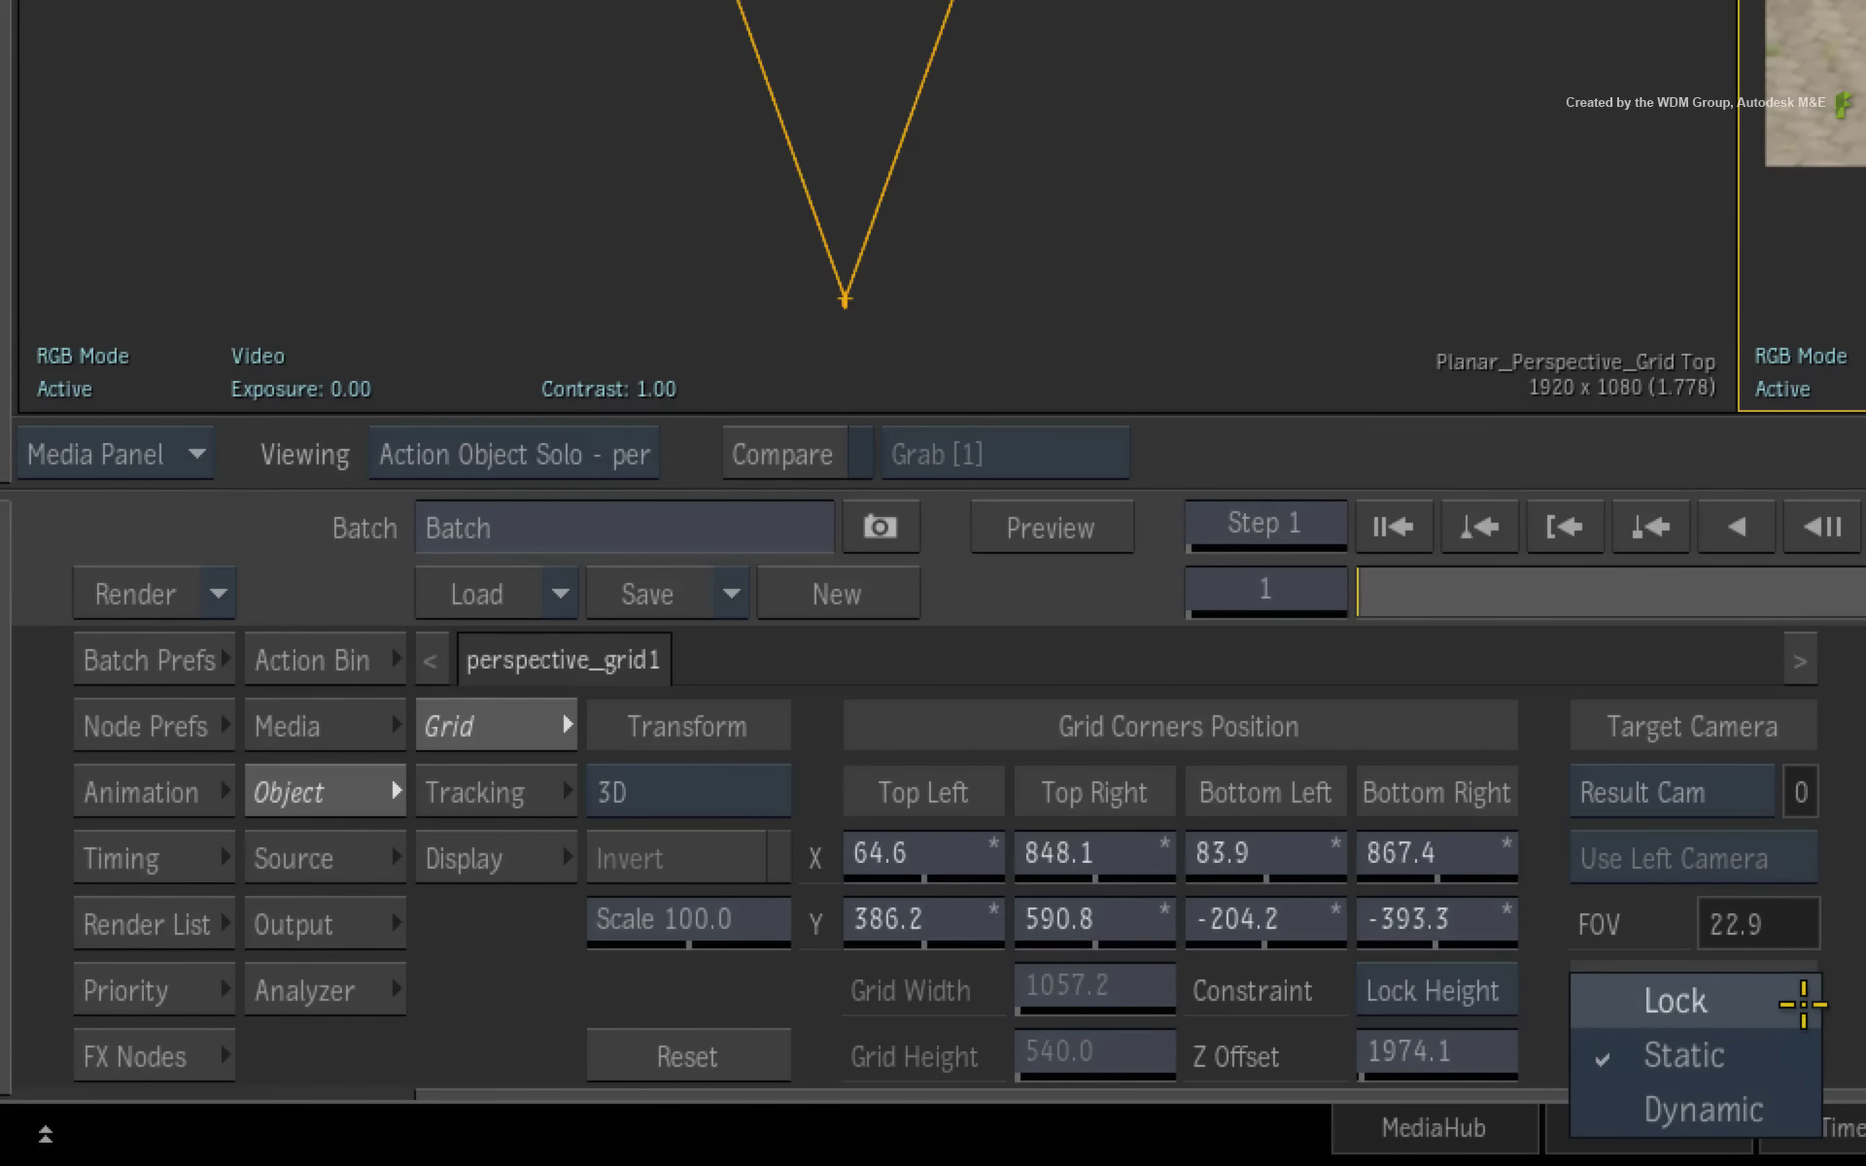
key("F8")
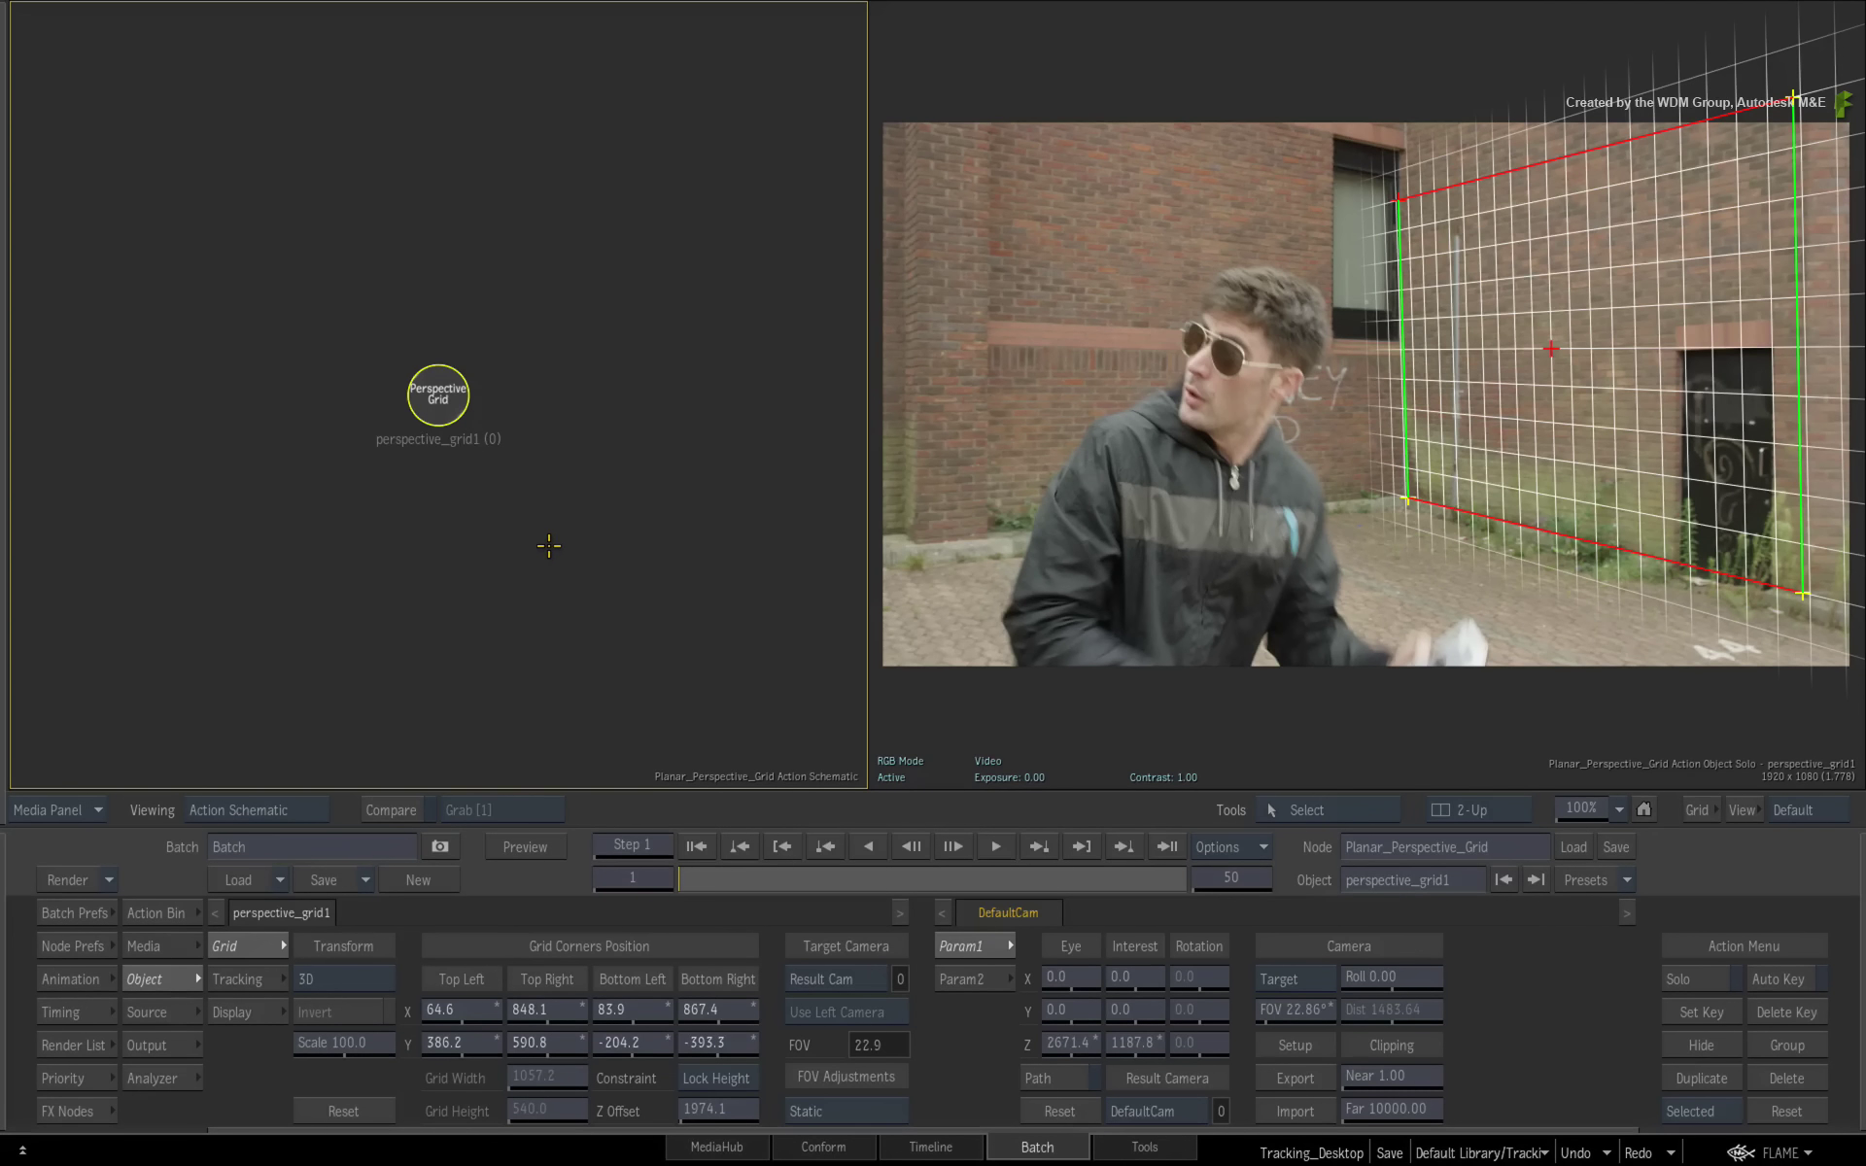
Step: Enable Lighting and Occlusions compensation in the perspective grid's planar tracking settings, with the clip at frame 1
left_click(237, 979)
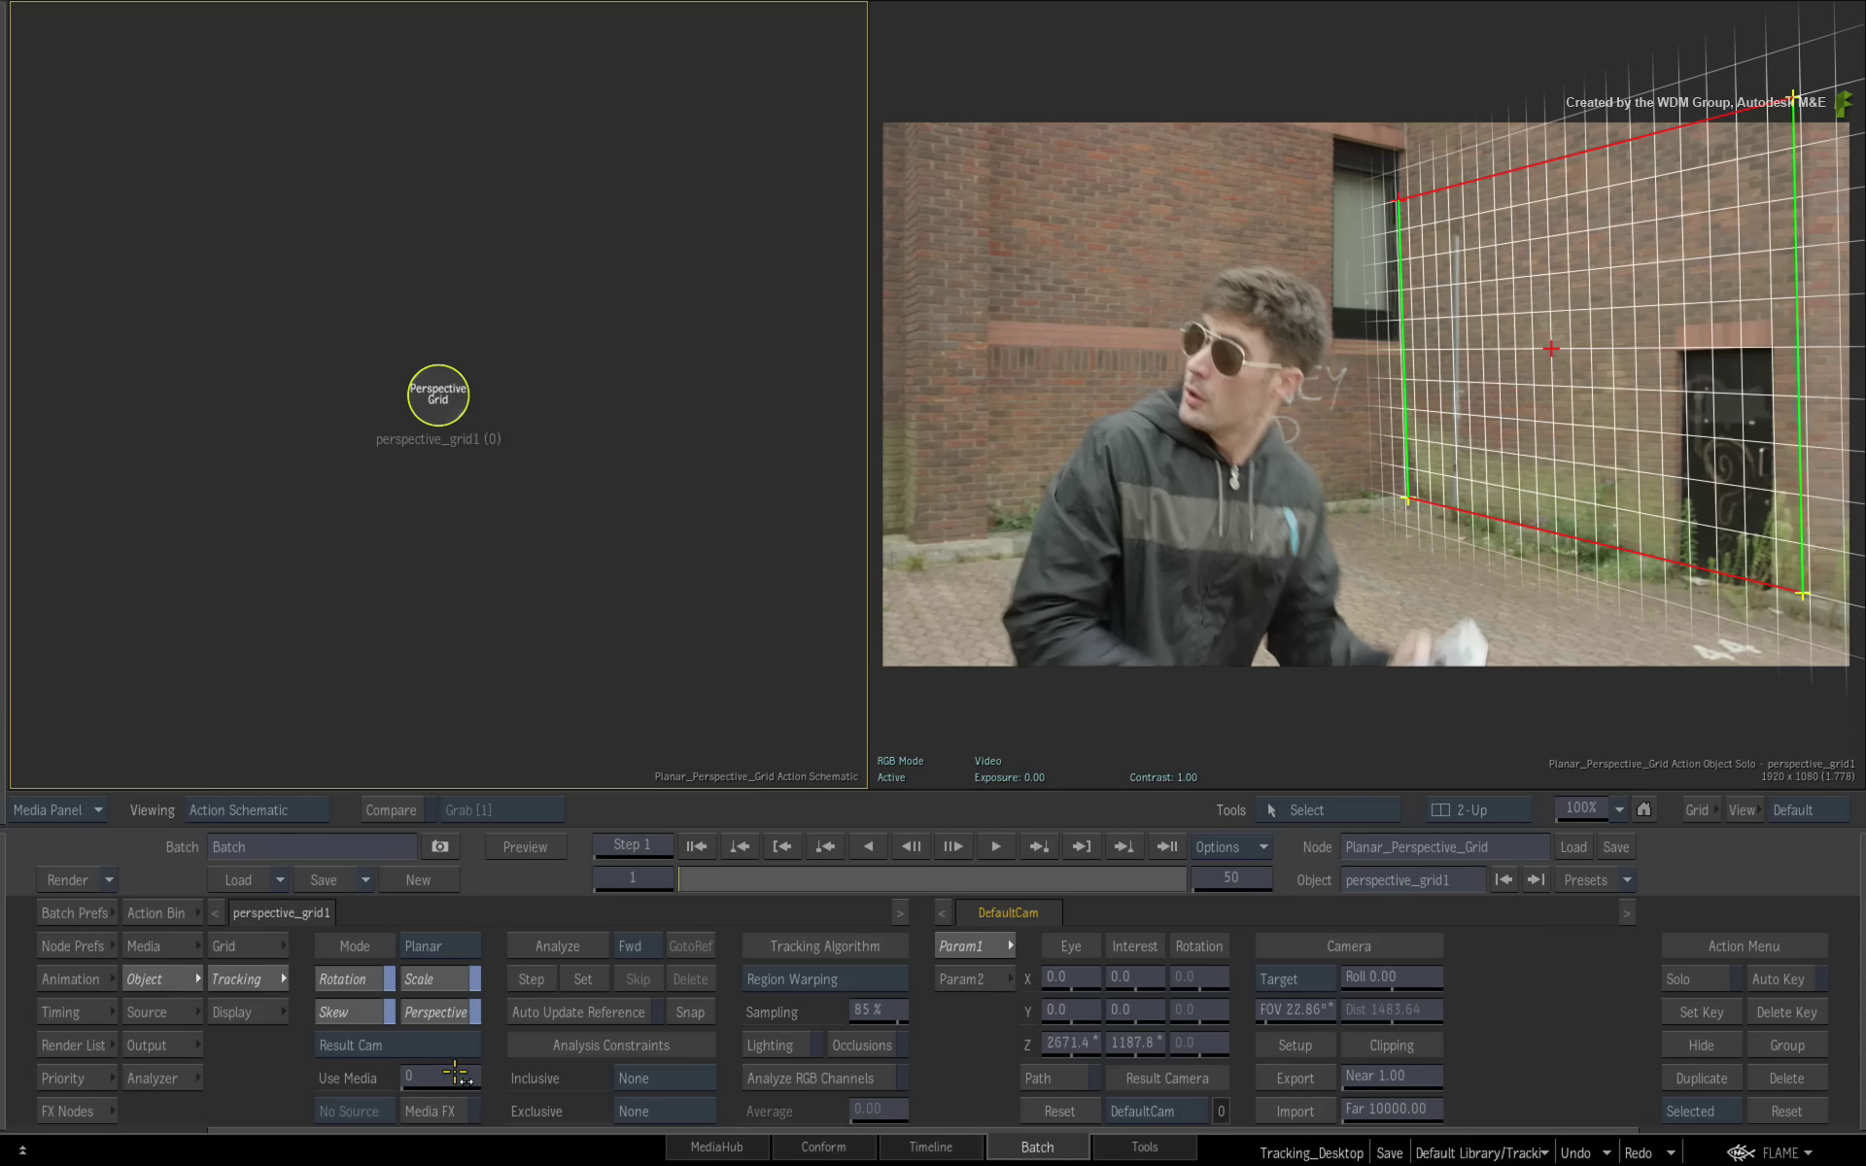
left_click(1165, 846)
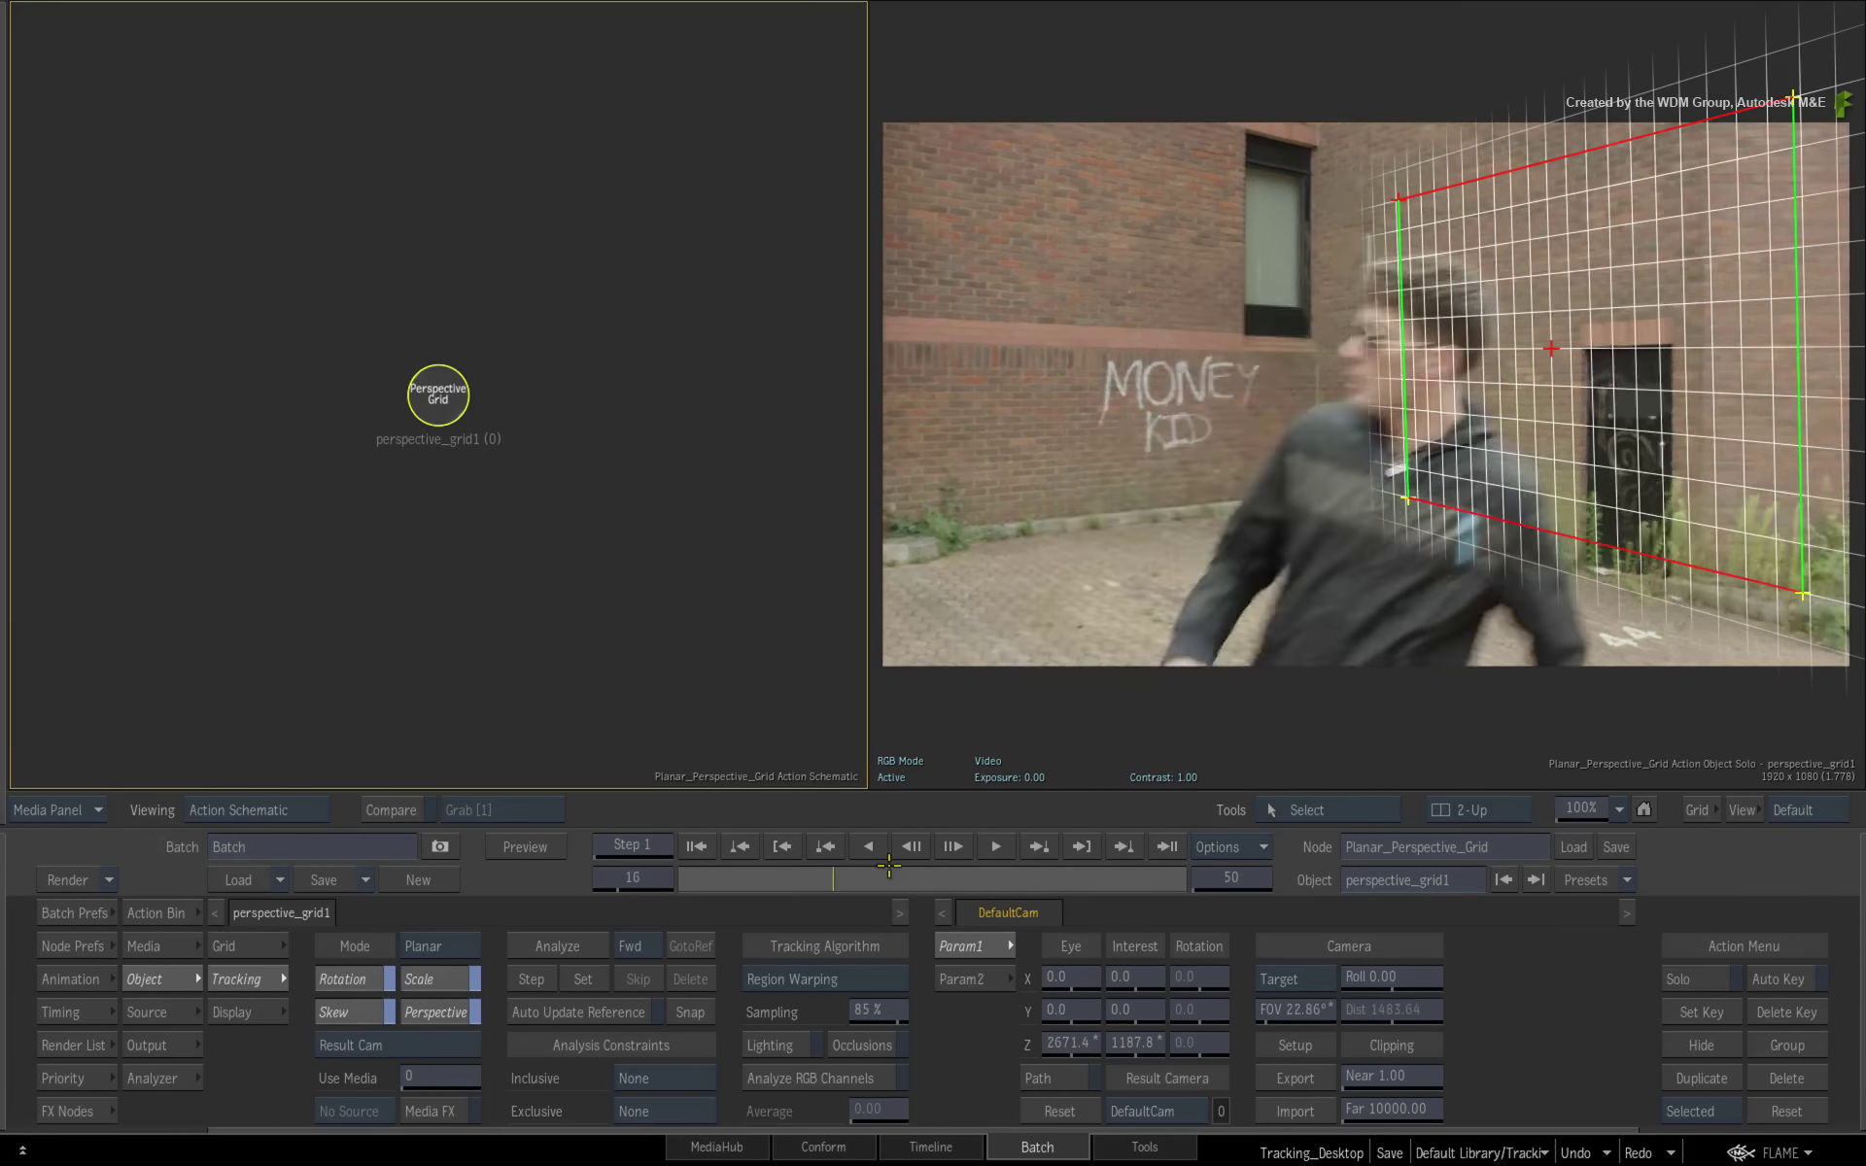
left_click_drag(1153, 881, 858, 864)
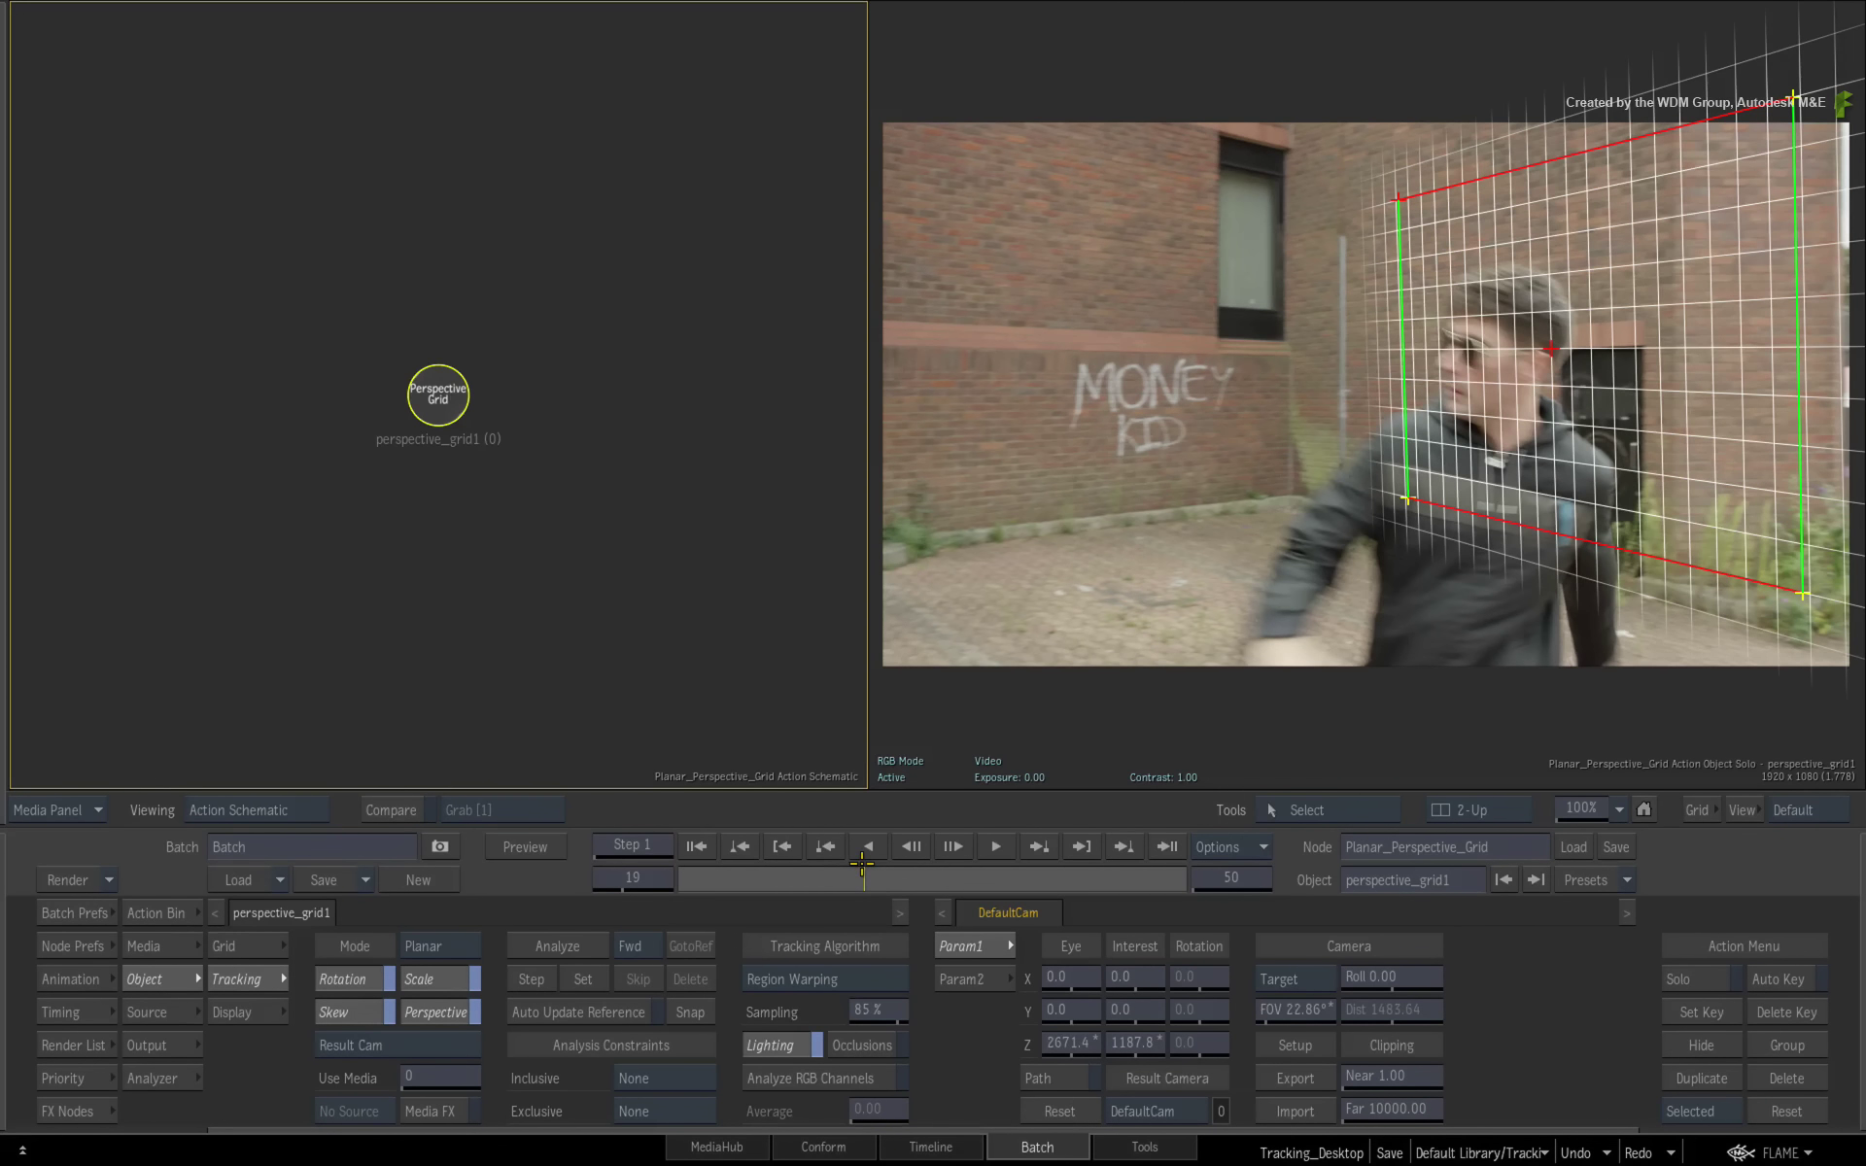
left_click_drag(862, 864, 670, 879)
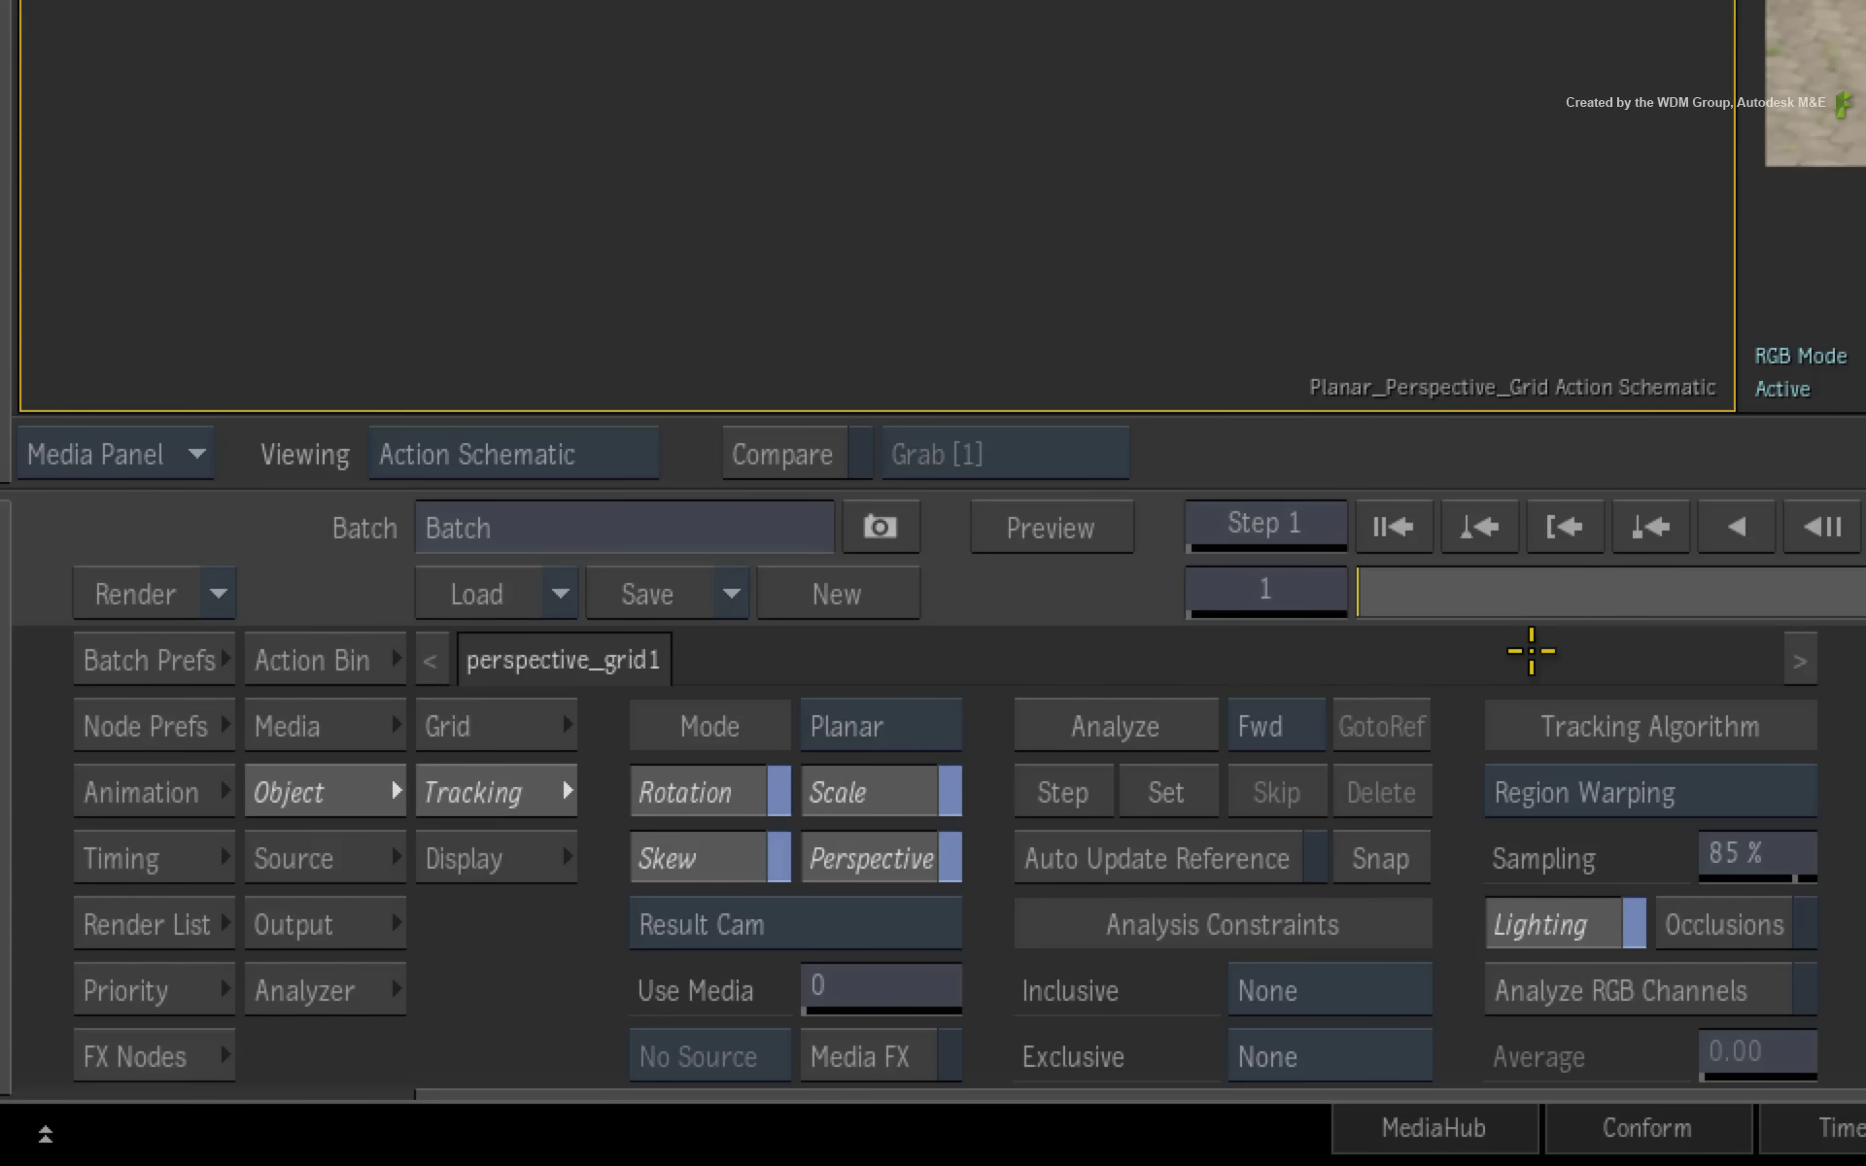
left_click(1720, 923)
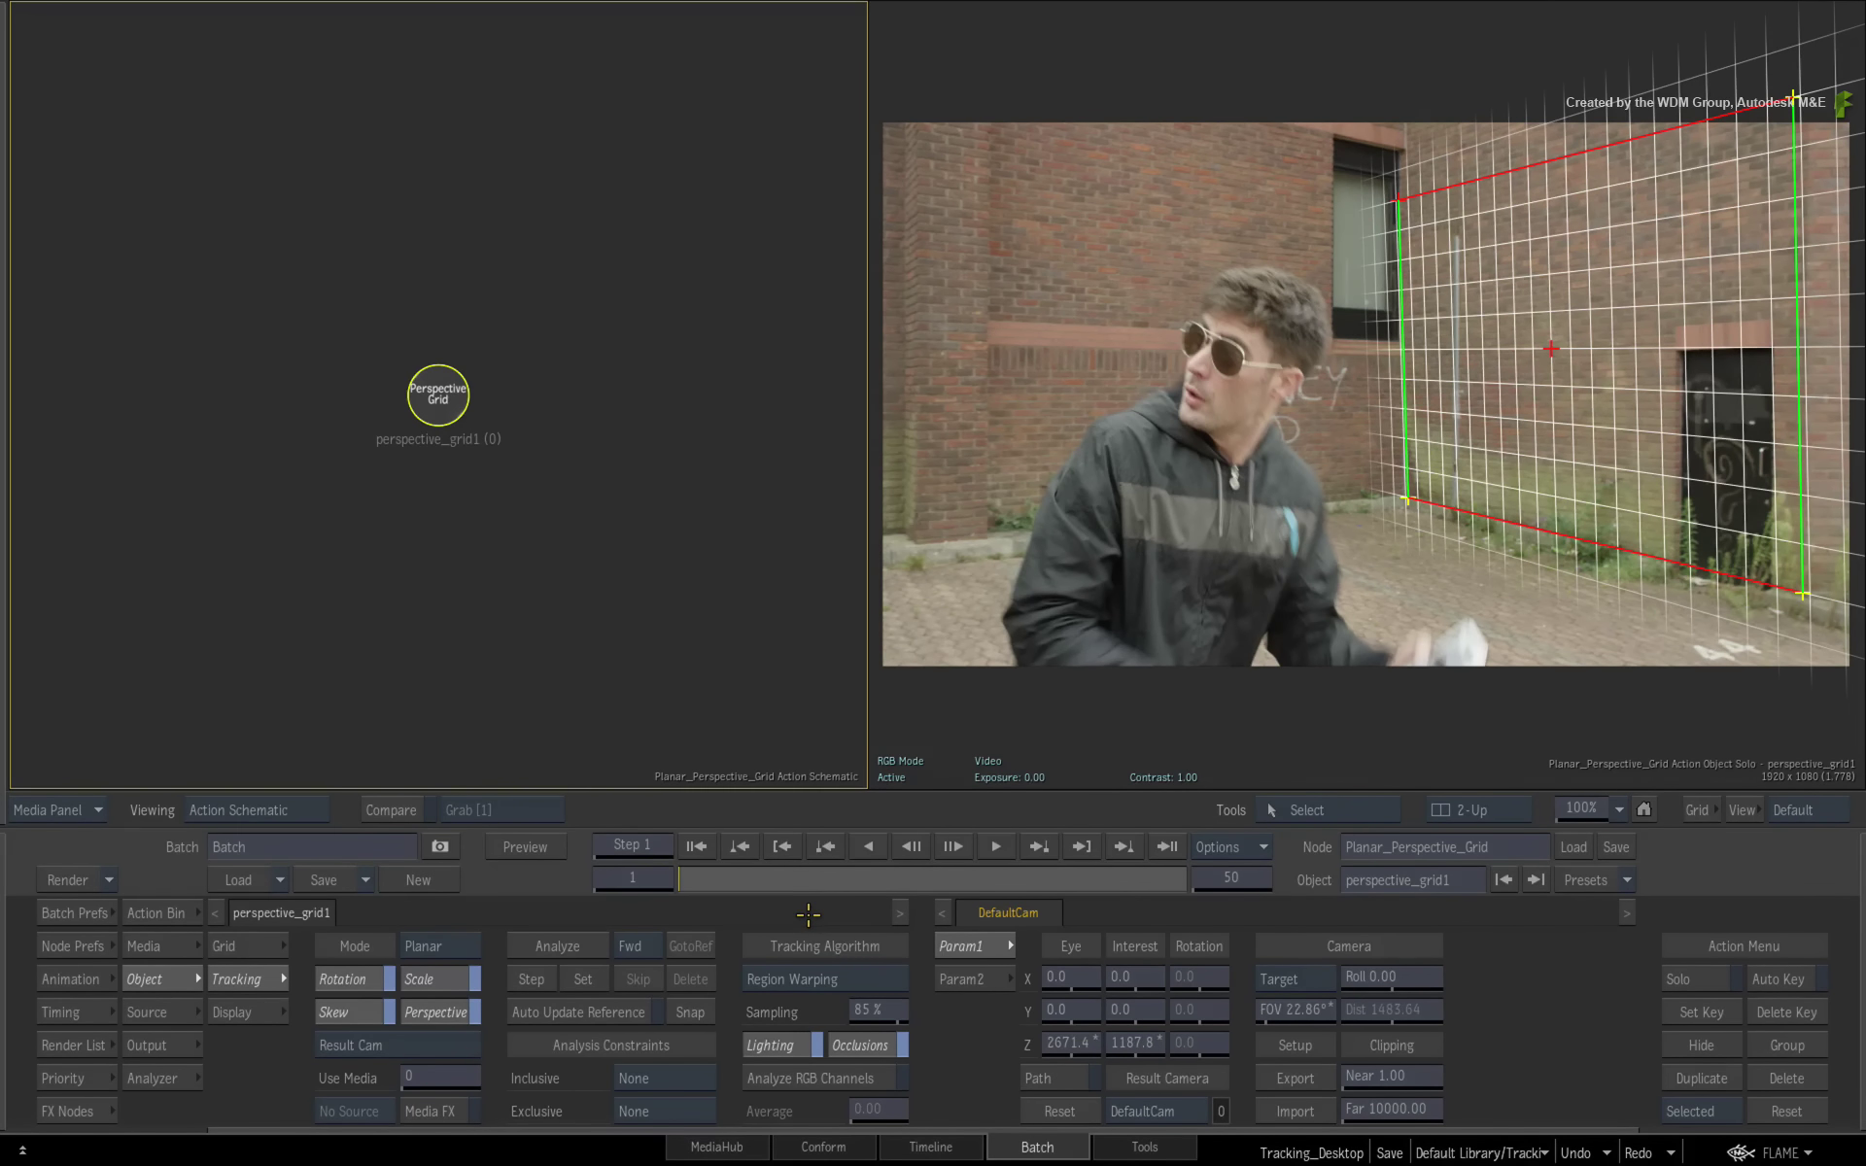
Step: Analyze the perspective grid's planar track forward through the clip and check the grid from the Top view
left_click(557, 945)
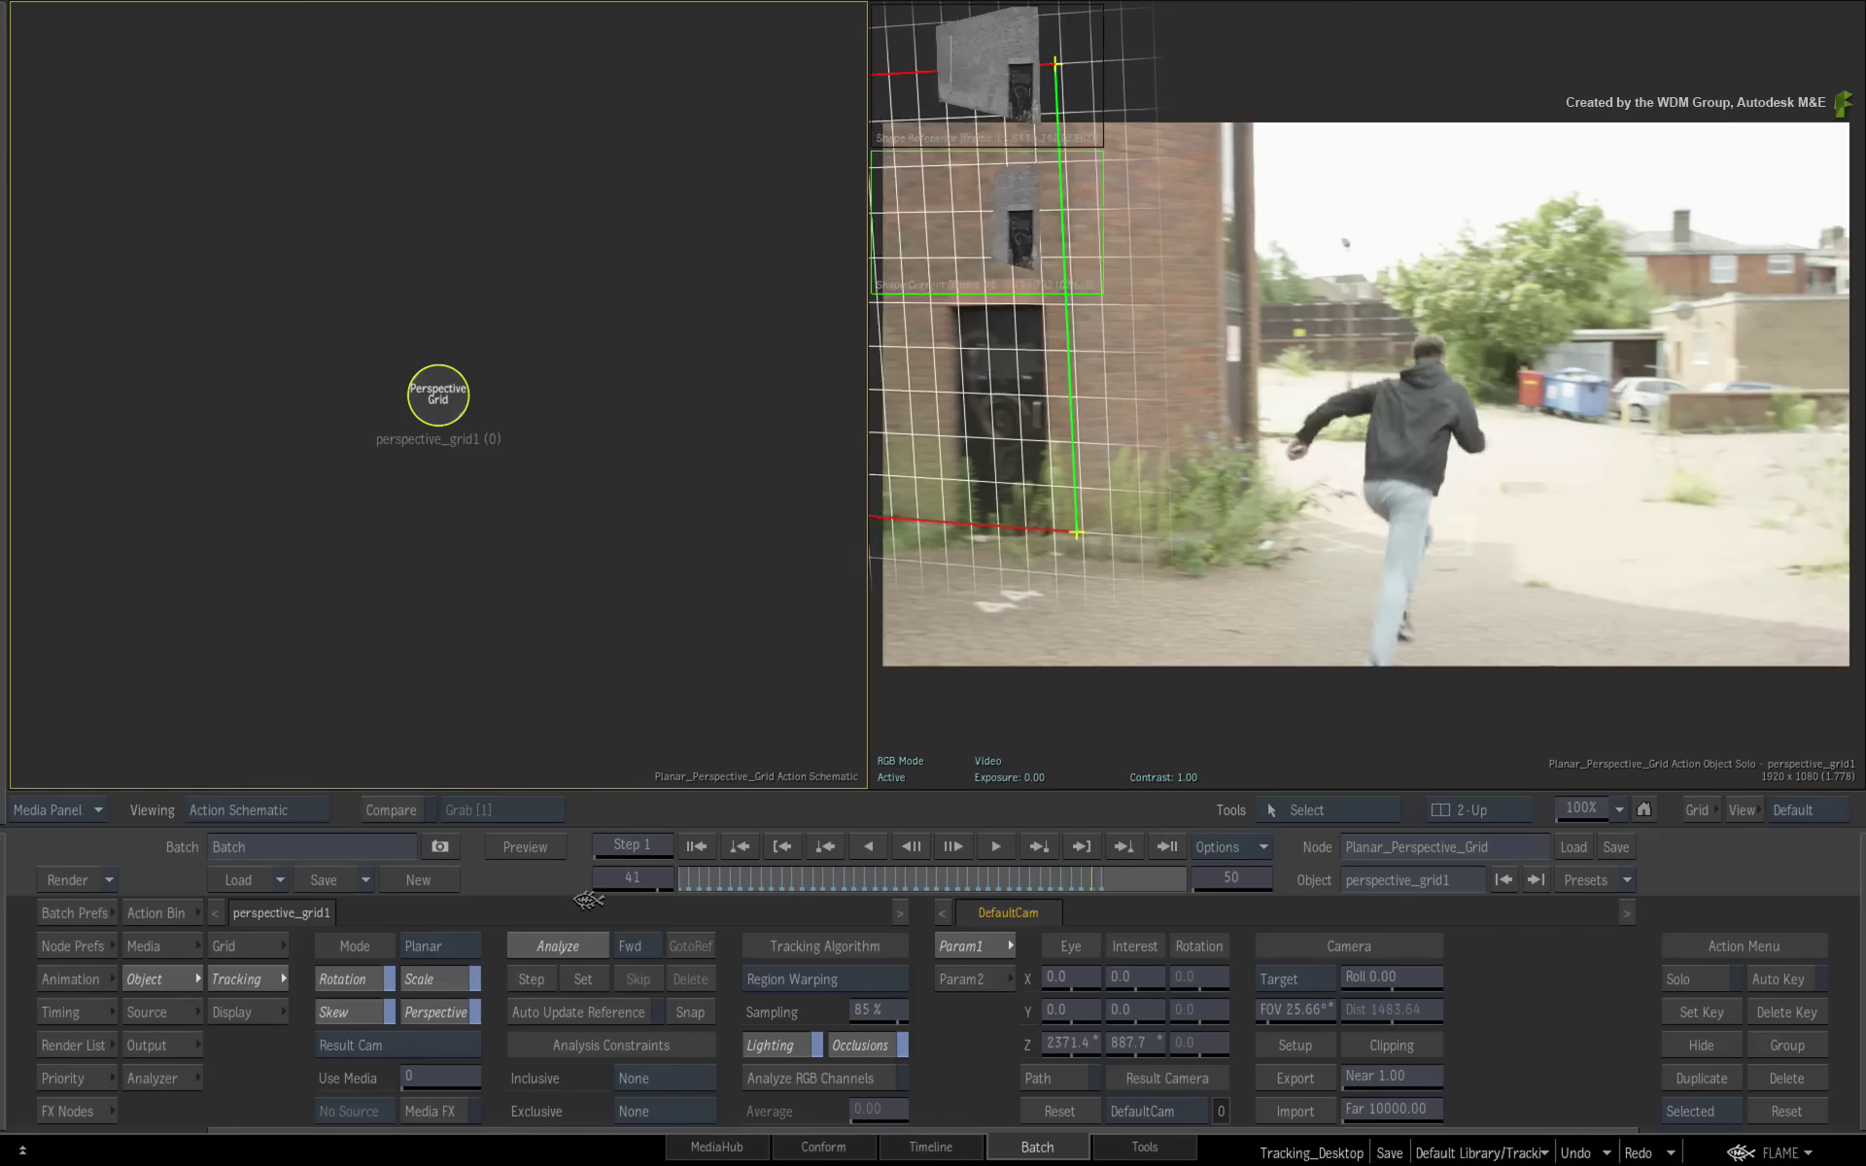
key("shift+4")
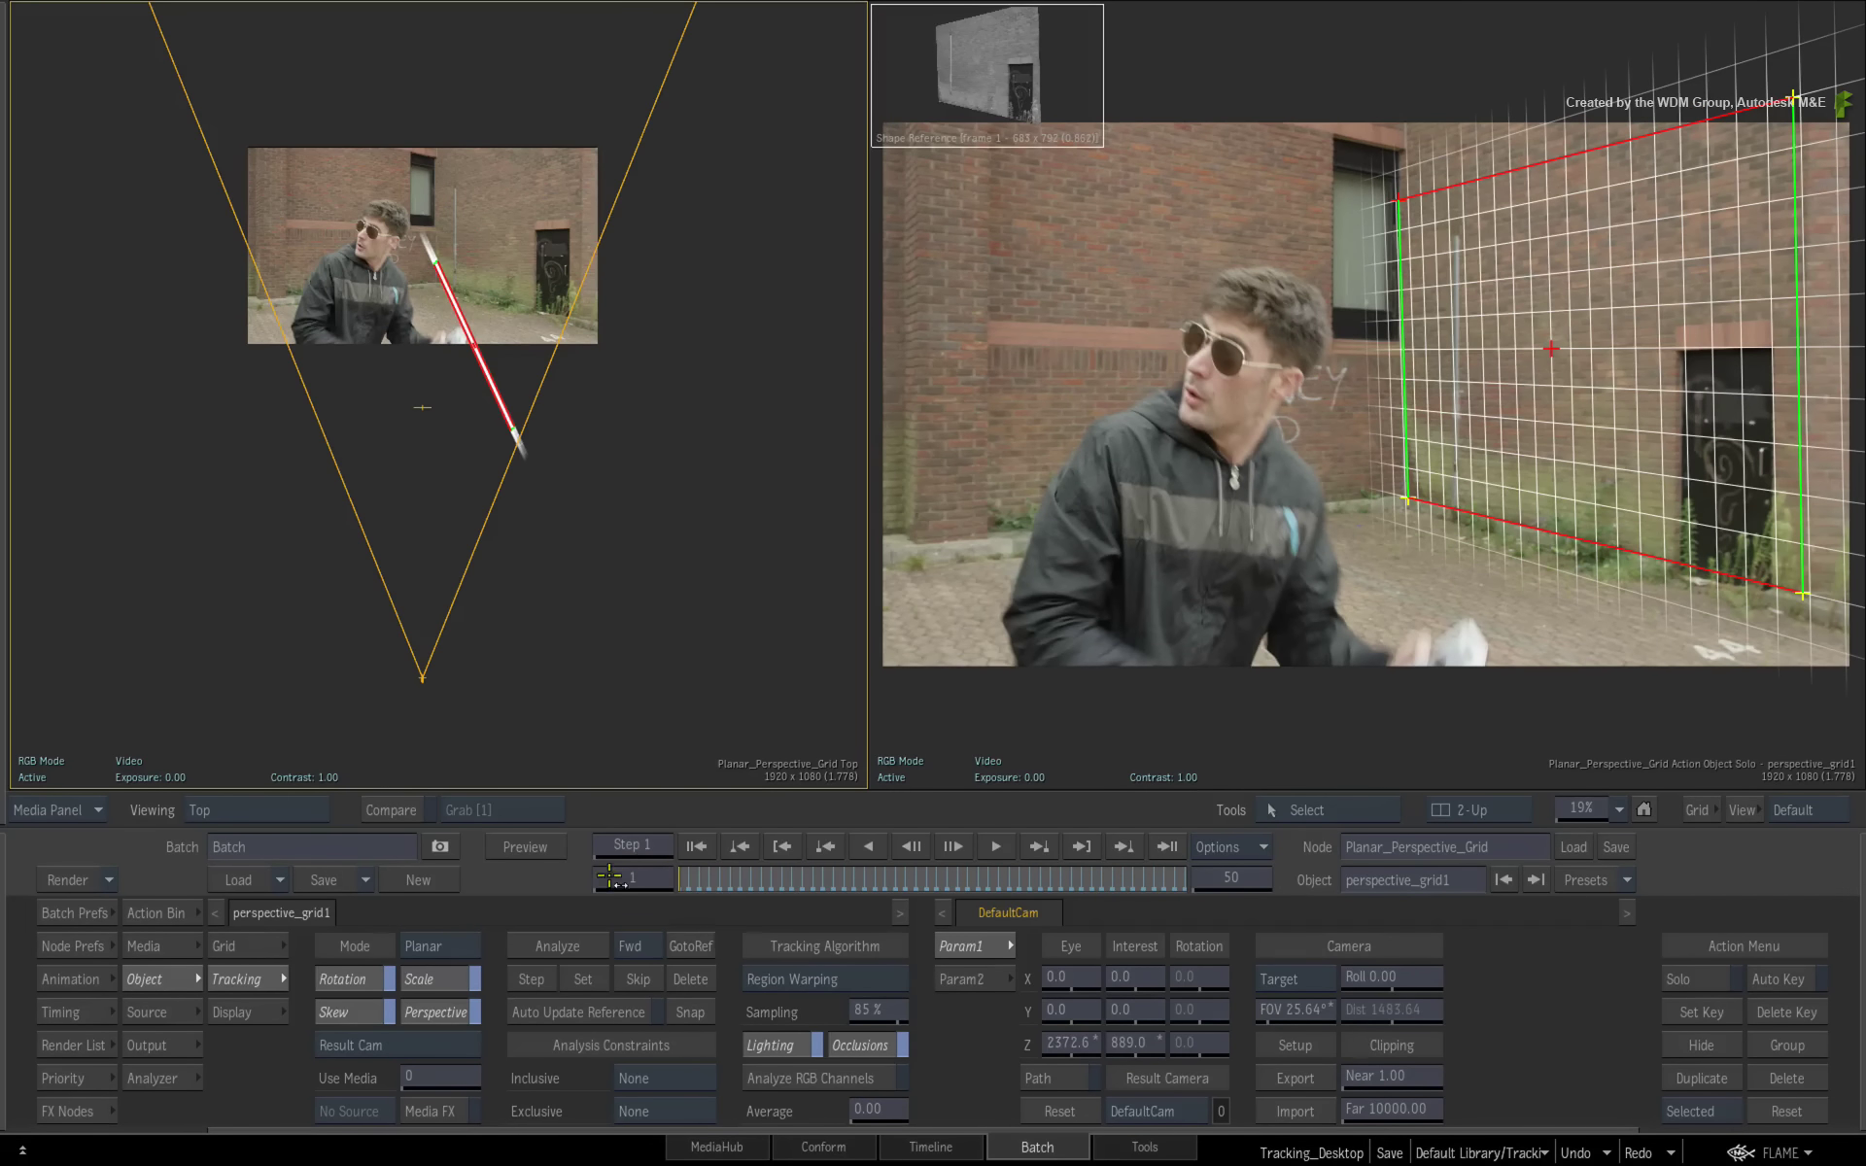
key("F4")
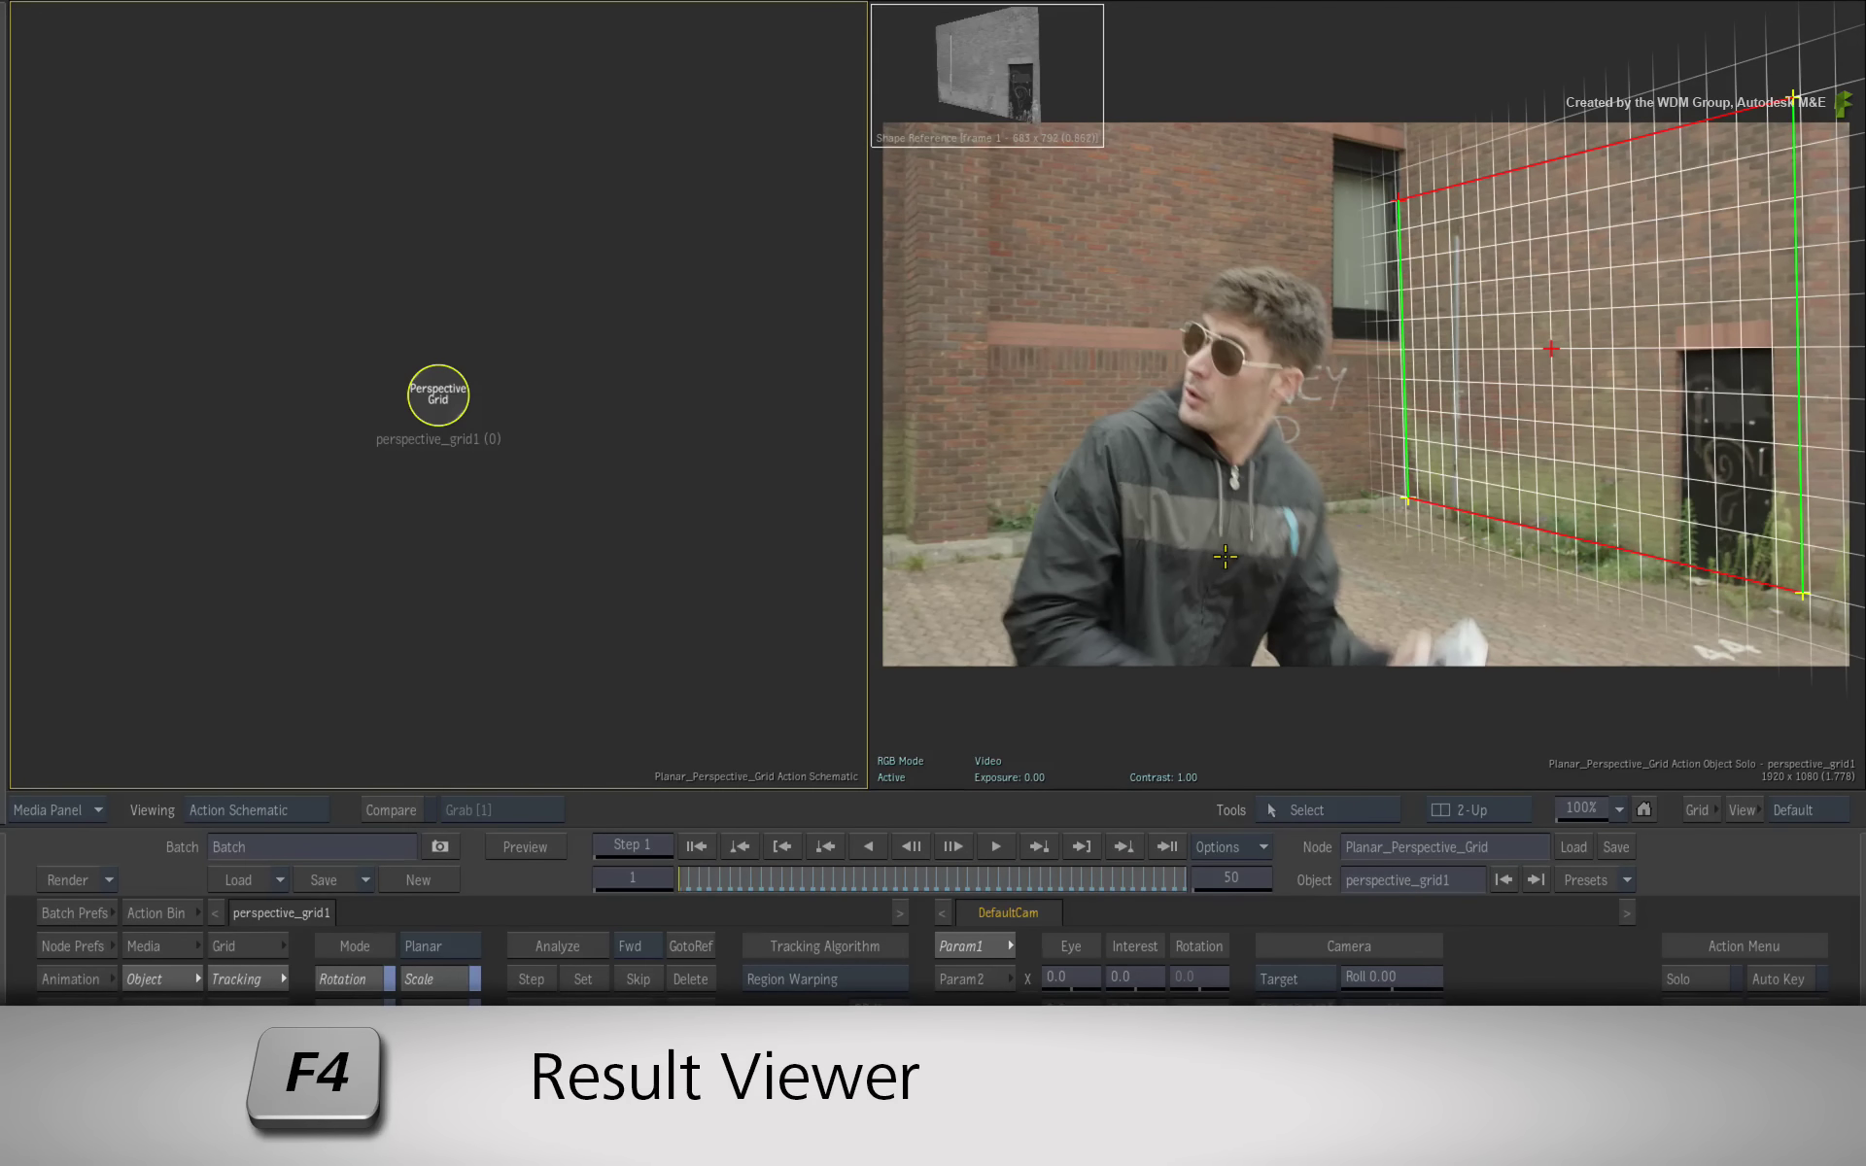
Step: Switch to the result view and import the fi.fbx 3D logo into the Action scene in FBX format
key("F4")
left_click(156, 913)
scroll(1168, 1034, "up", 5)
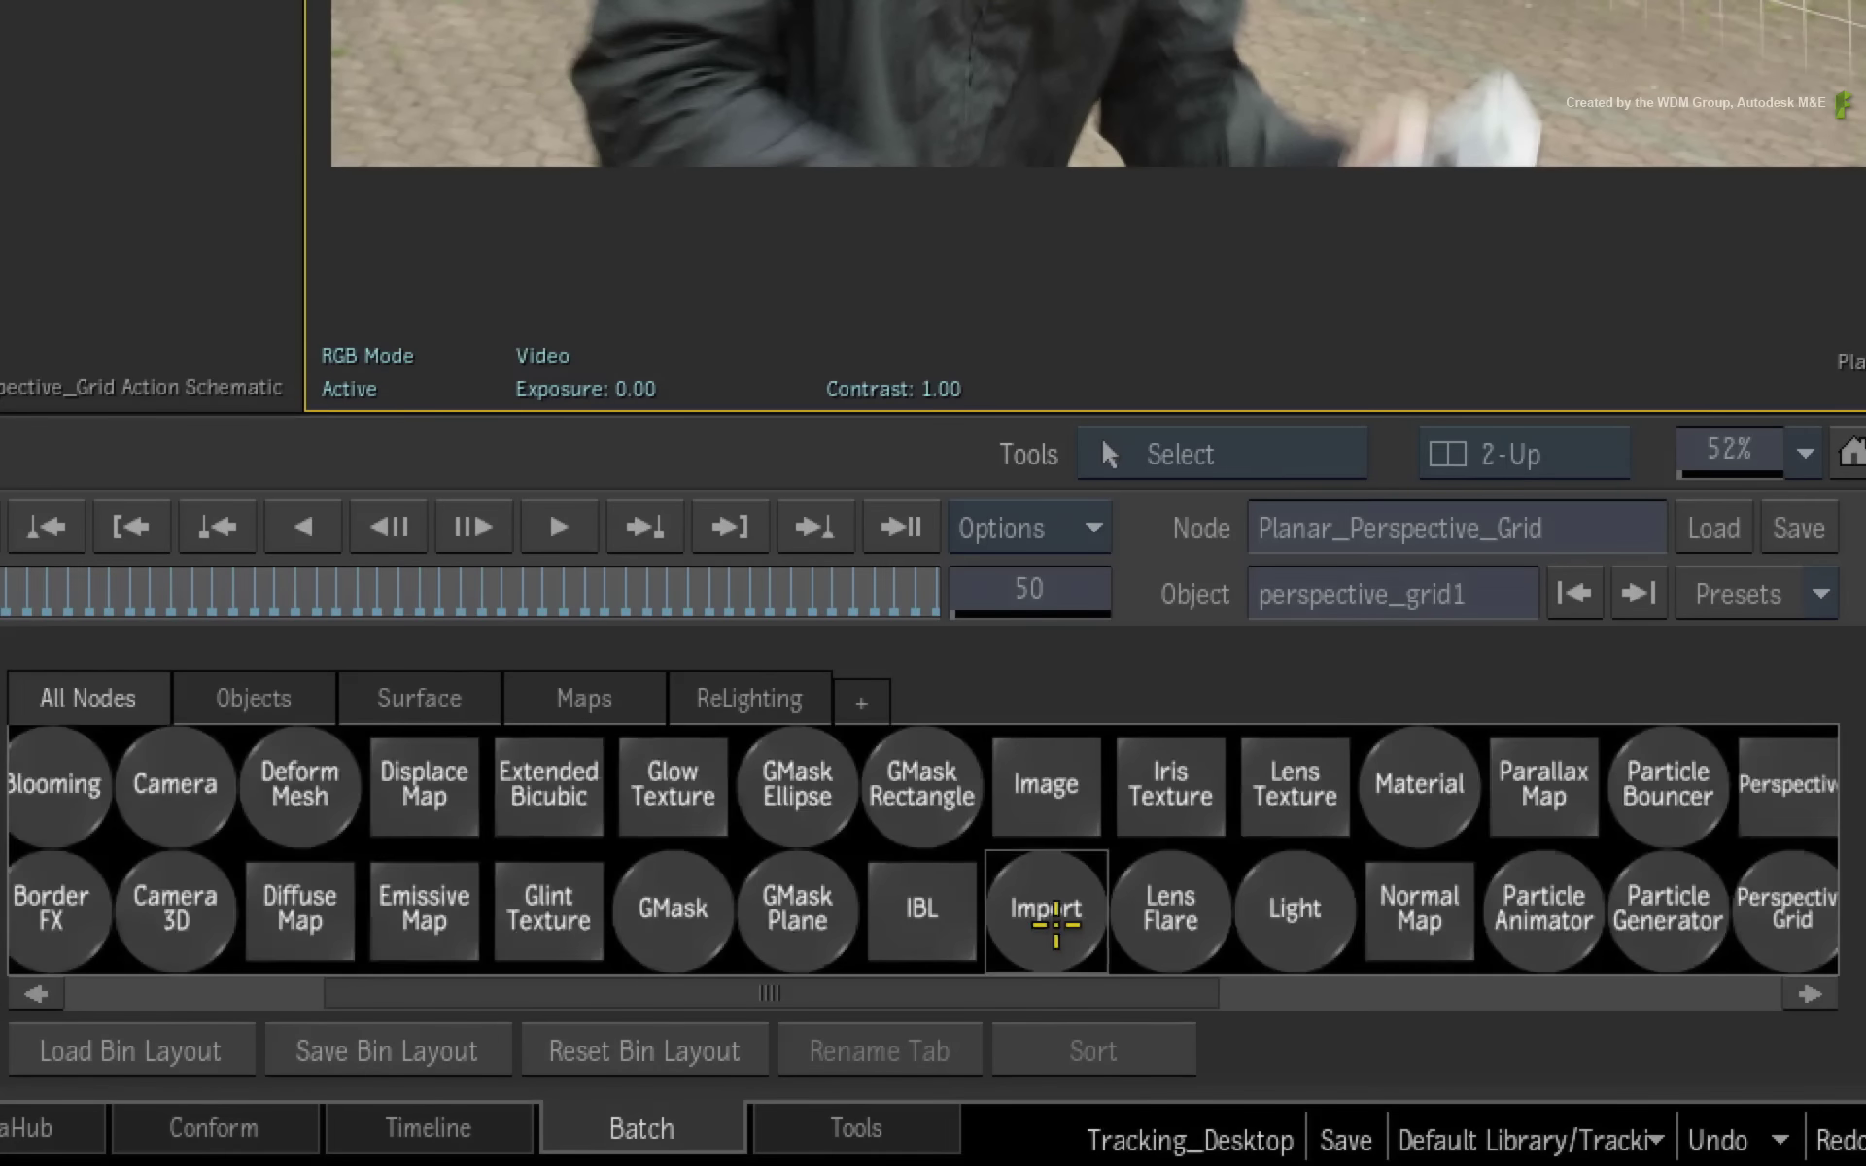
double_click(1056, 923)
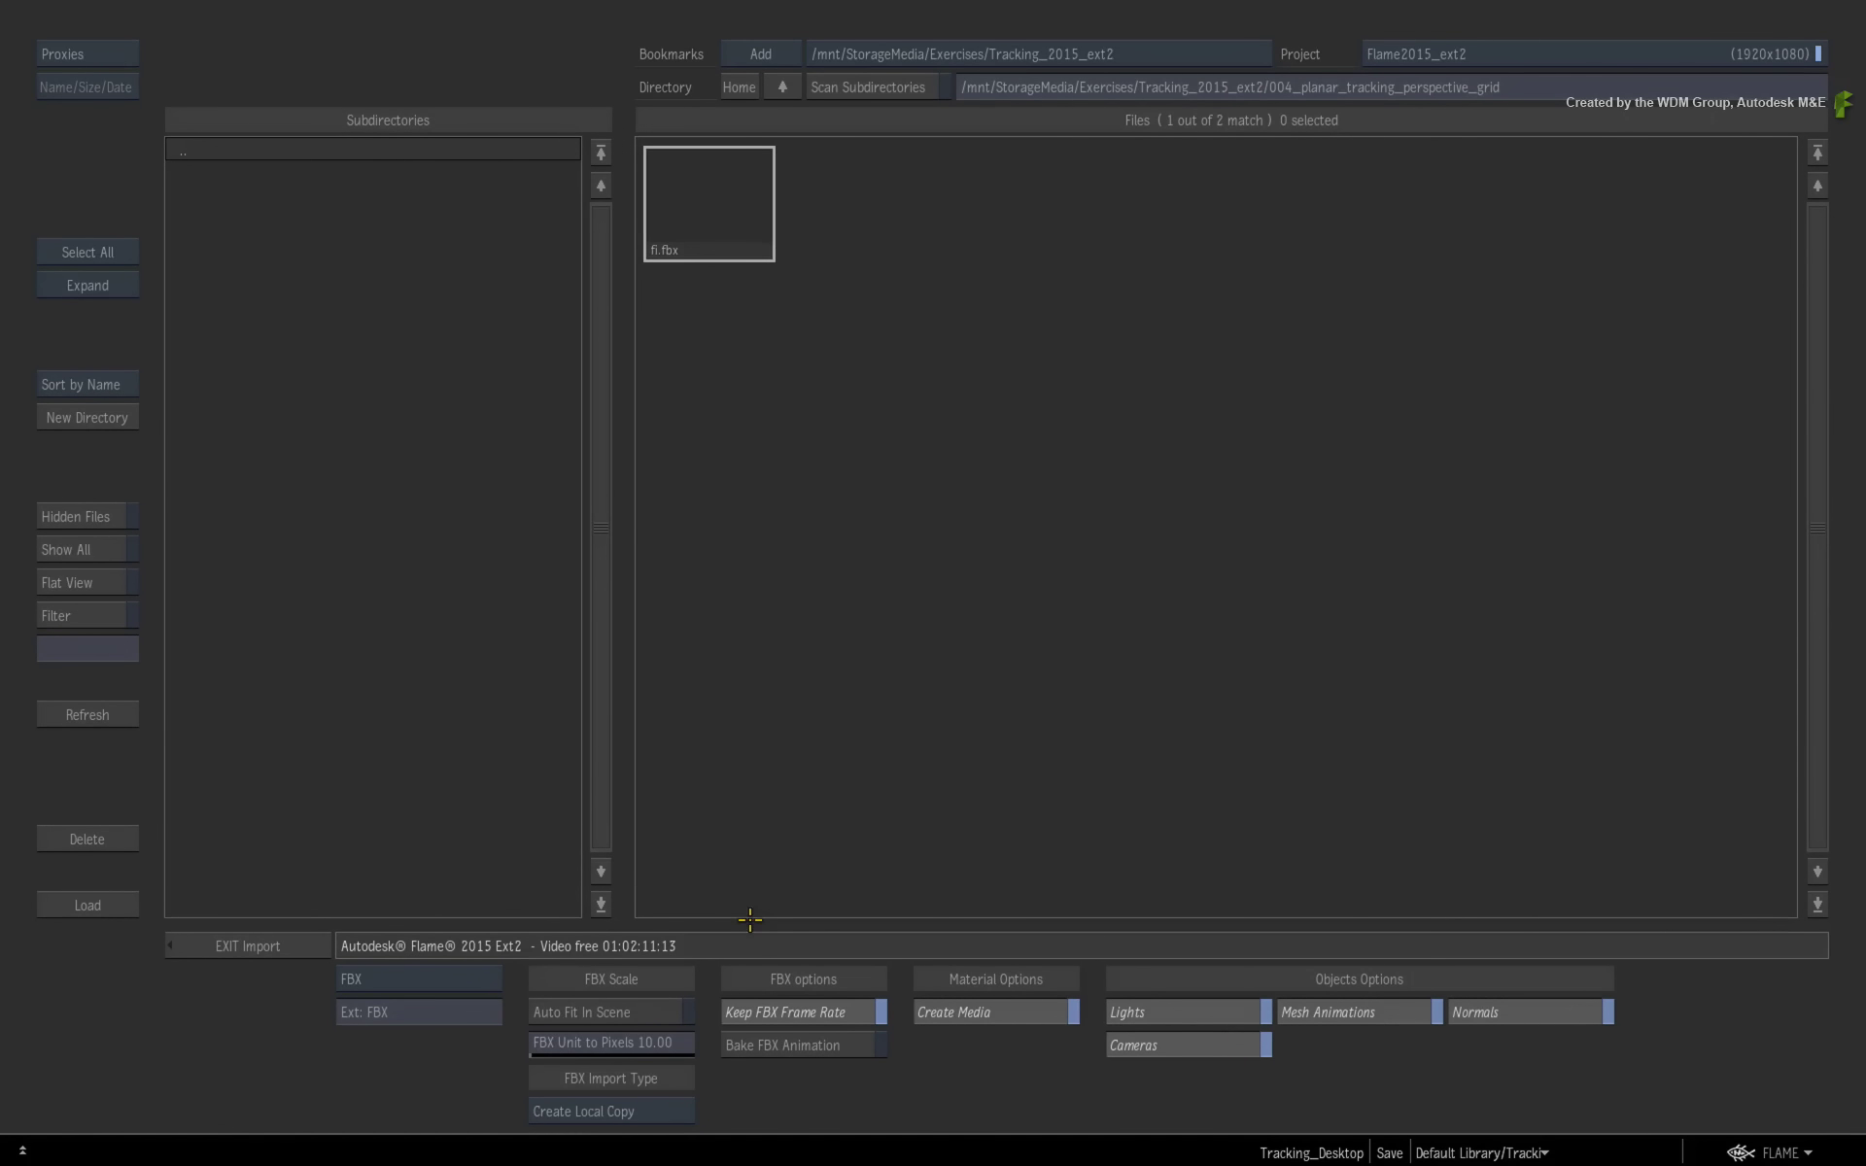
left_click(491, 975)
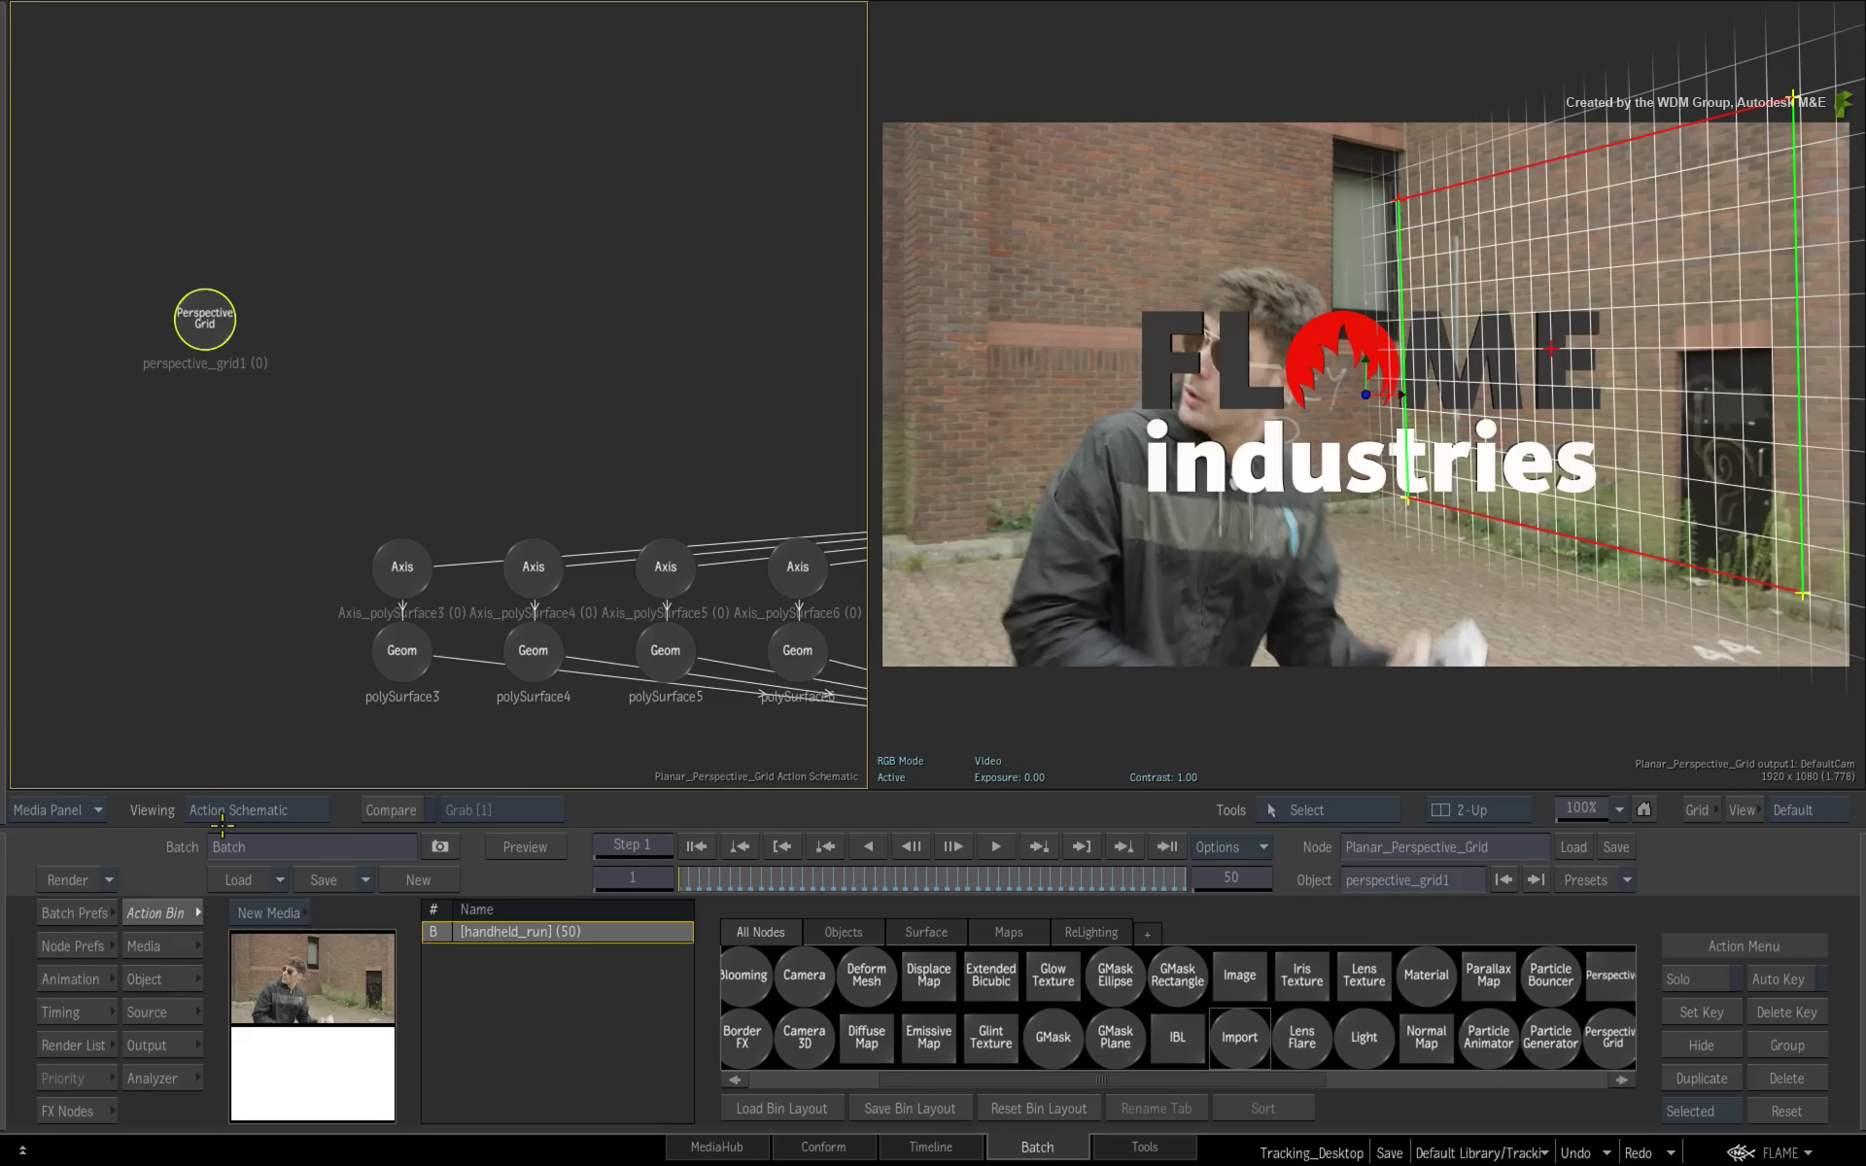
Step: Arrange the Action schematic and parent the imported logo to the Perspective Grid node so it follows the wall
mouse_move(661, 368)
left_mouse_down()
mouse_move(632, 346)
mouse_move(646, 362)
left_mouse_up()
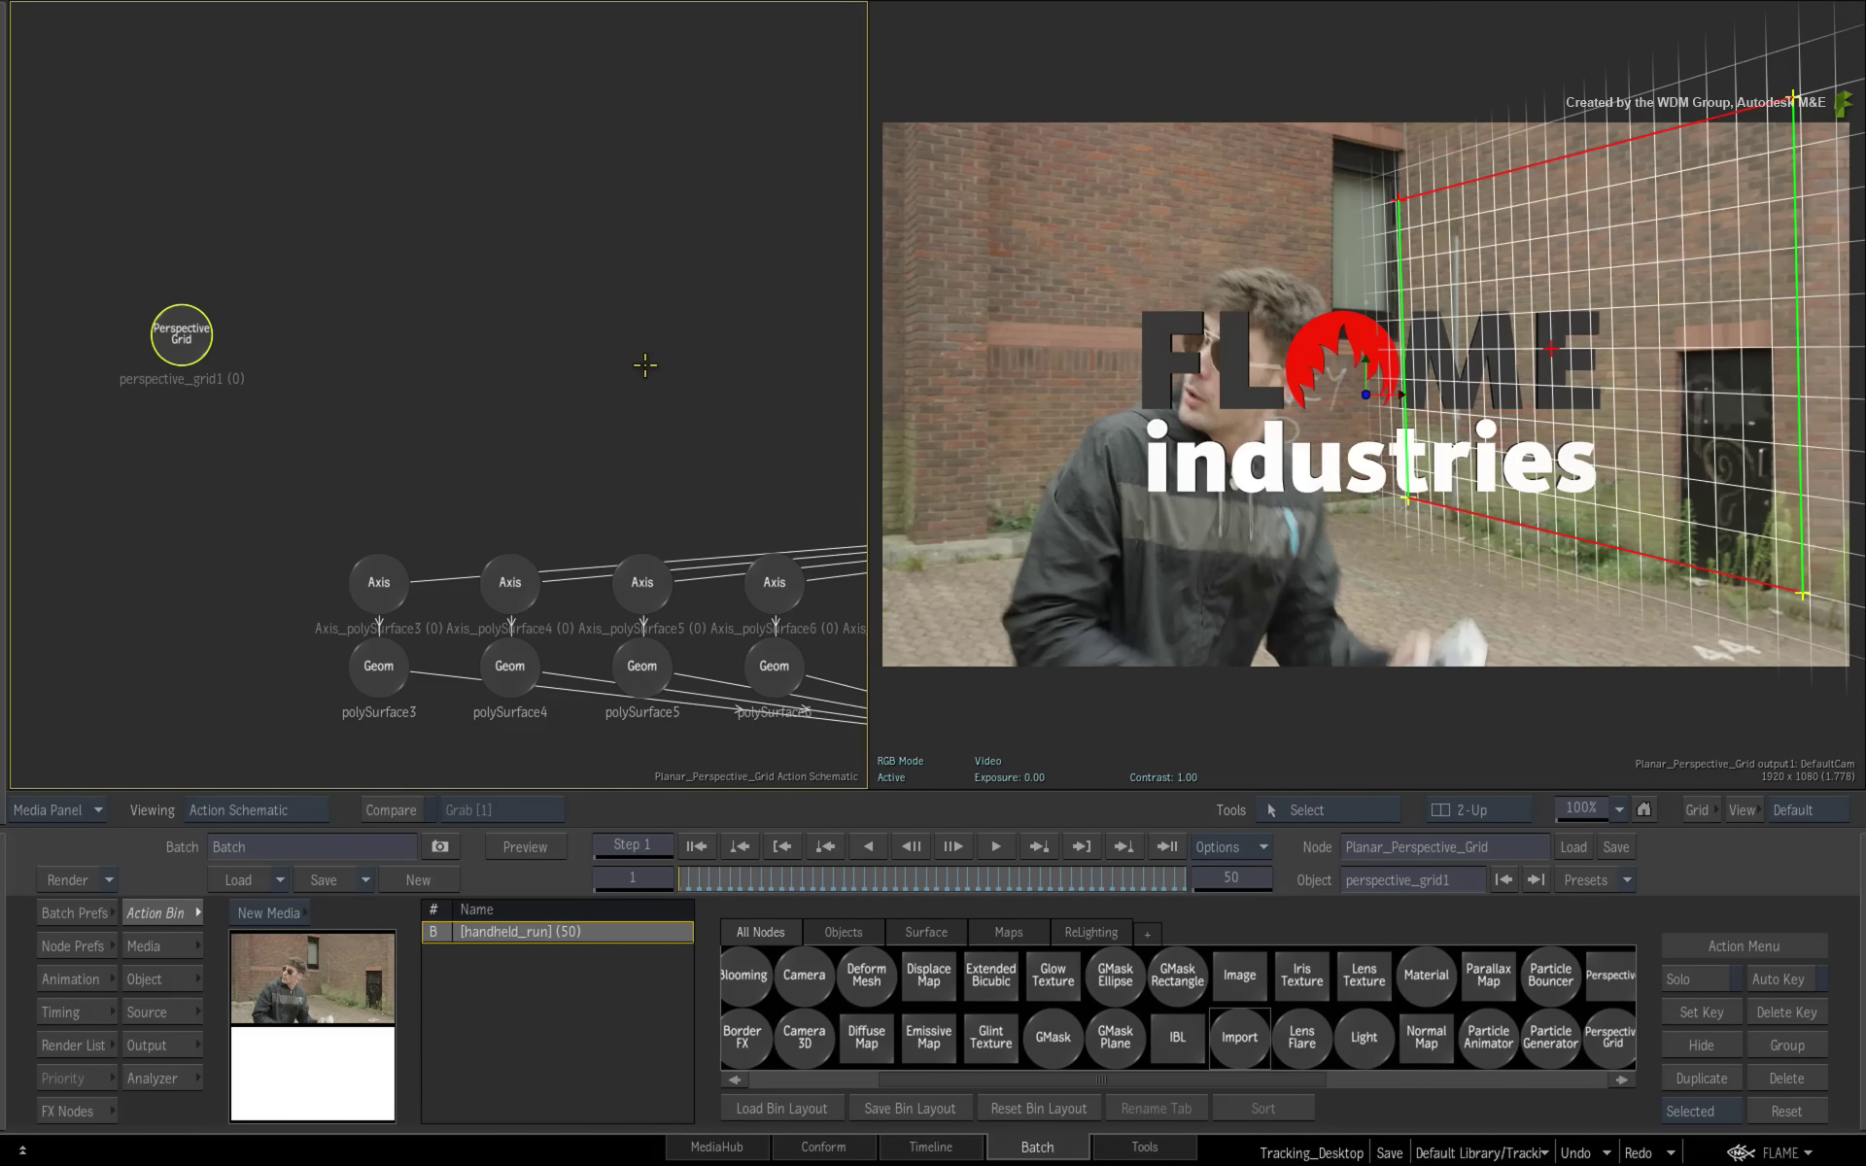
left_click_drag(381, 413, 732, 358)
left_click_drag(762, 450, 341, 515)
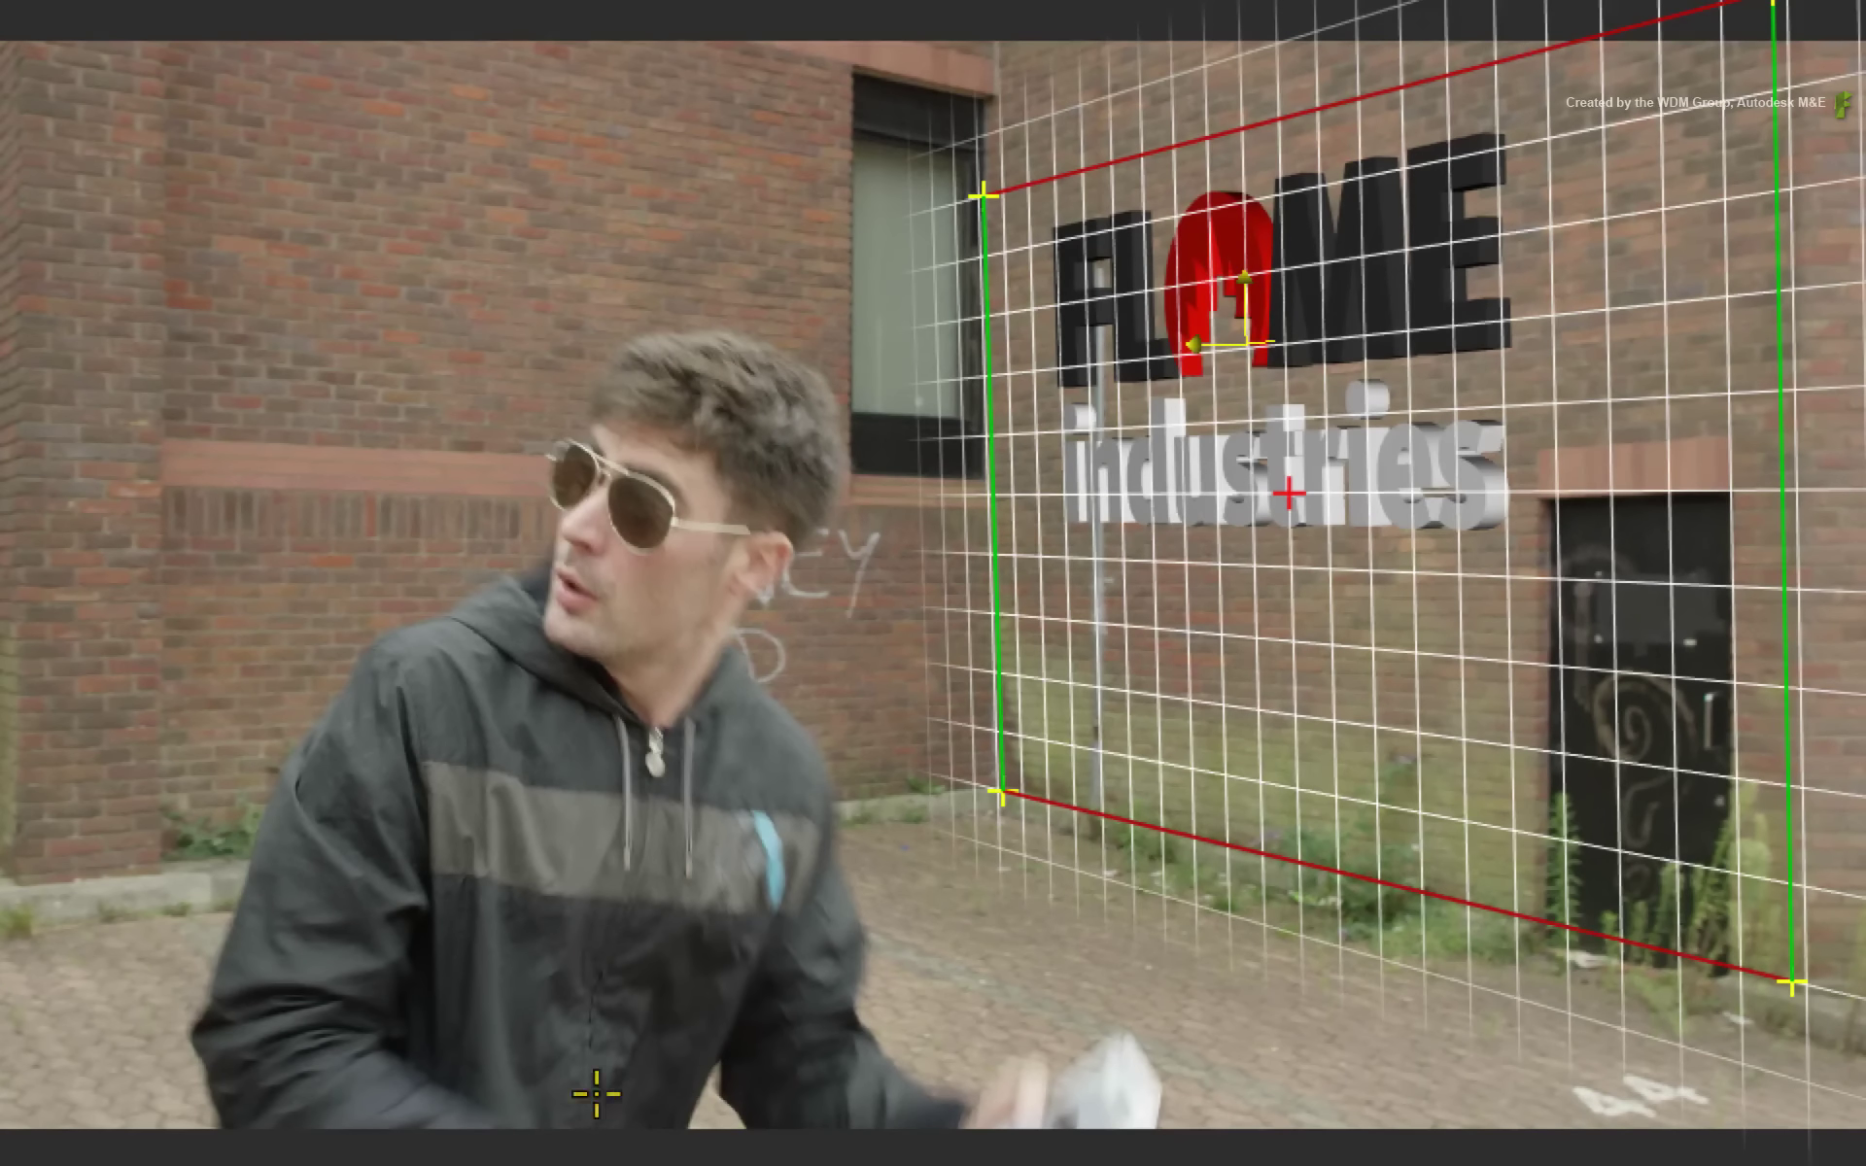
Step: Examine the perspective grid and attached logo from the Top view beside the camera result in a two-view layout
key("grave")
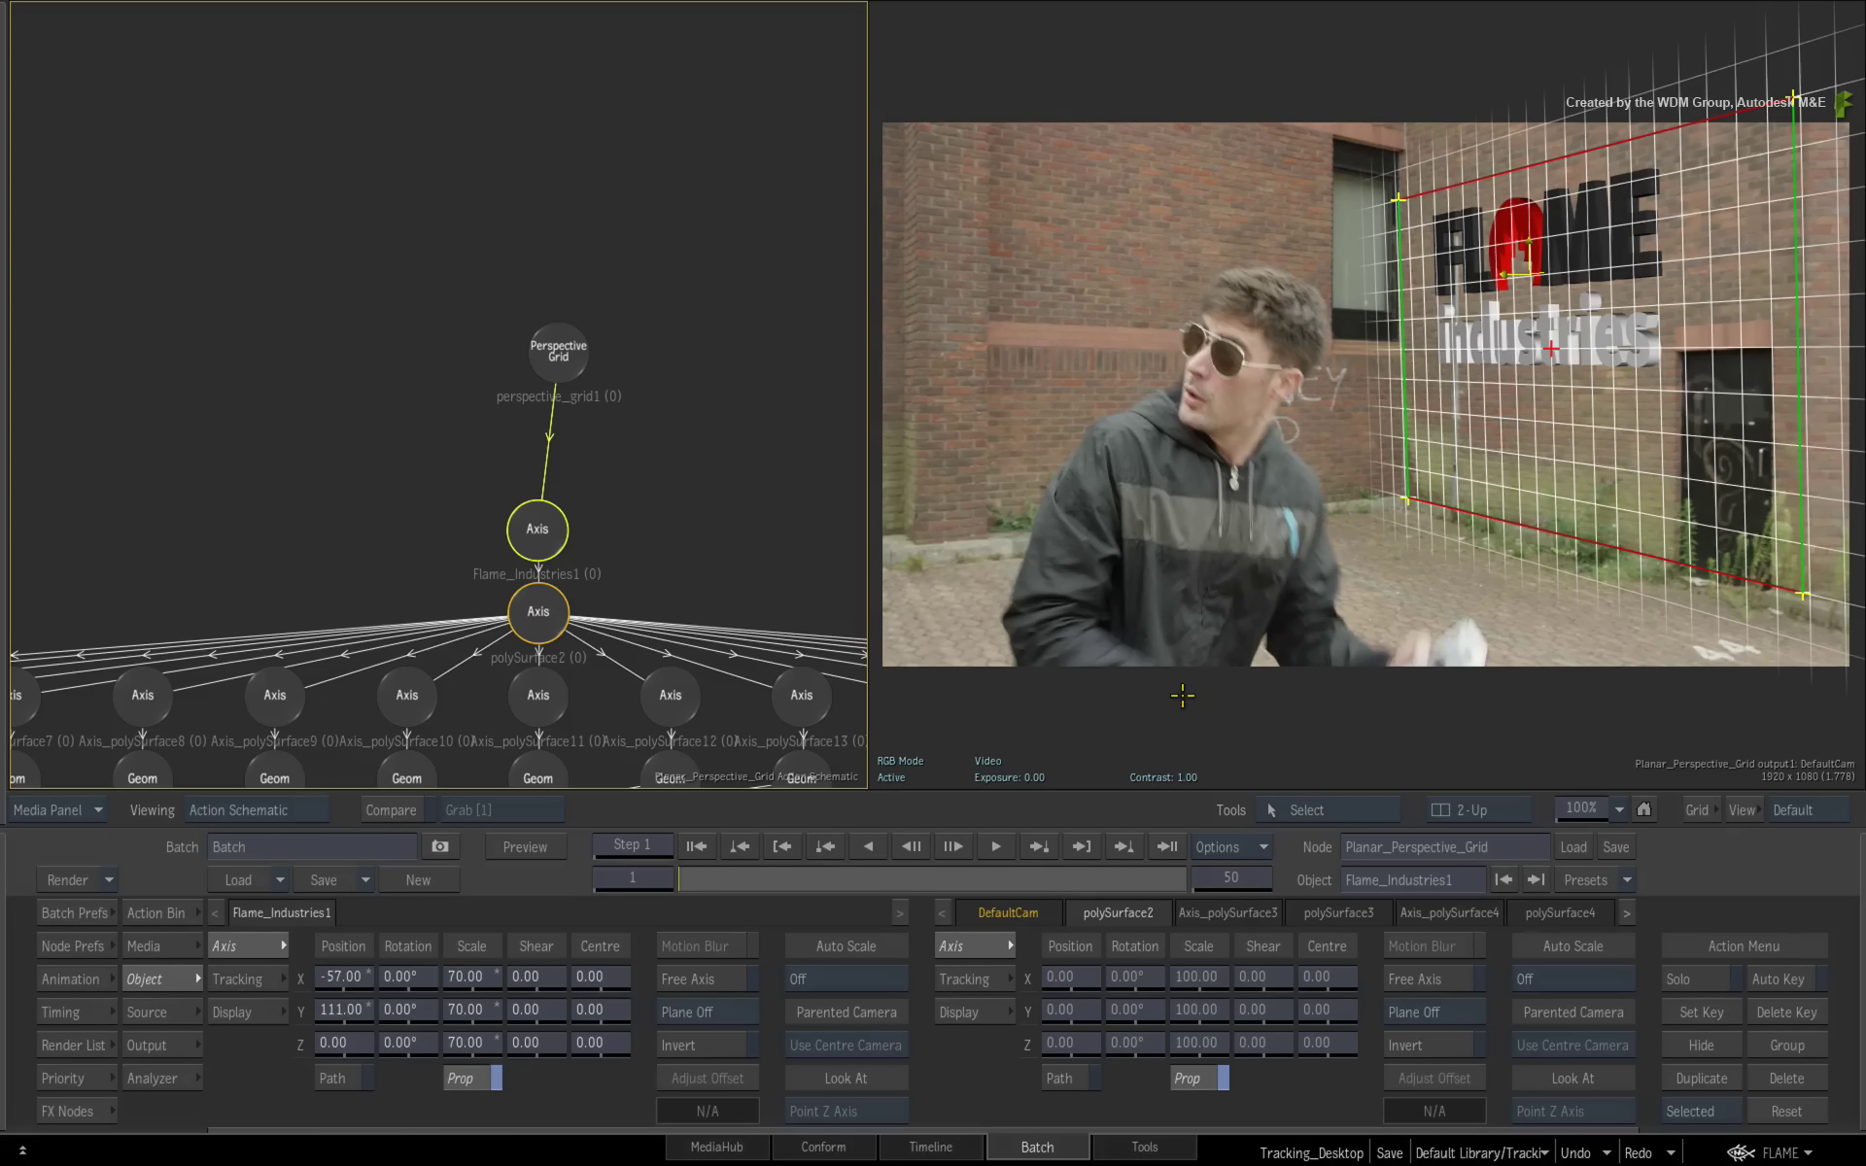
mouse_move(702, 878)
left_mouse_down()
mouse_move(1215, 889)
mouse_move(606, 870)
mouse_move(1333, 848)
mouse_move(671, 868)
left_mouse_up()
key("F3")
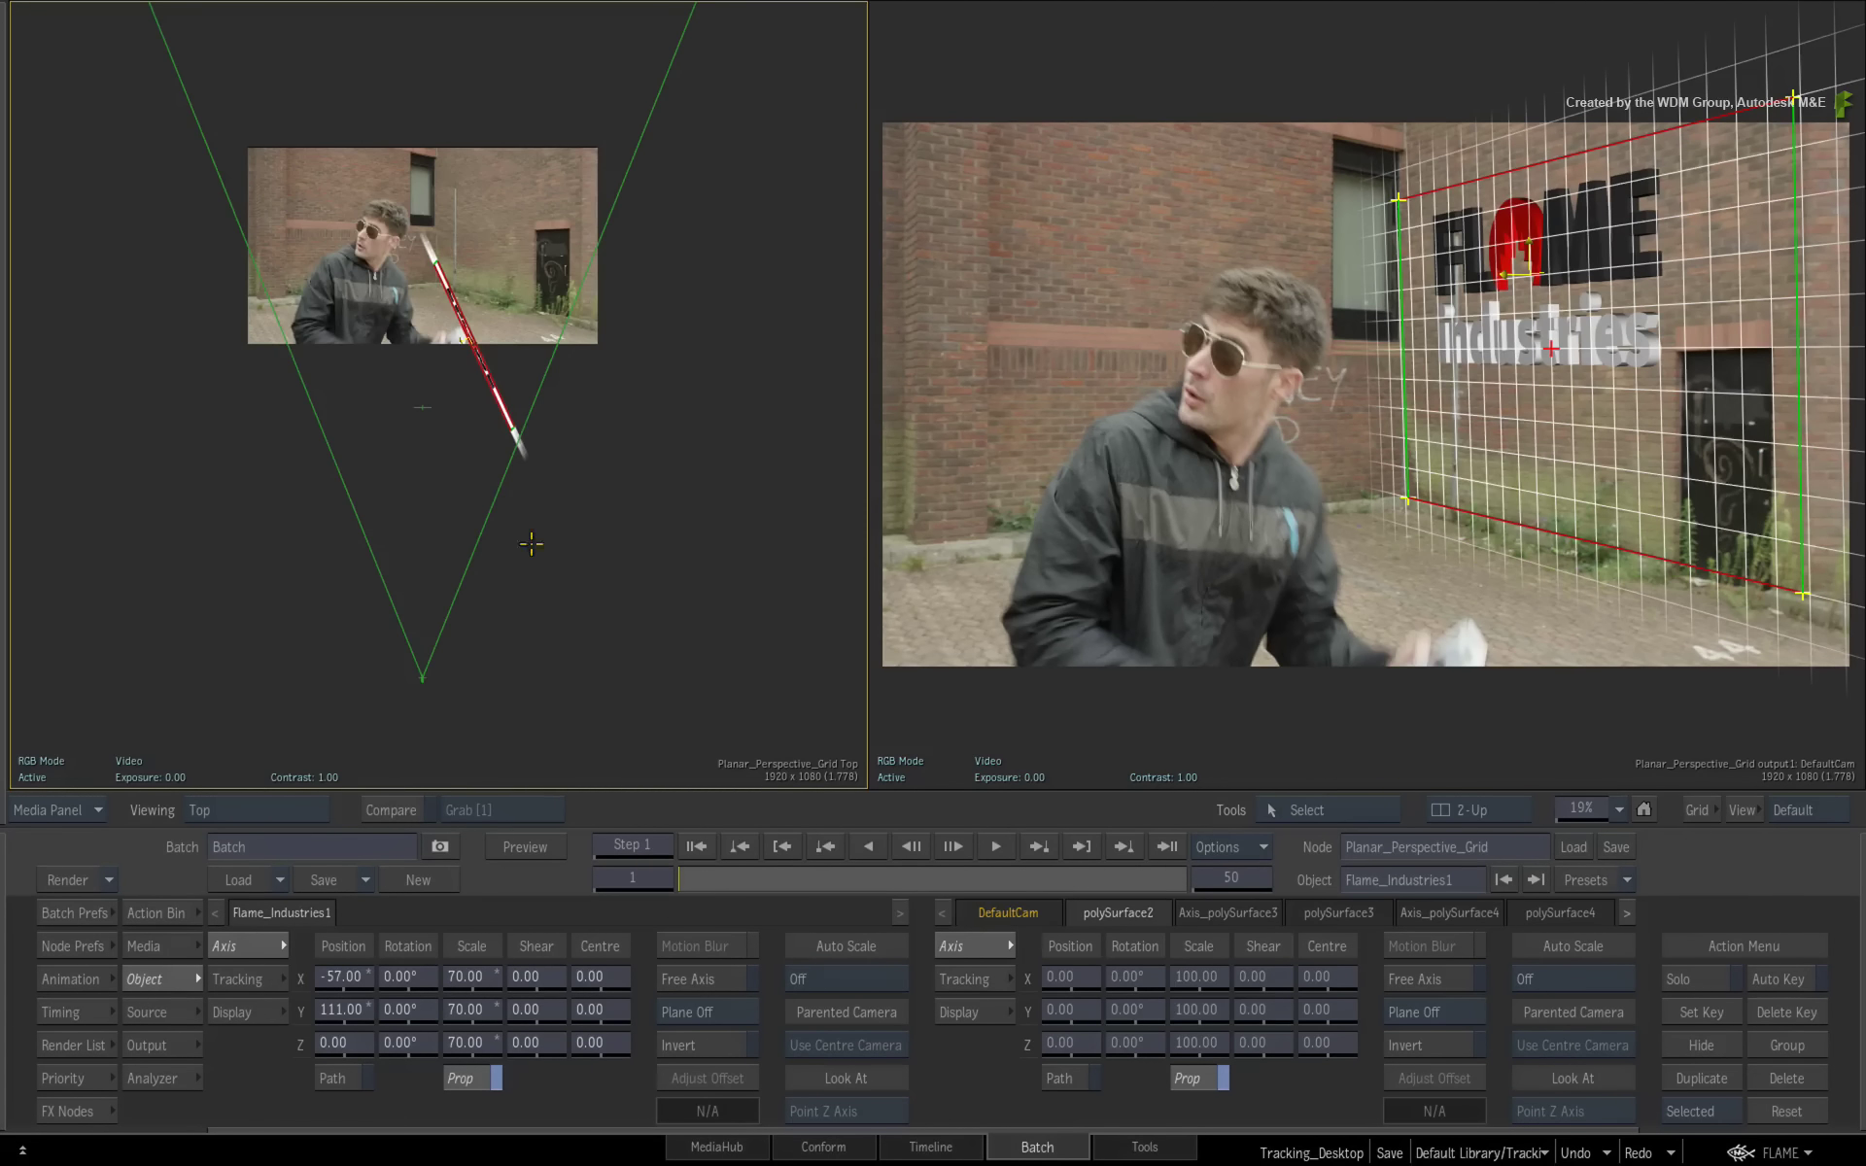
scroll(554, 525, "up", 5)
scroll(716, 581, "down", 4)
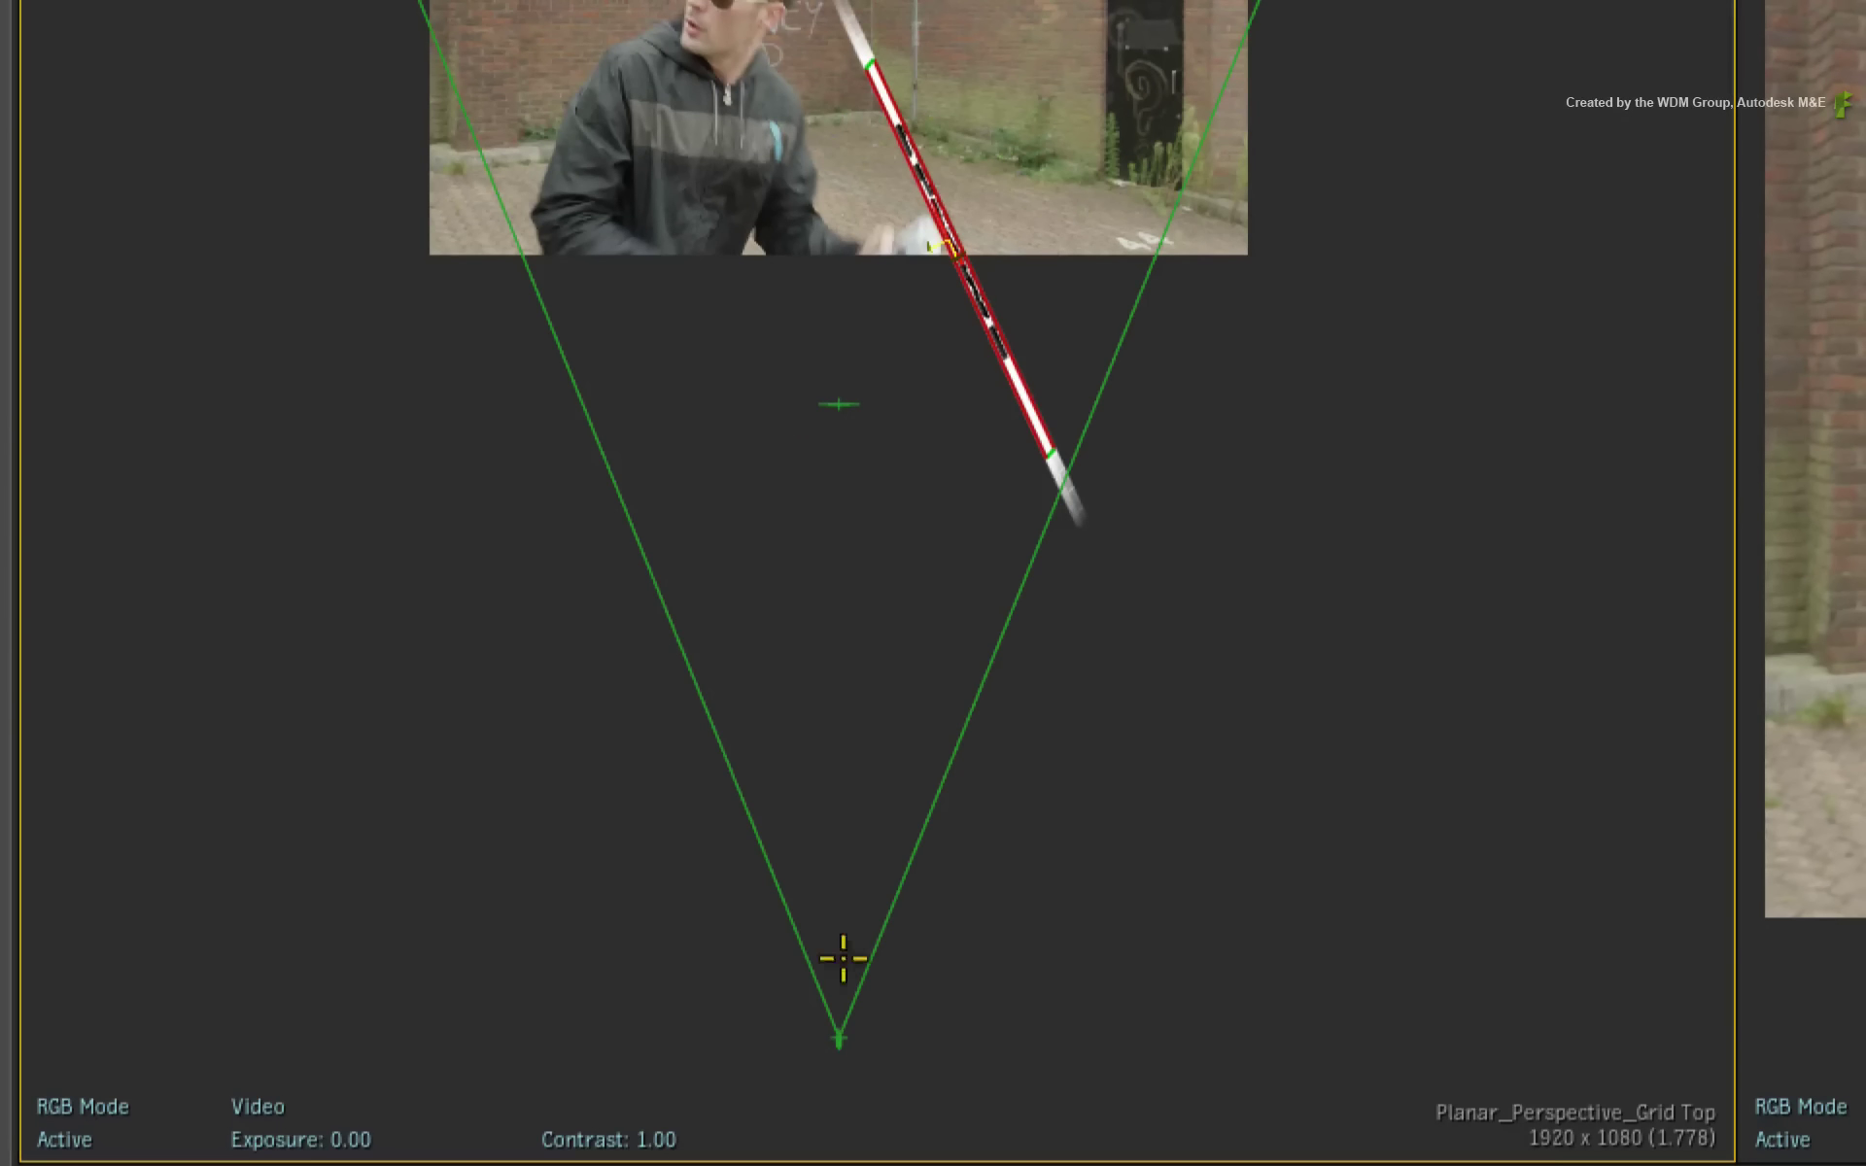
Step: Shift the perspective grid along the camera's depth by setting its Z Offset to 2340.7
key("grave")
left_click(508, 724)
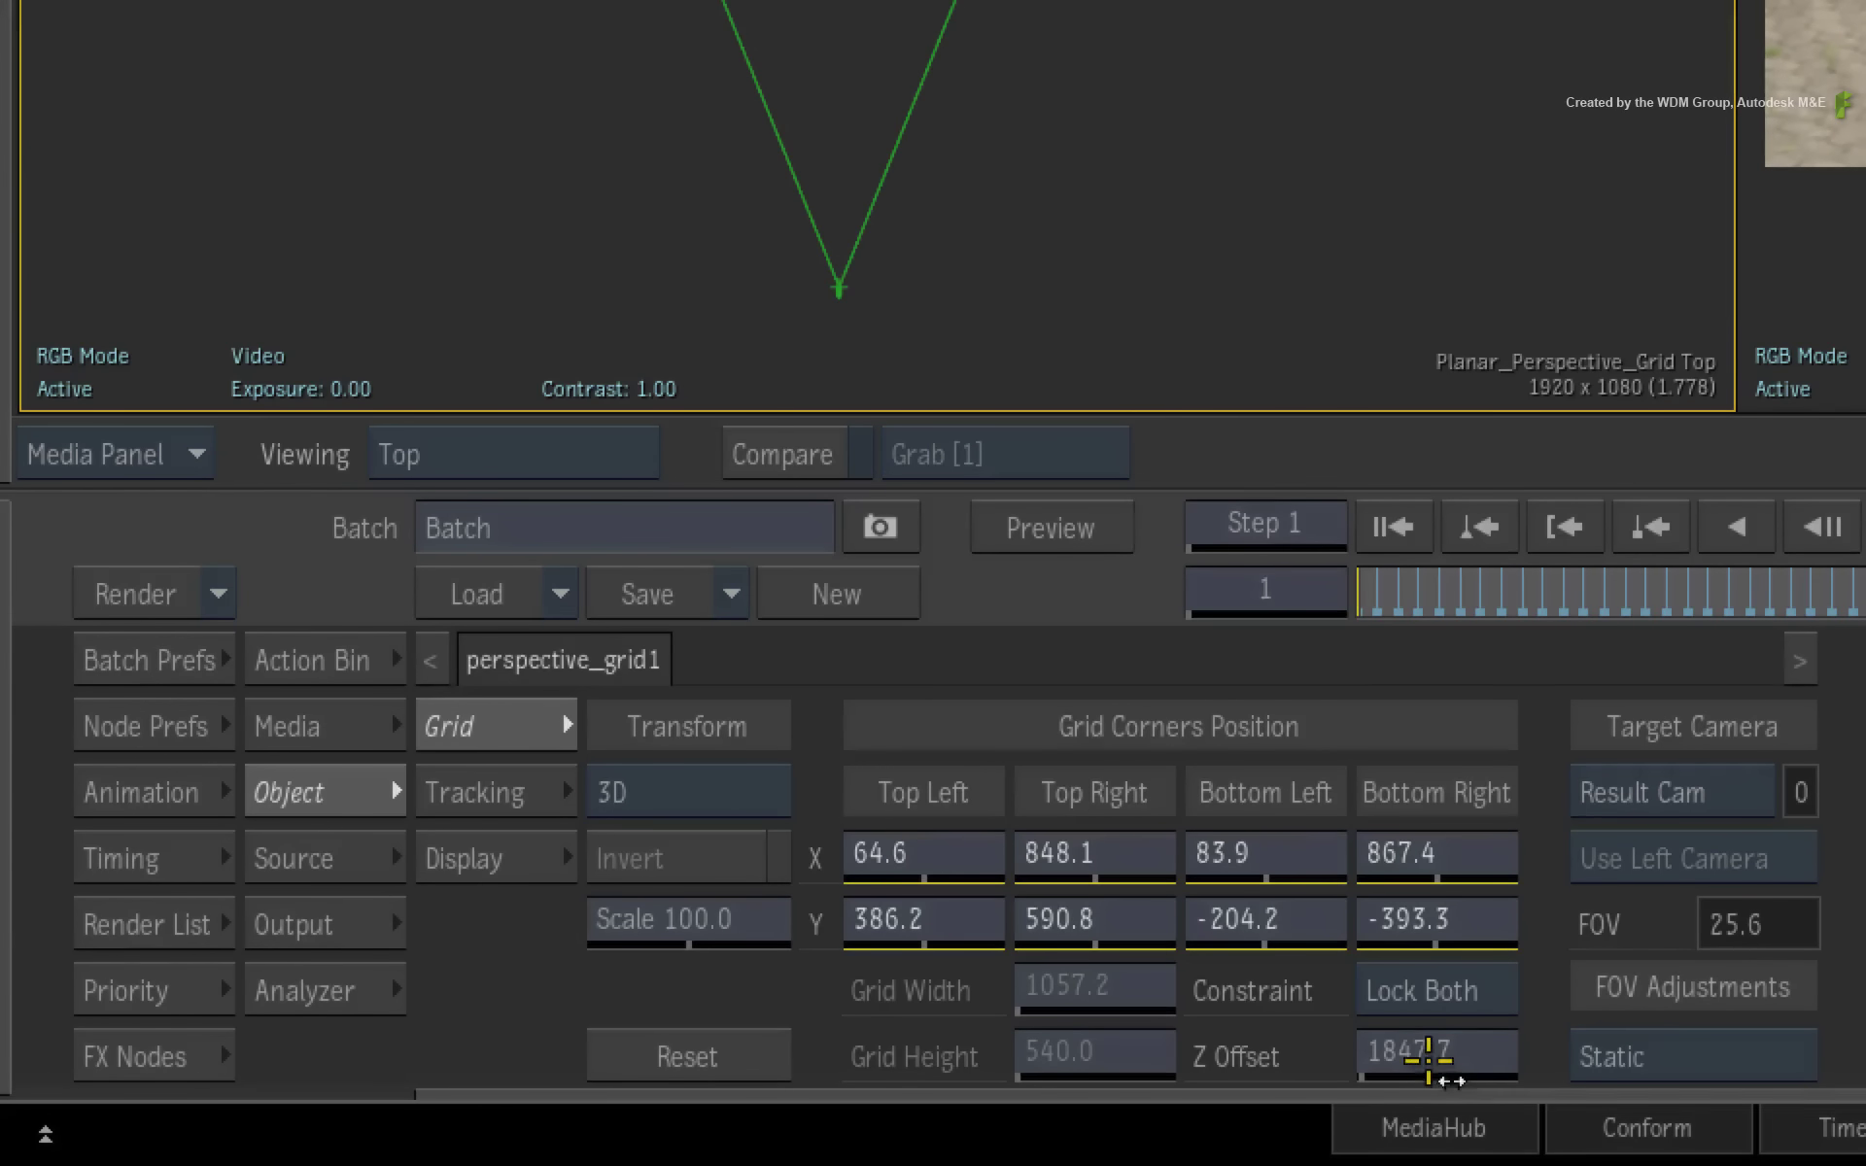
left_click_drag(1453, 1045, 1781, 972)
key("grave")
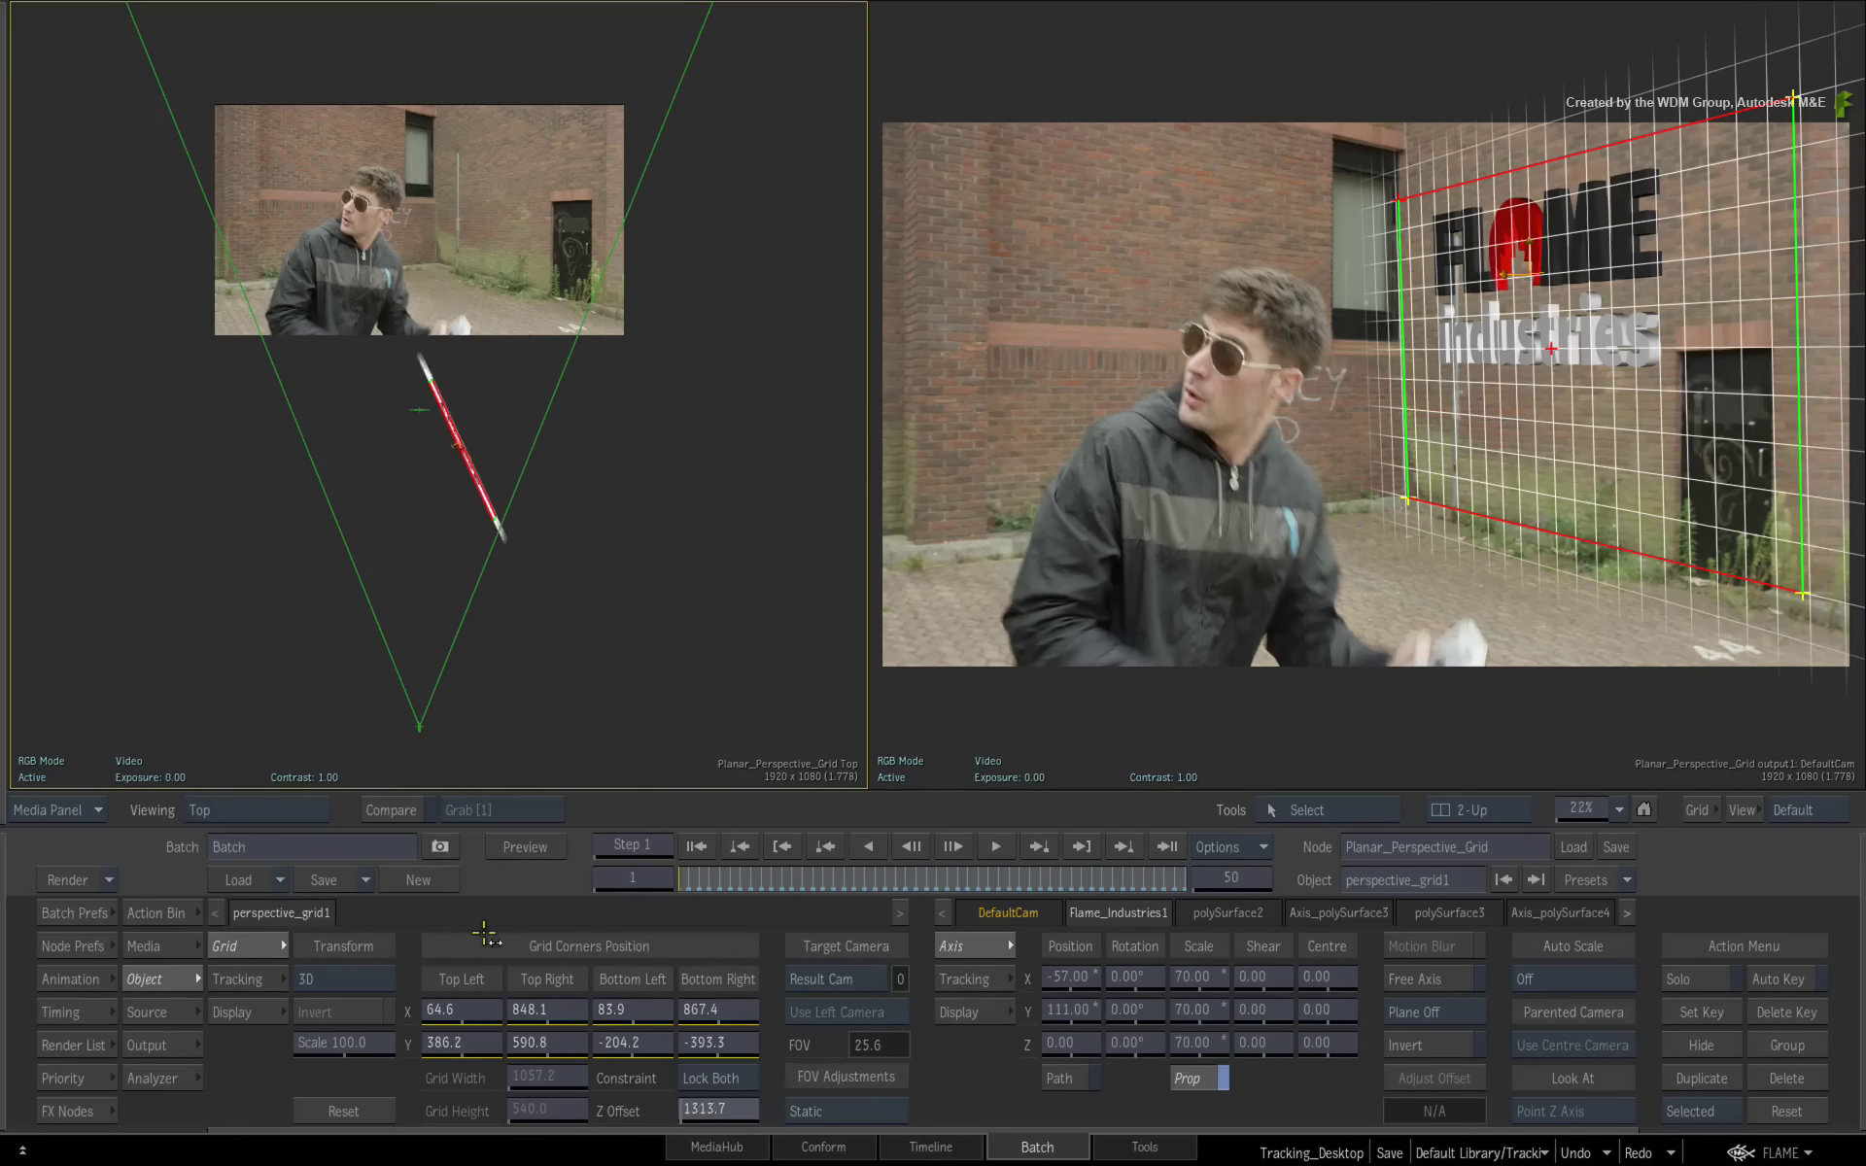
left_click_drag(902, 928, 1174, 921)
left_click_drag(962, 931, 1030, 889)
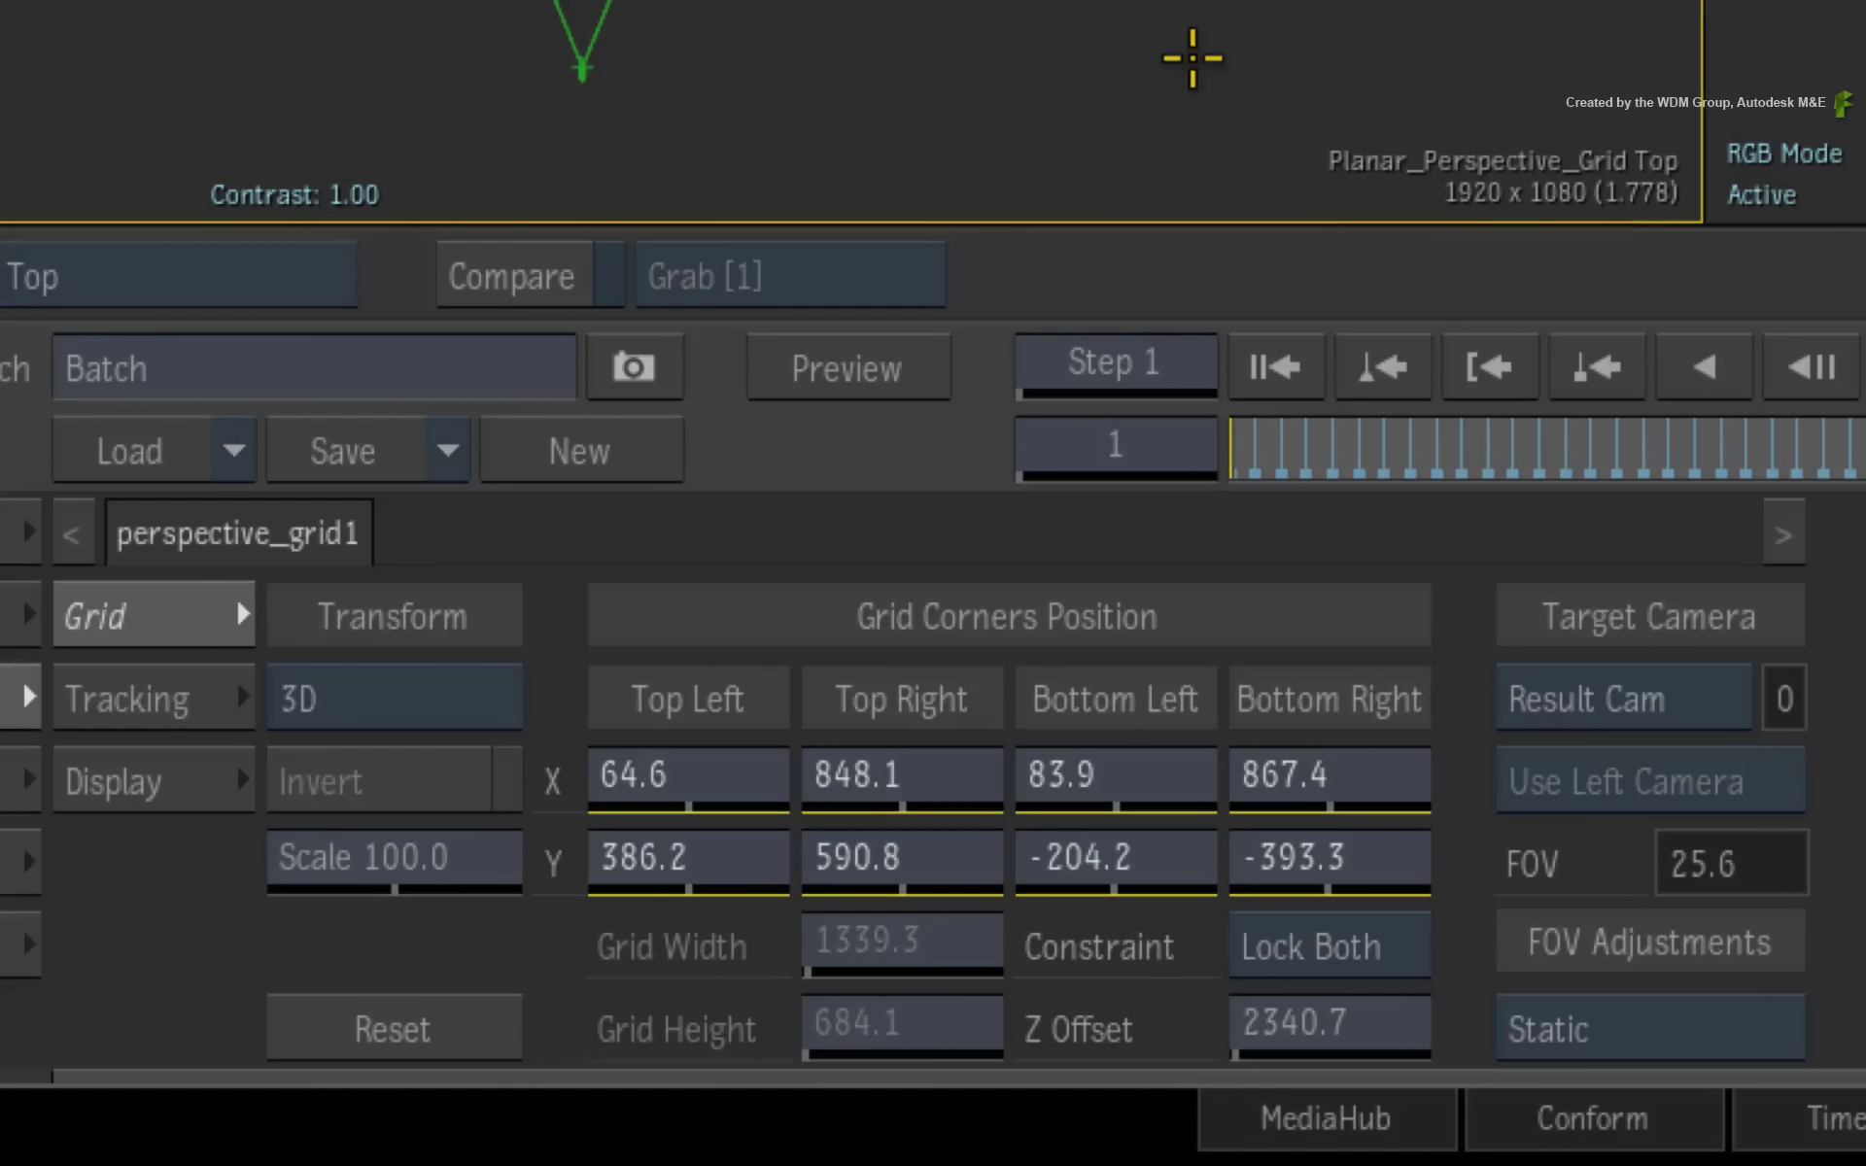
Step: Review the FOV adjustment options without changing them, and hide the Perspective Grid node in the Action schematic
left_click(1741, 1035)
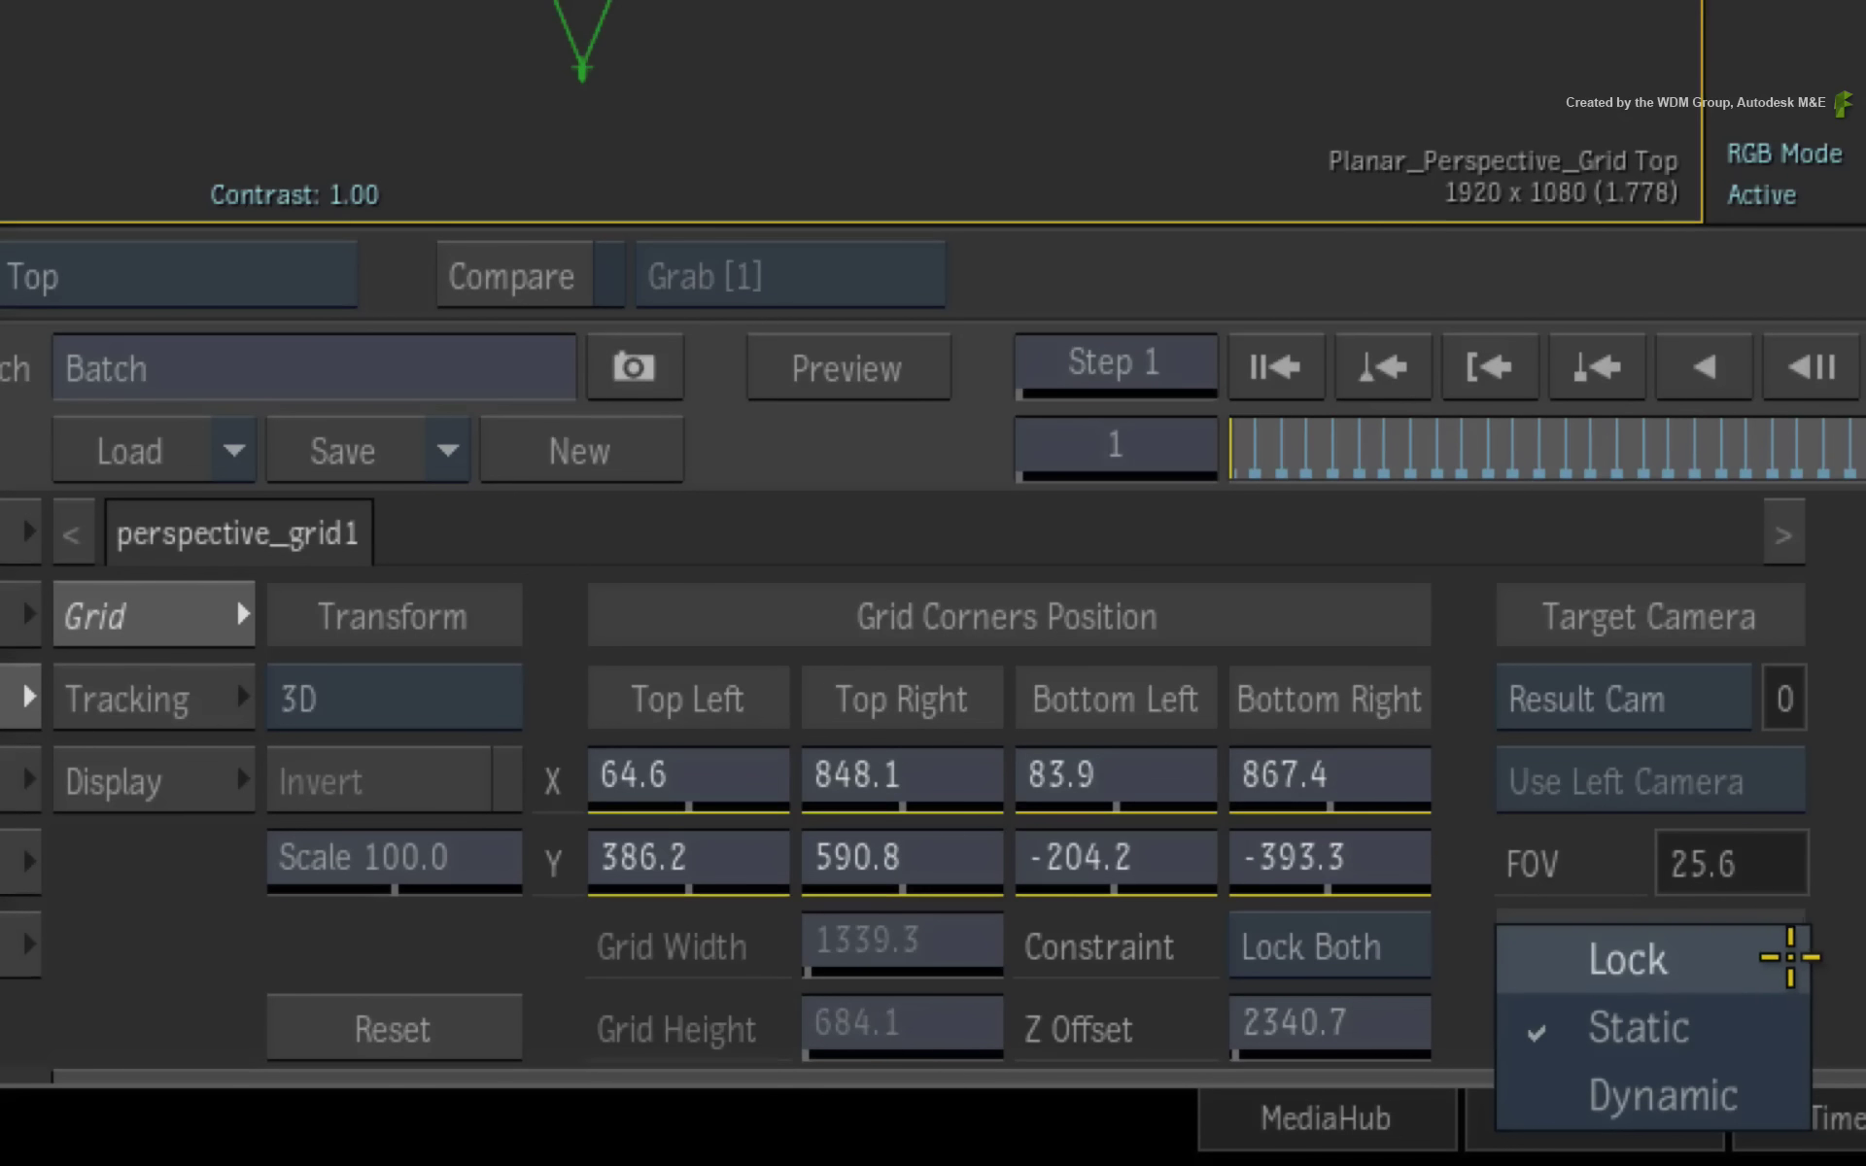
key("Escape")
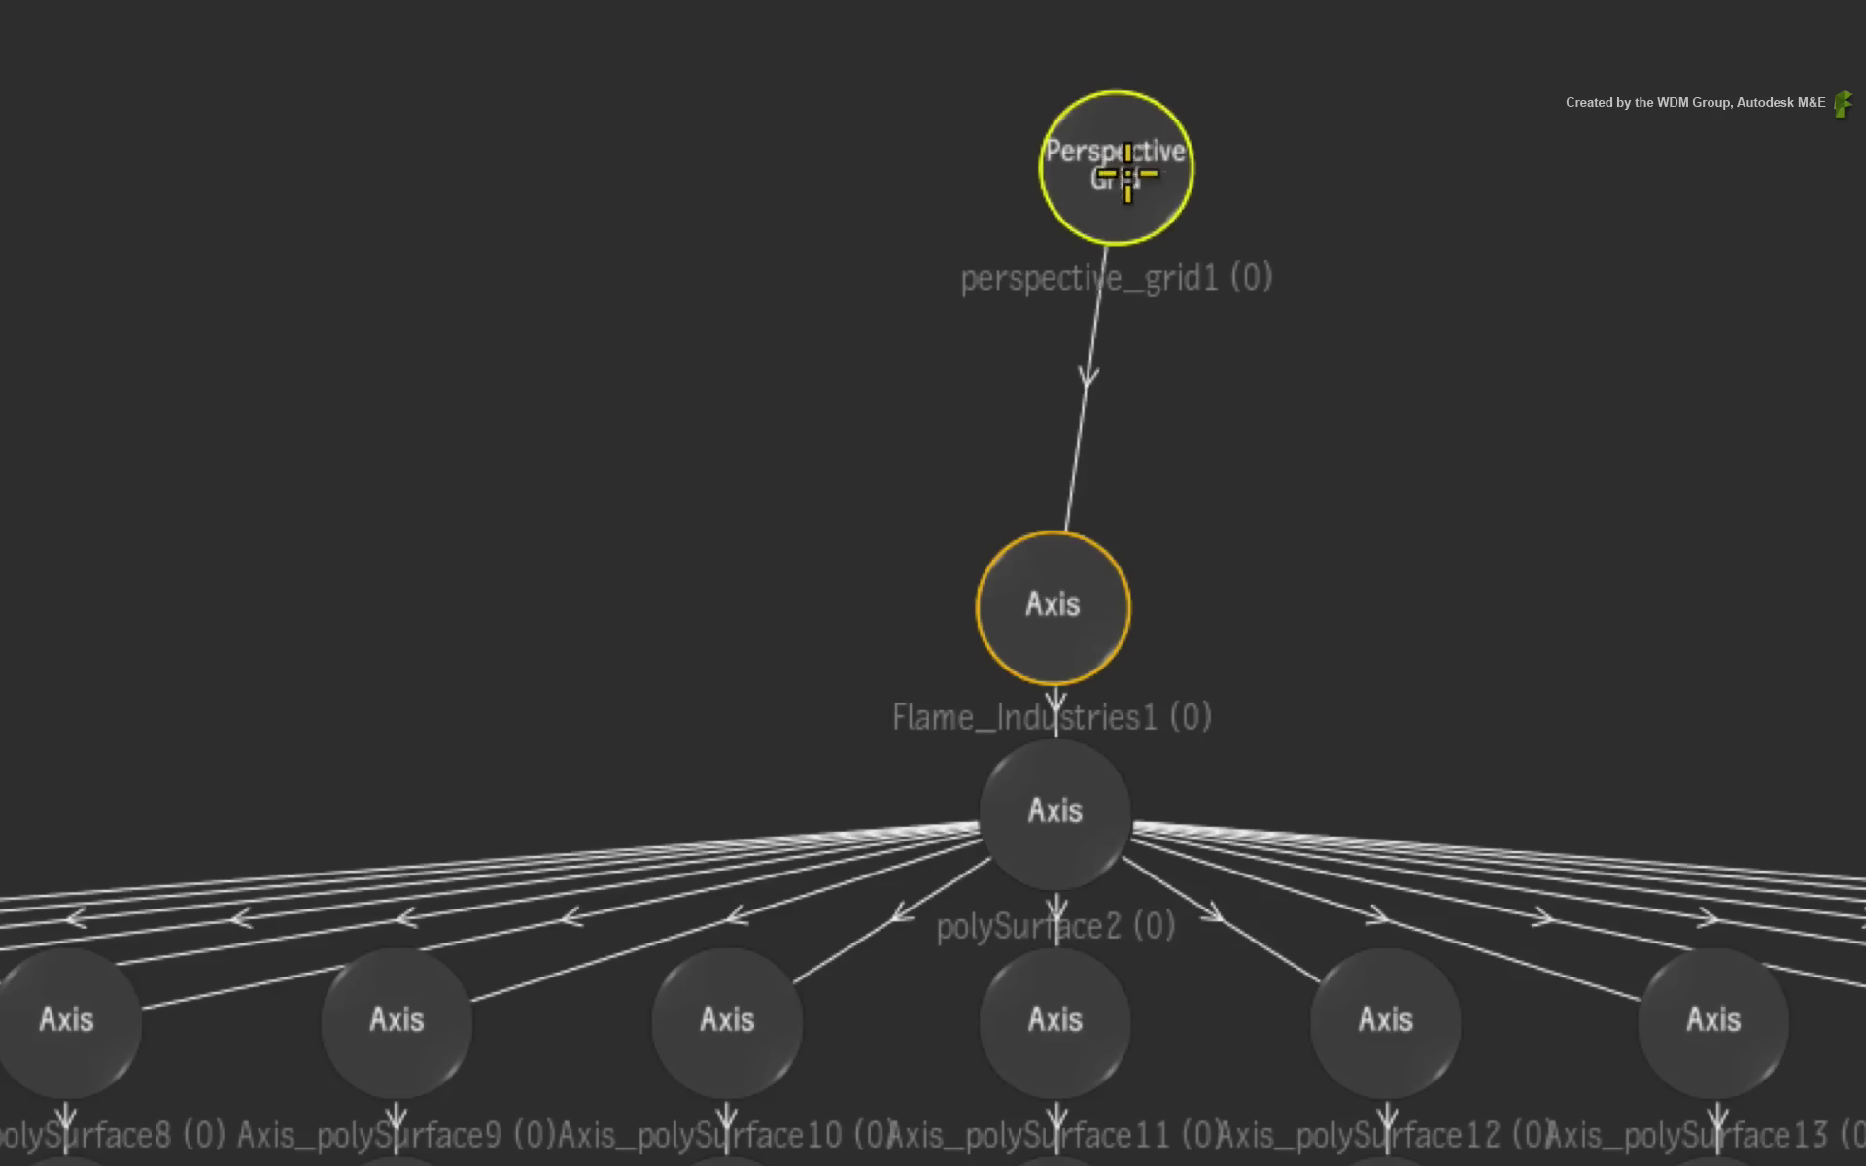
key("h")
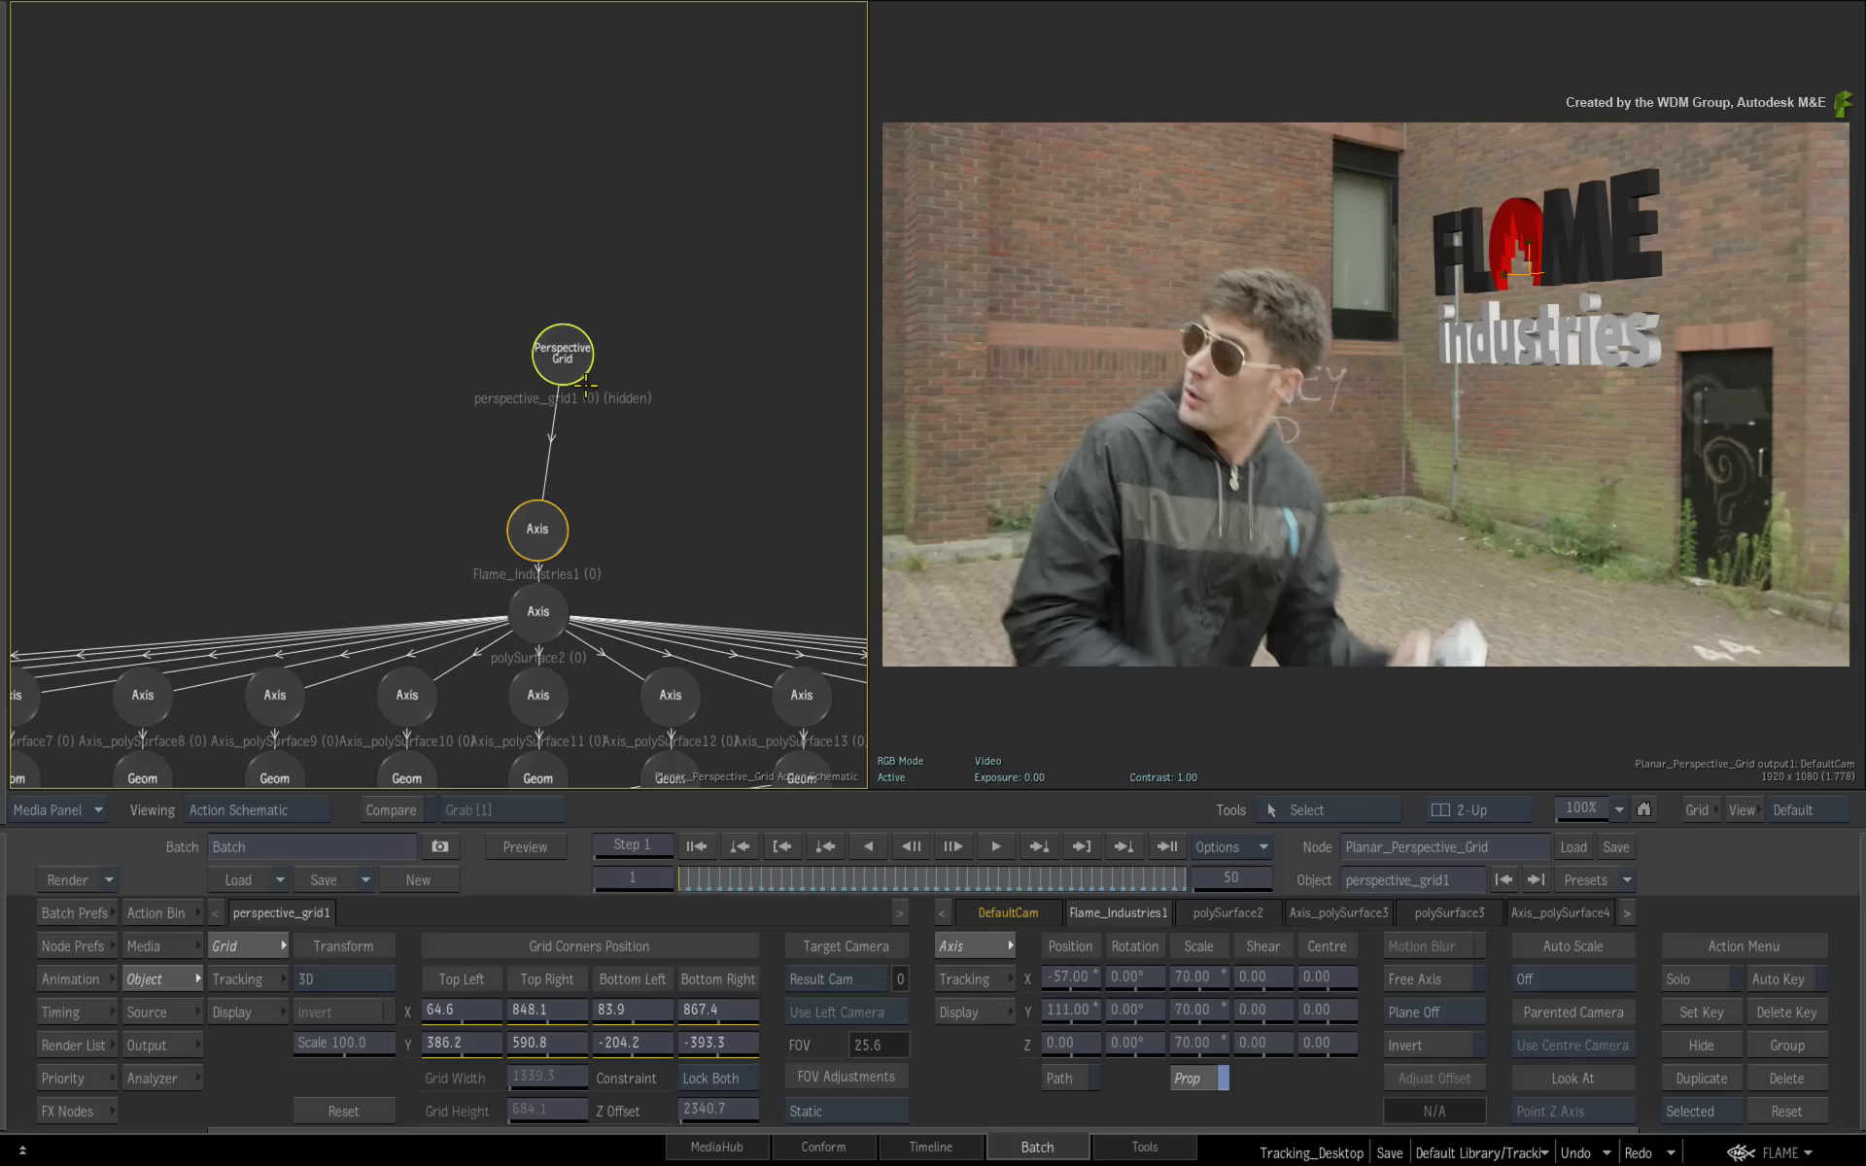
Step: Enable motion blur in the Action node's rendering preferences with 15 samples and a shutter of 0.33
left_click(85, 945)
left_click(1037, 979)
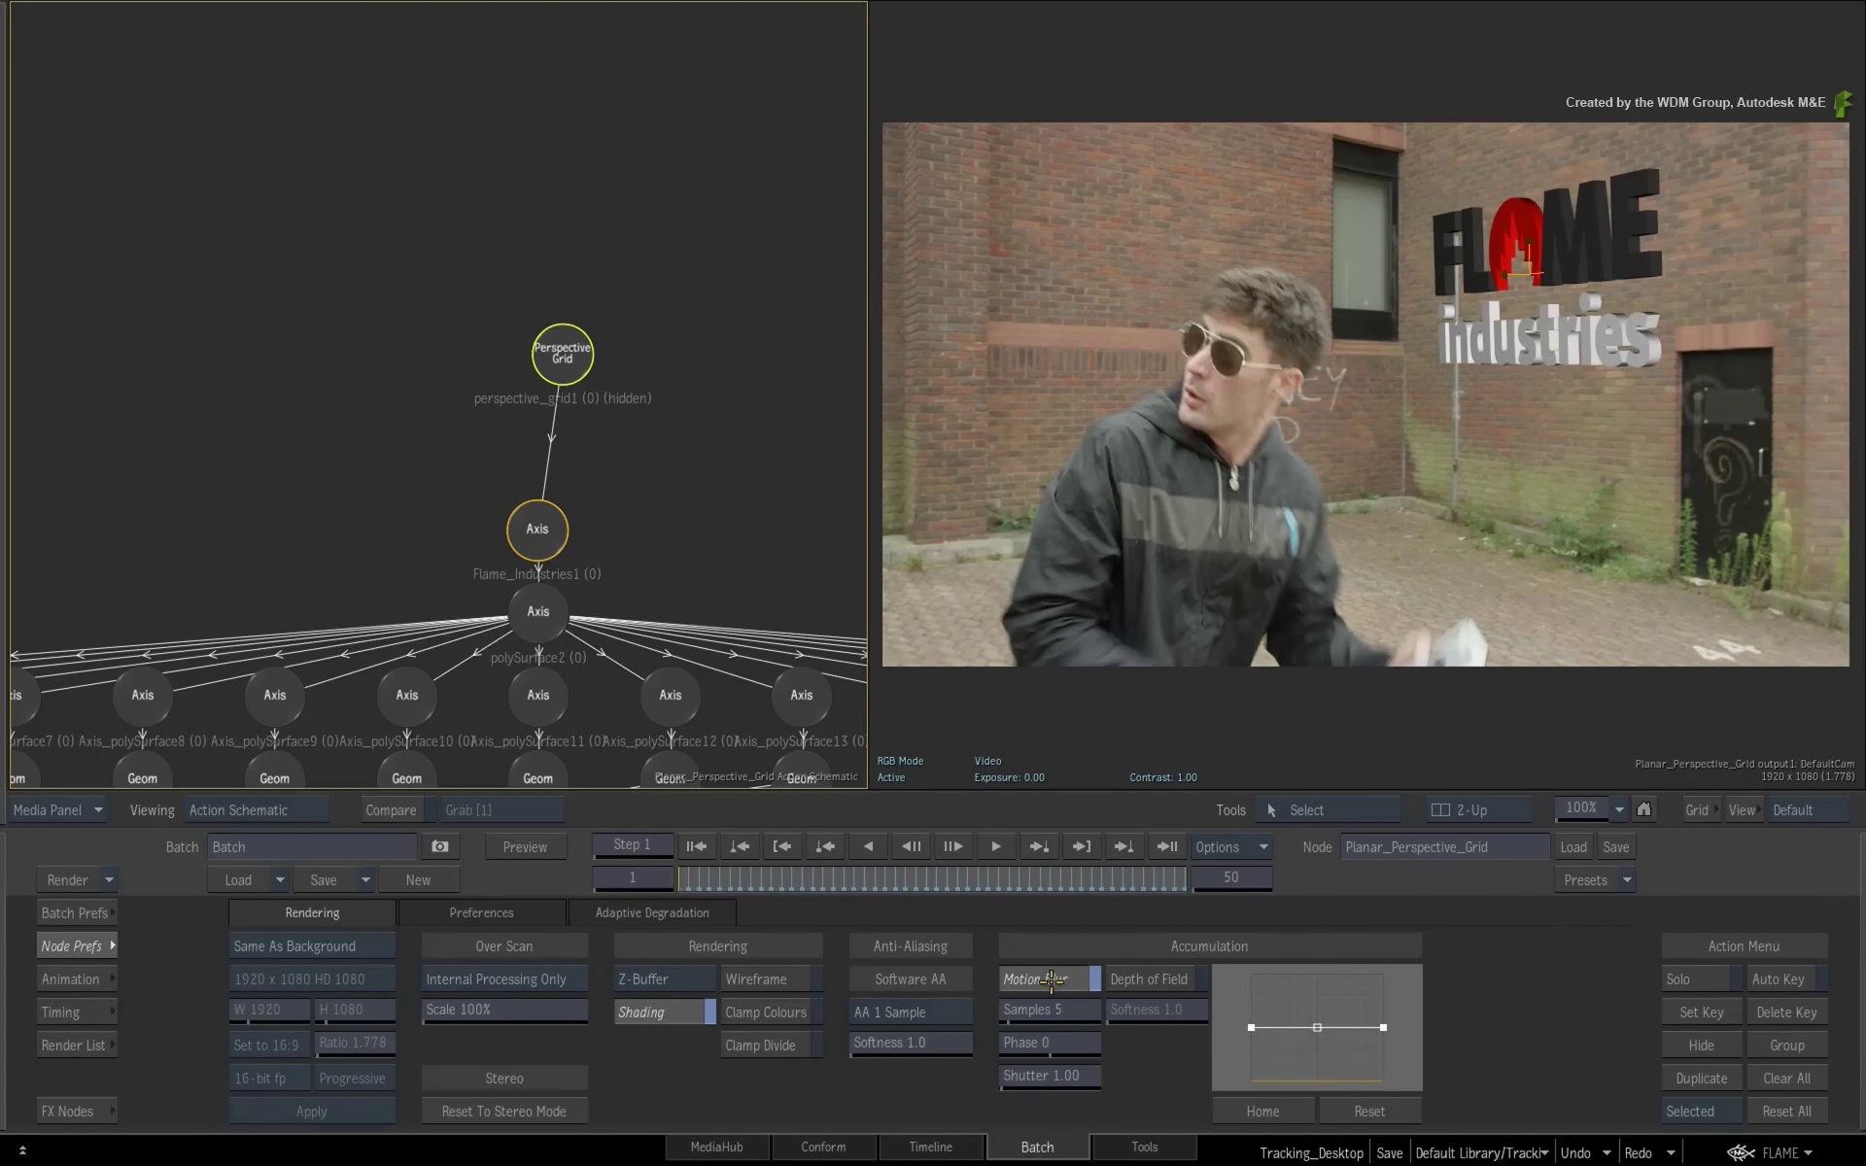
left_click(1035, 1011)
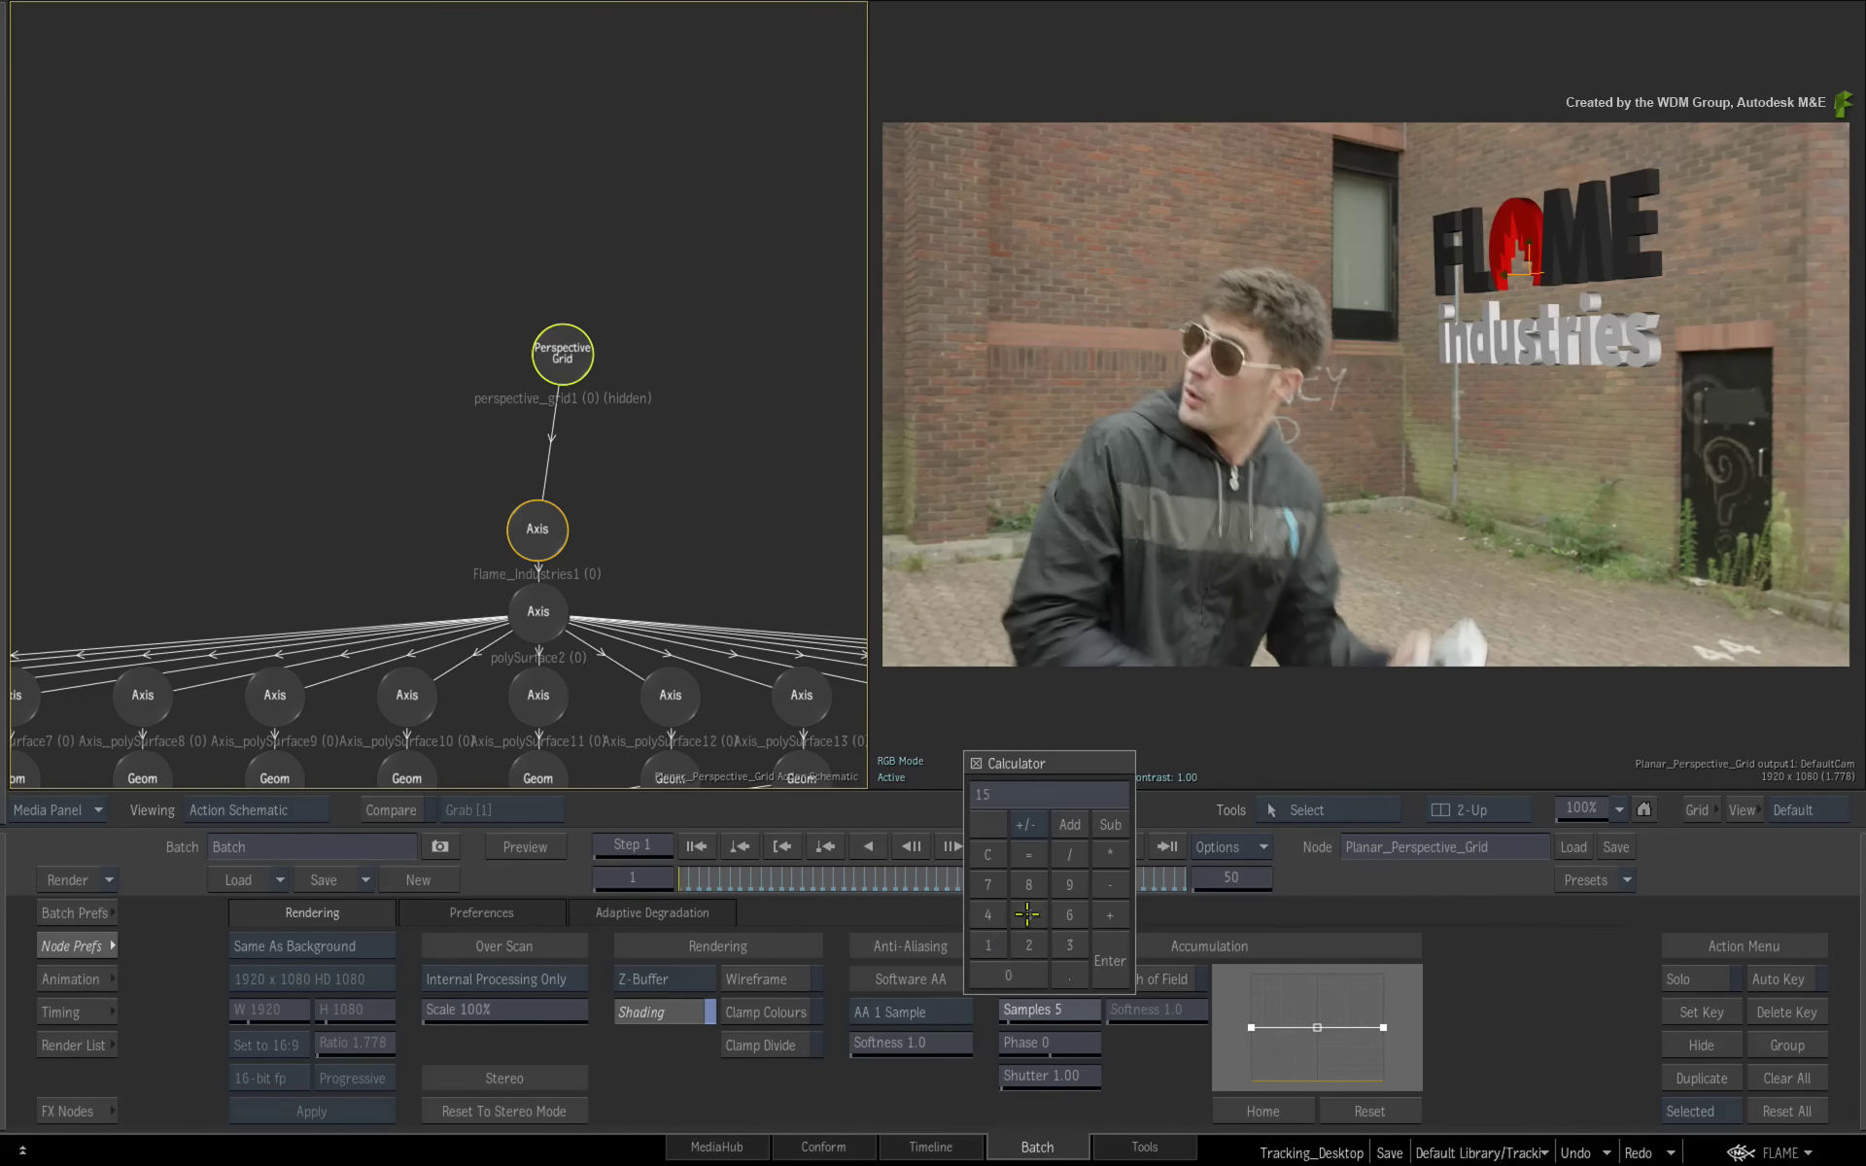
left_click(1110, 960)
left_click(1067, 1073)
left_click(1069, 1042)
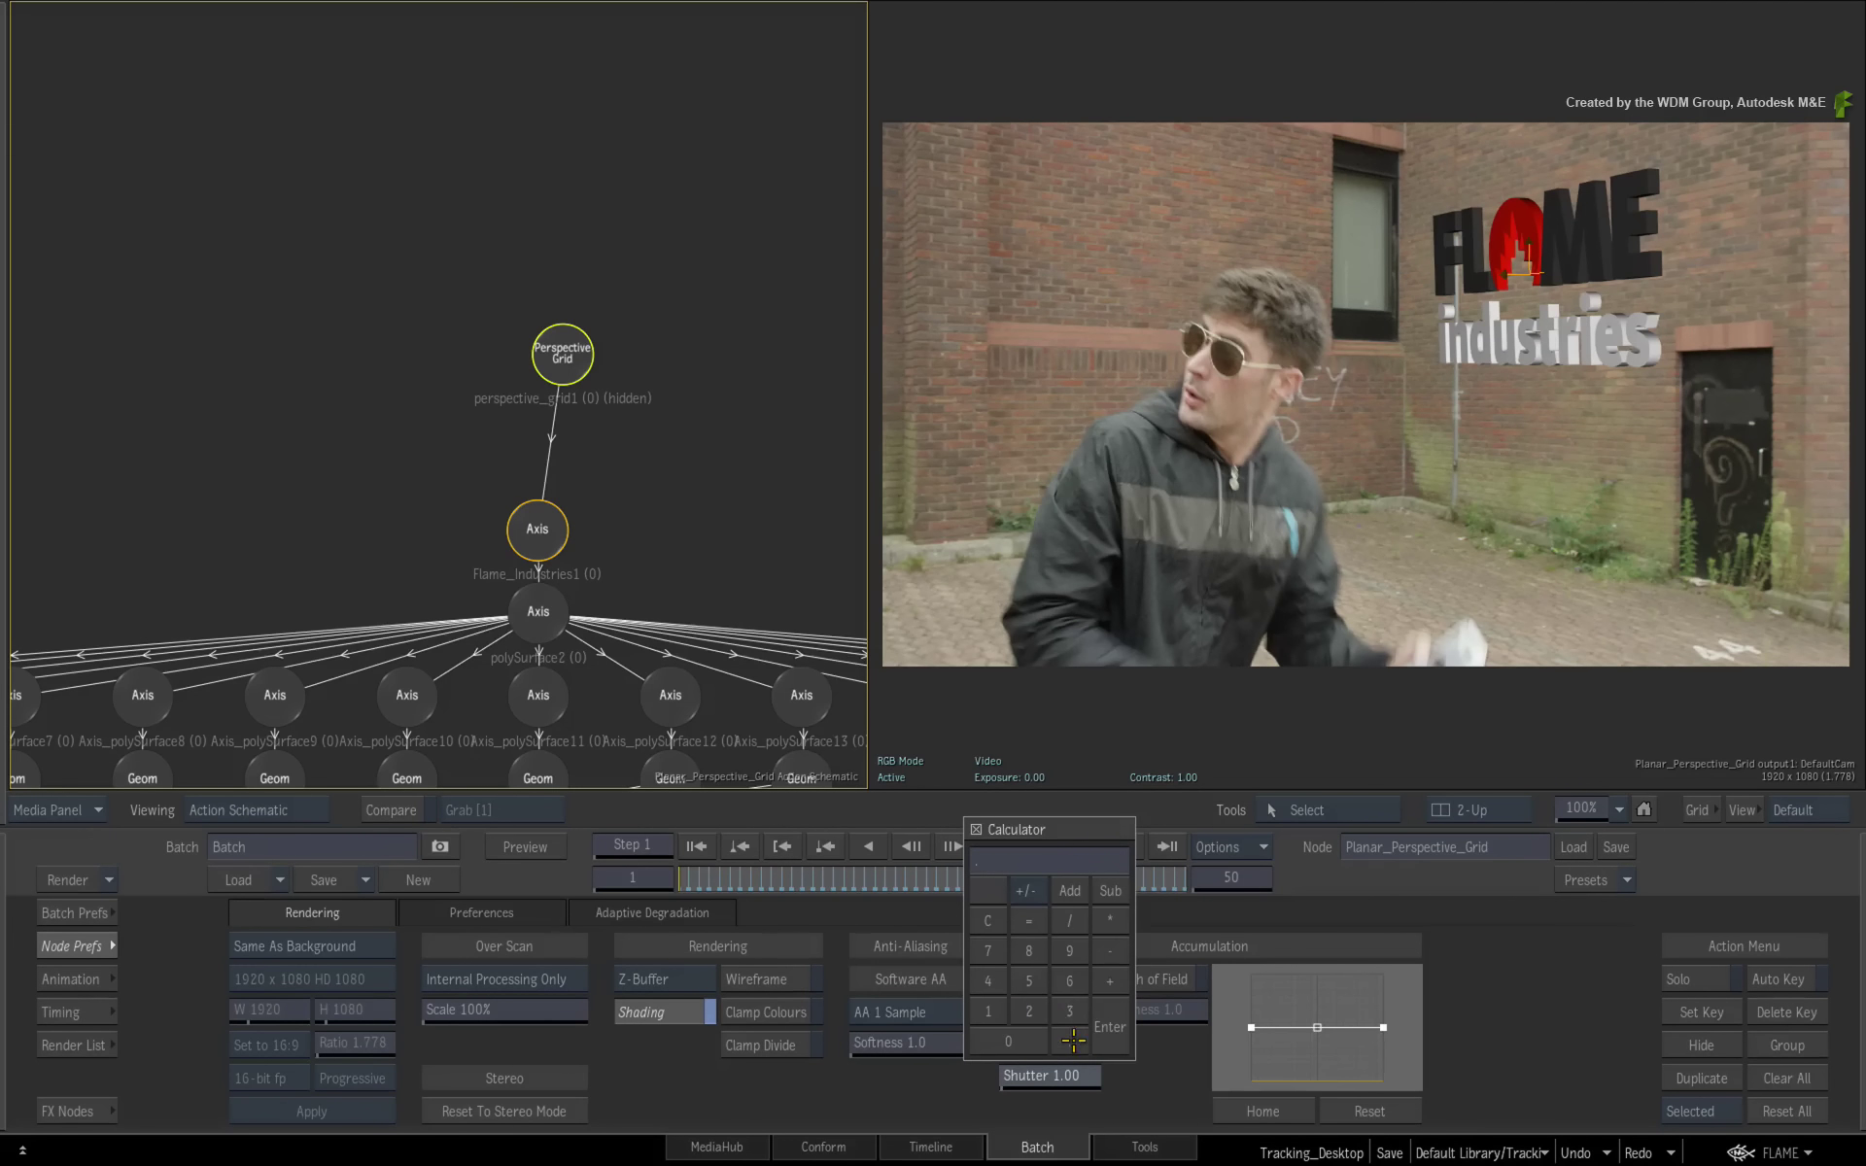
left_click(1069, 1011)
left_click(1069, 1011)
left_click(1110, 1027)
Step: Preview the motion-blurred logo against the shot at frame 25 in a single result view
left_click_drag(725, 886, 925, 875)
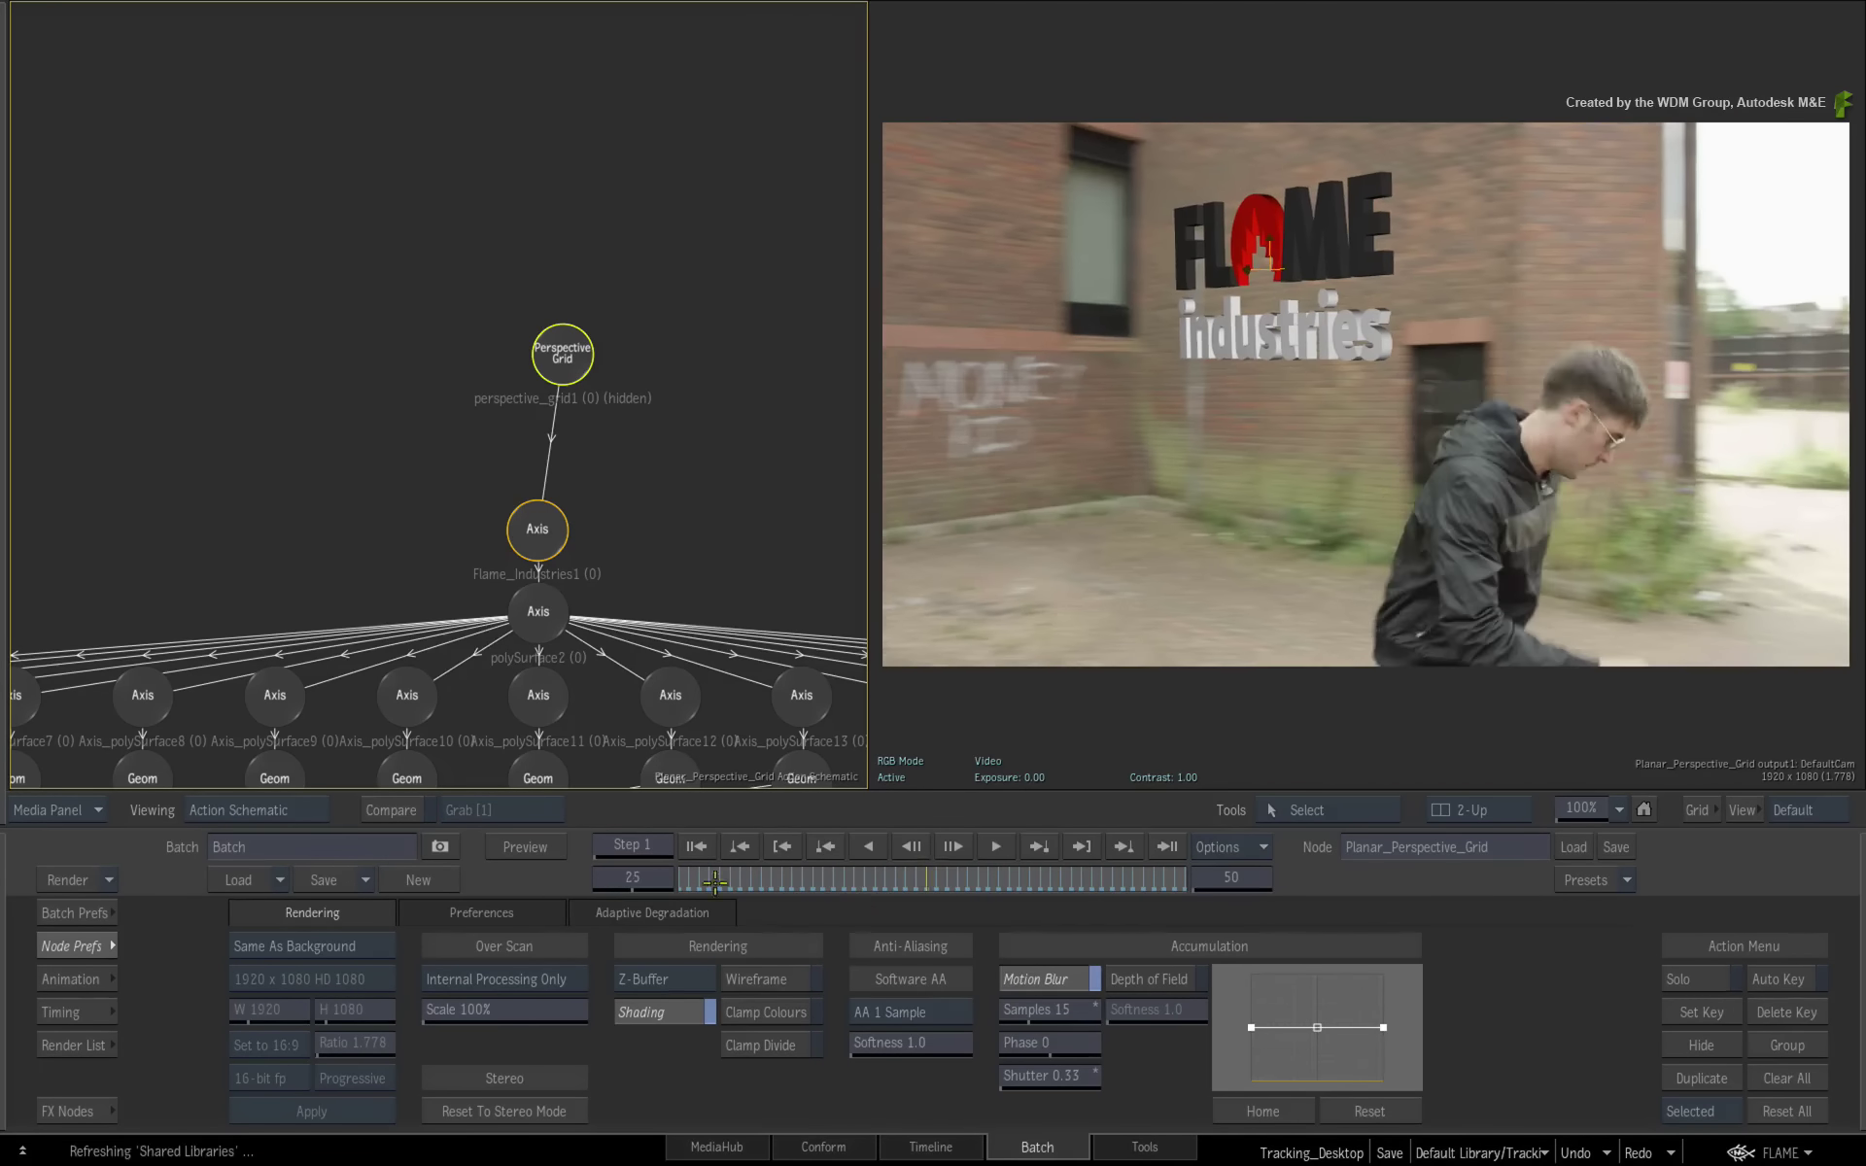
left_click(525, 847)
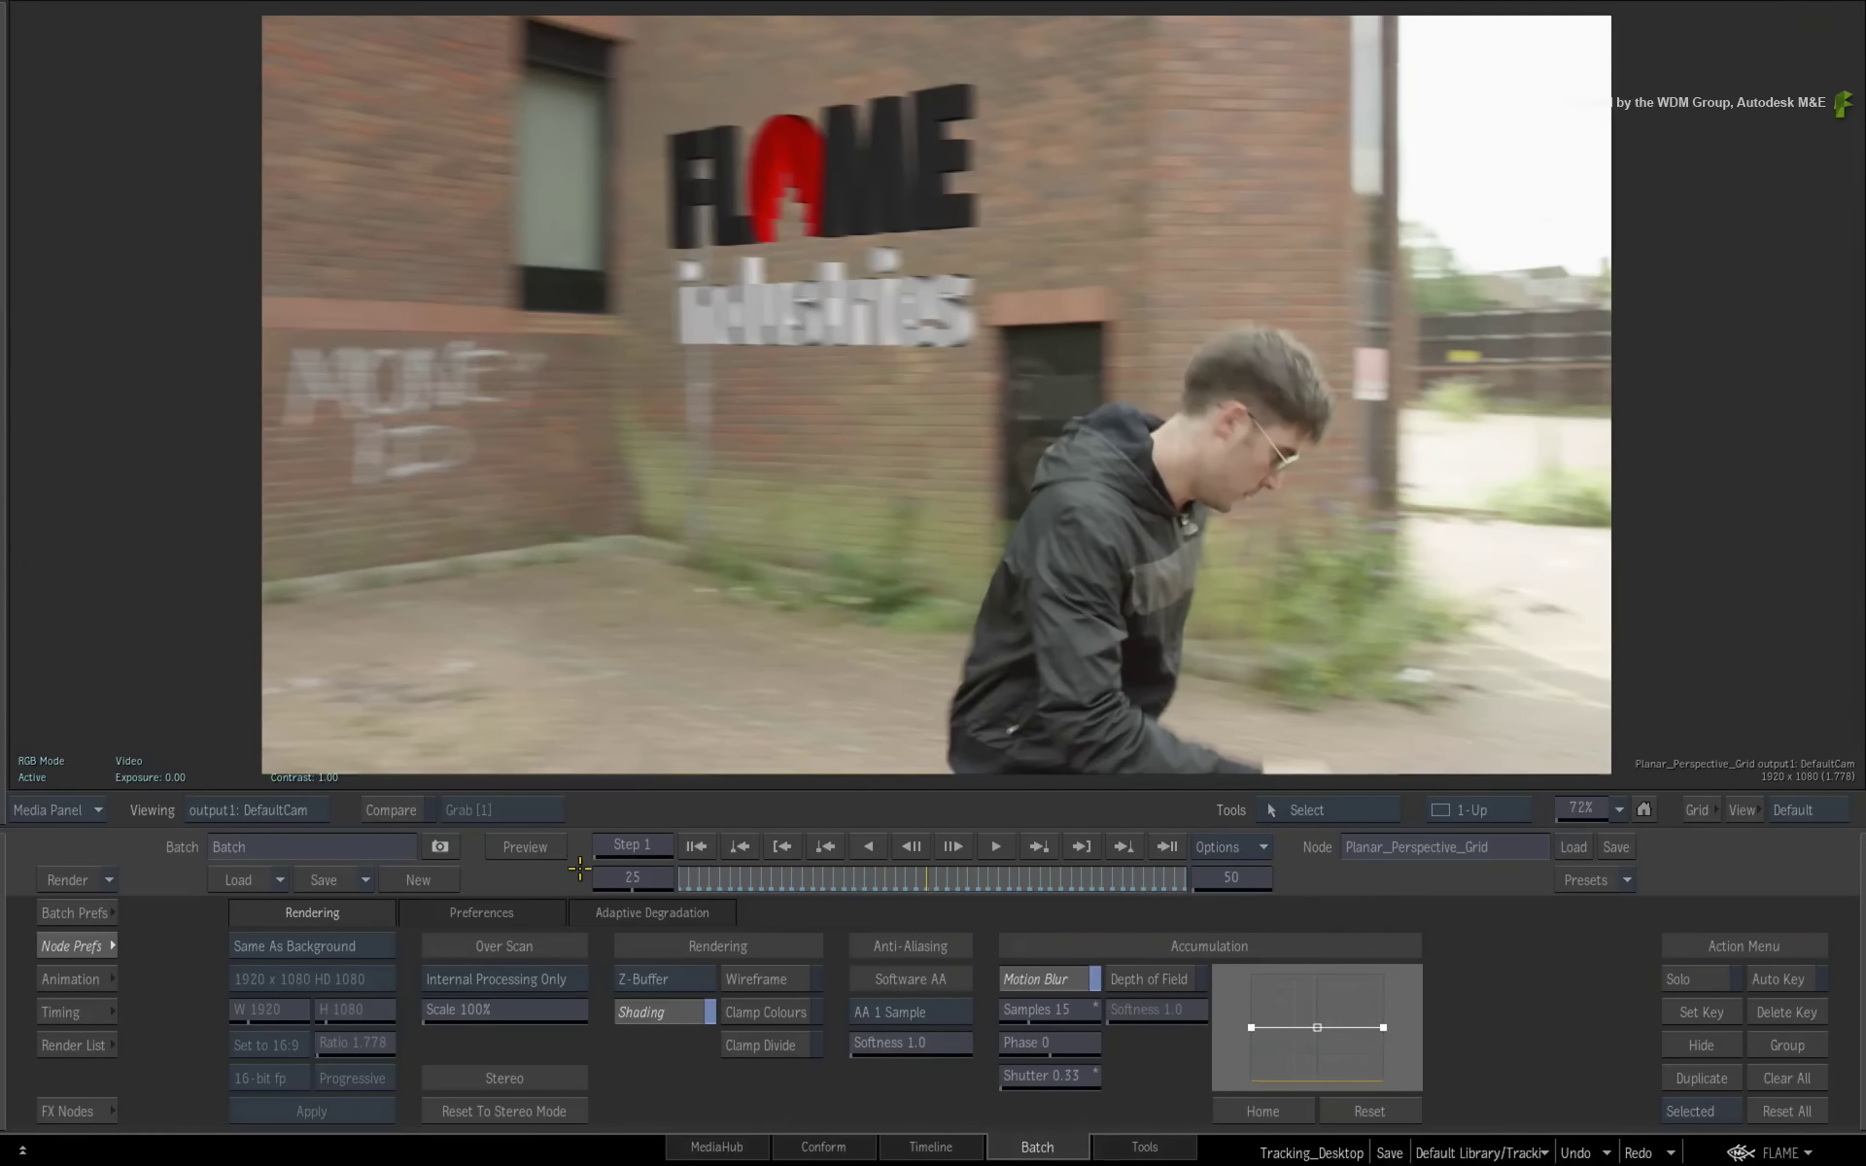